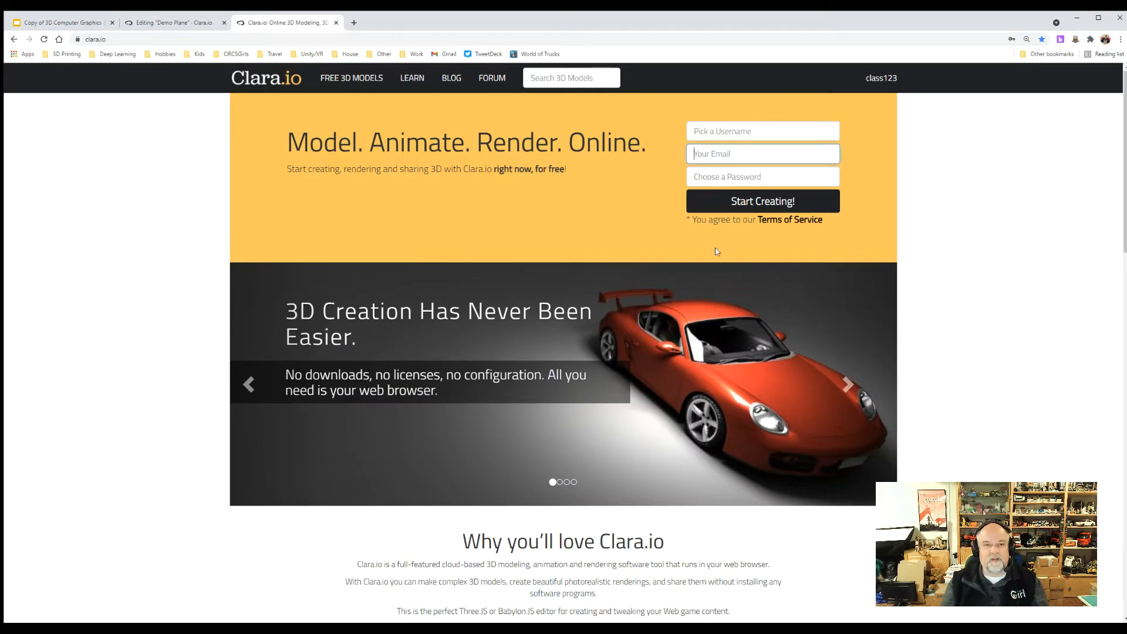
Open the Learning Center's Quick Start Videos tutorials and look through them, including Introduction to Polygon Modeling.
click(413, 80)
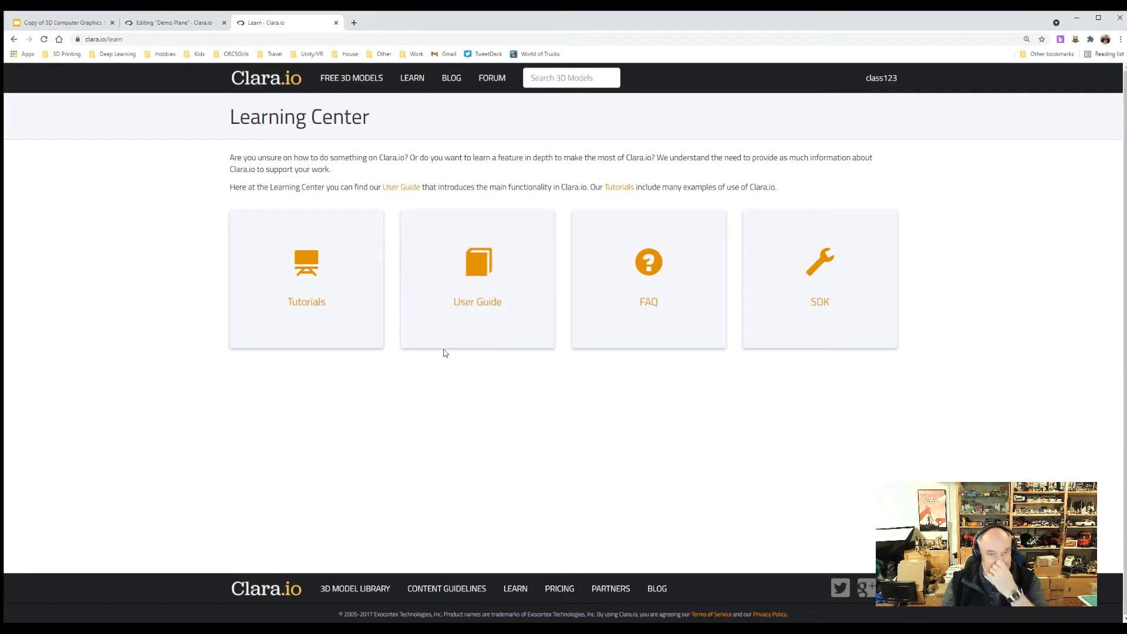
click(298, 316)
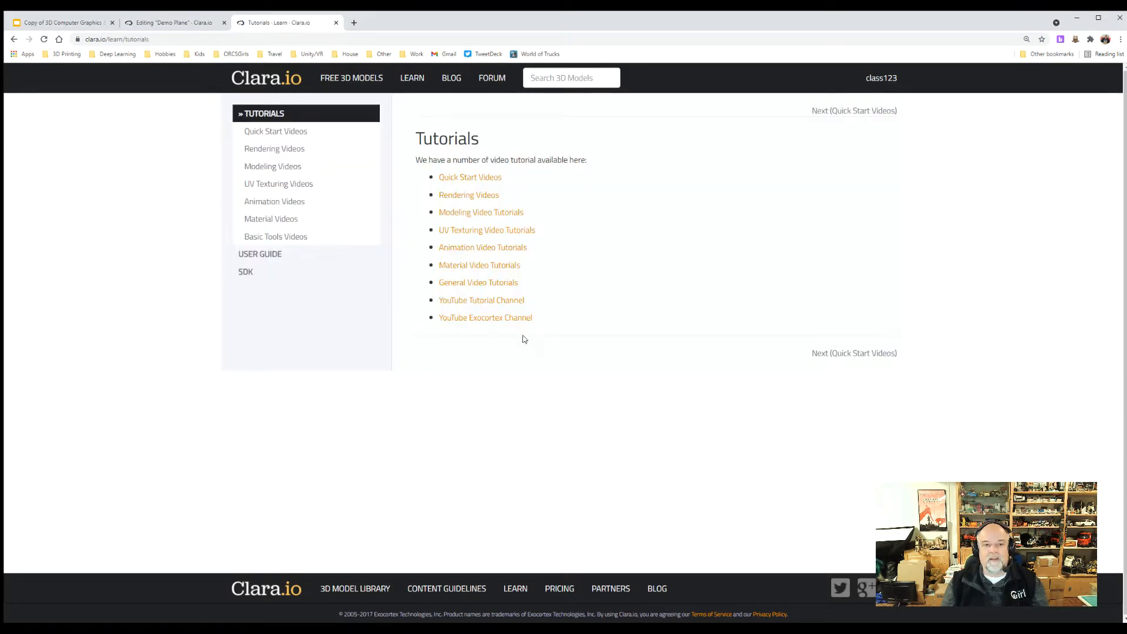
click(448, 183)
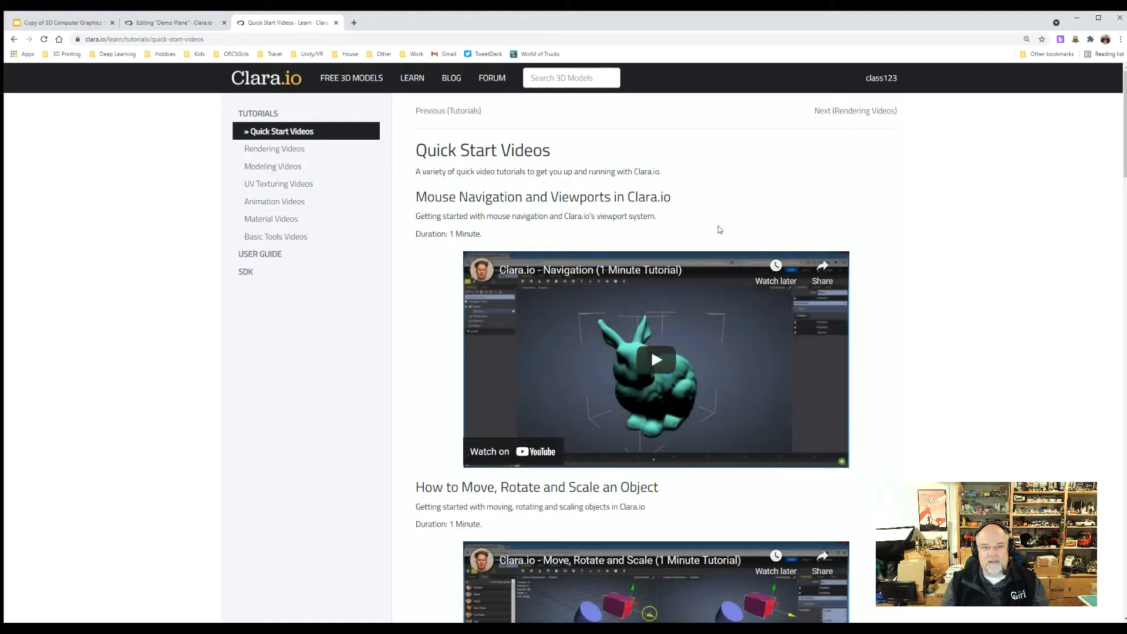
scroll(713, 229, down, 1)
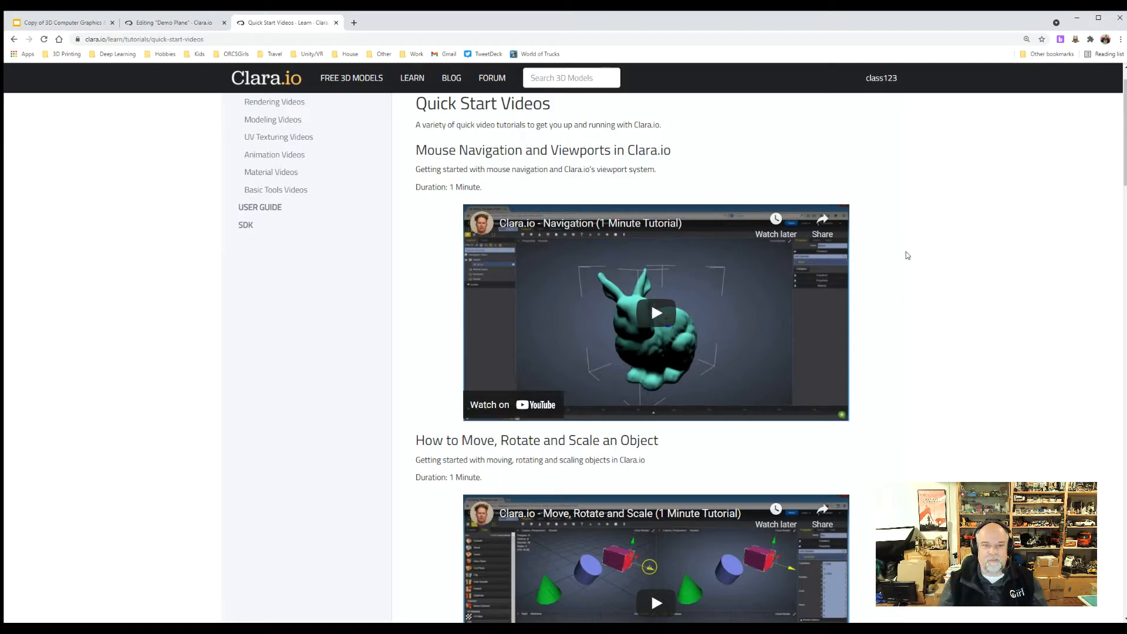
scroll(951, 347, down, 10)
scroll(953, 347, down, 20)
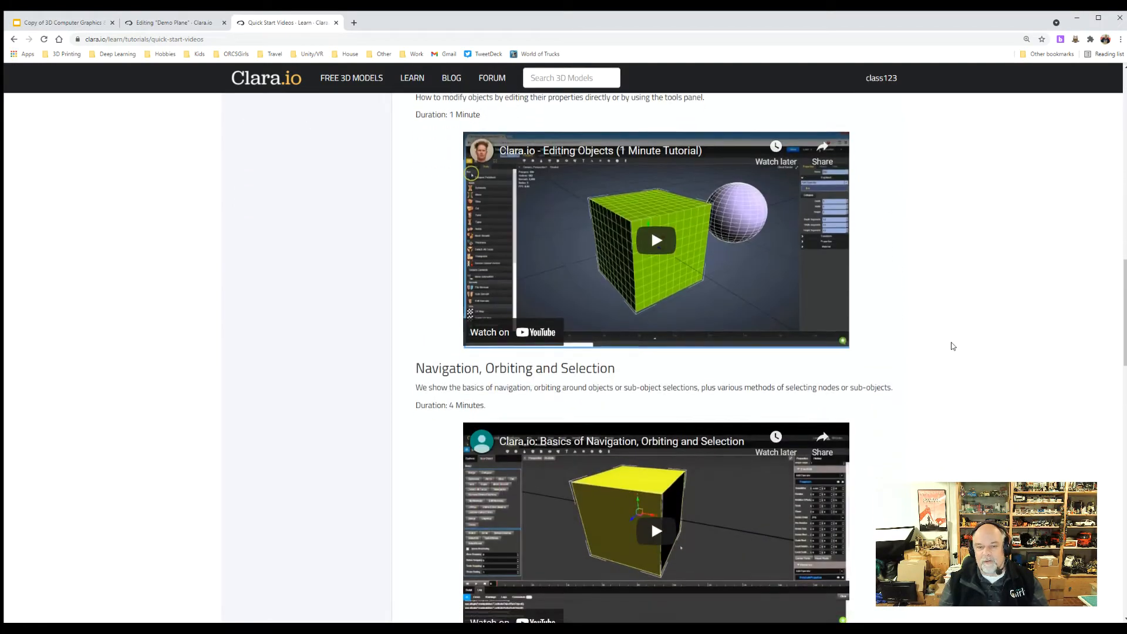
scroll(953, 346, down, 5)
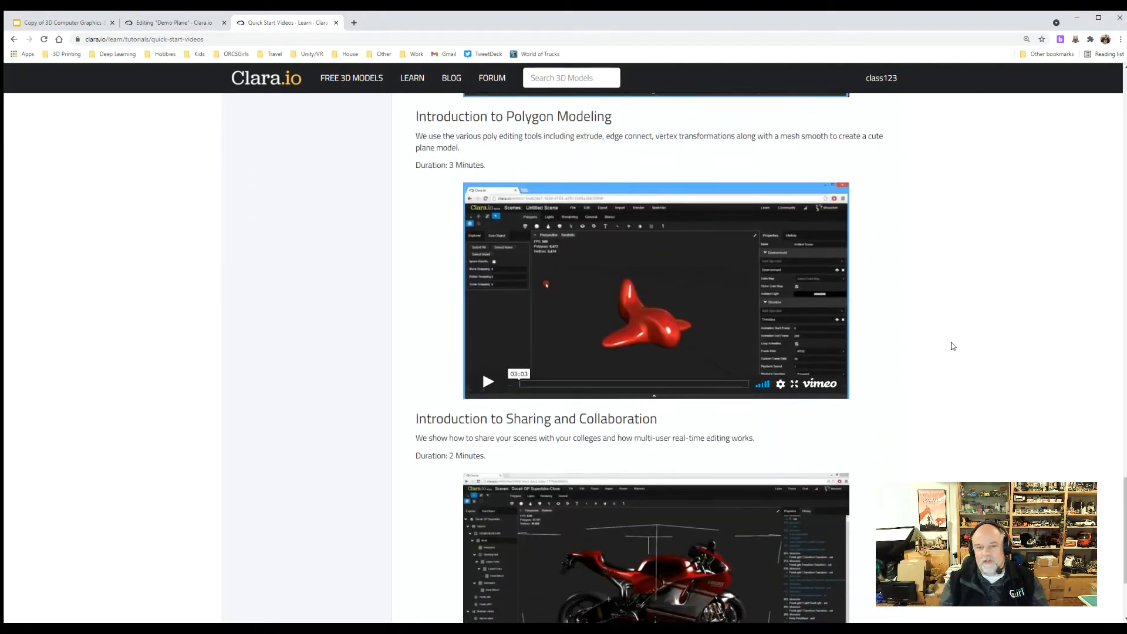
scroll(953, 347, up, 2)
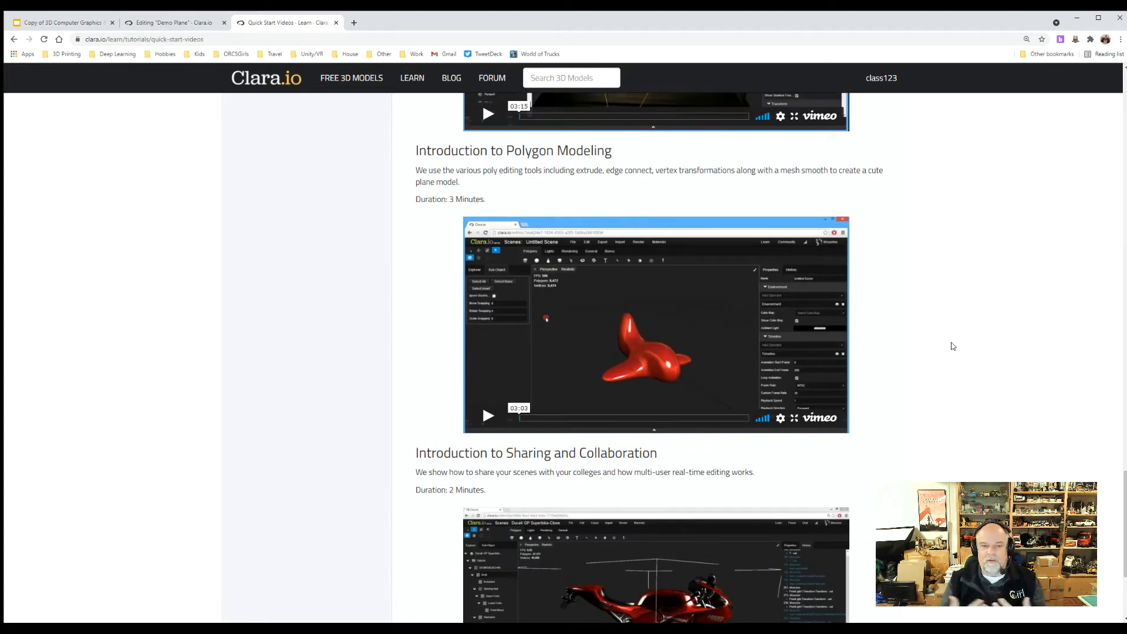
mouse_move(656, 301)
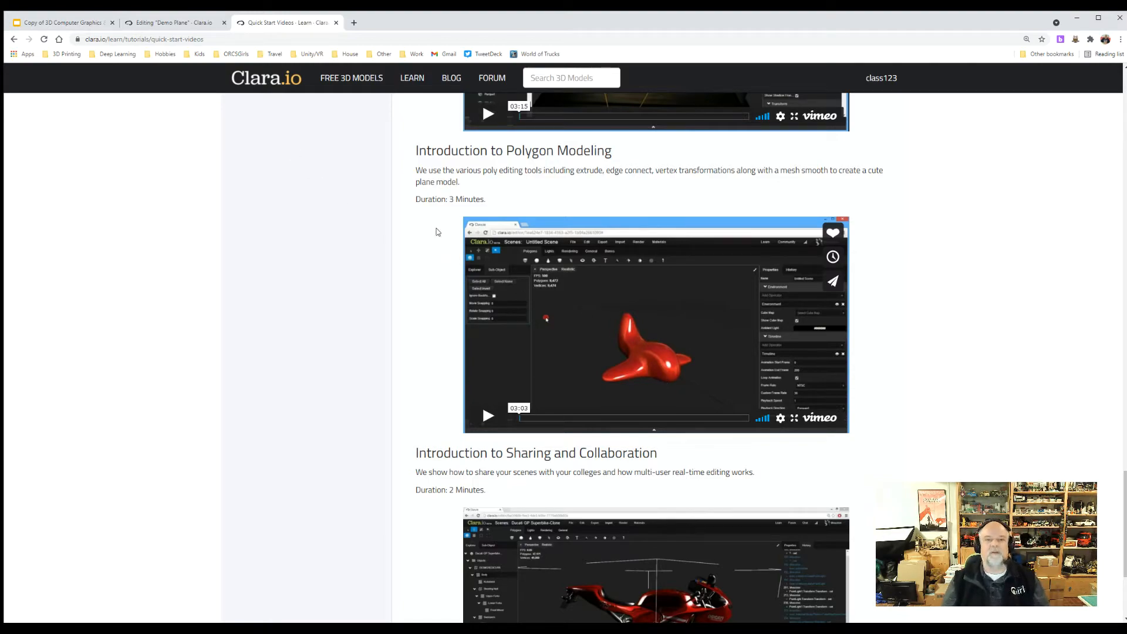
scroll(449, 246, up, 20)
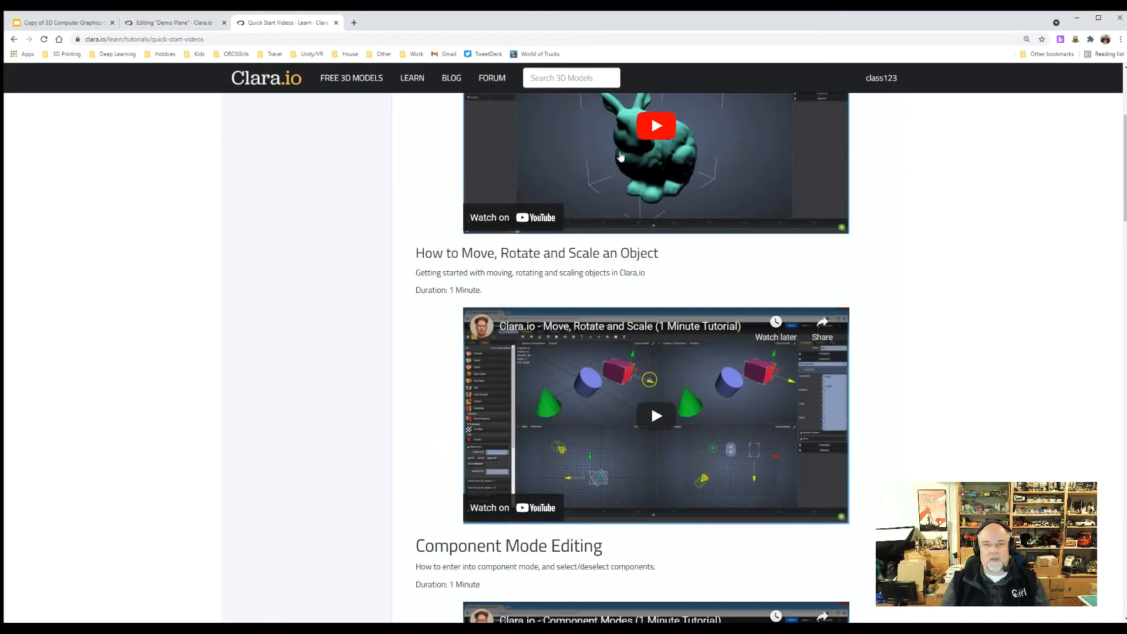
Return to the Demo Plane scene in the editor and display all four viewports.
click(263, 88)
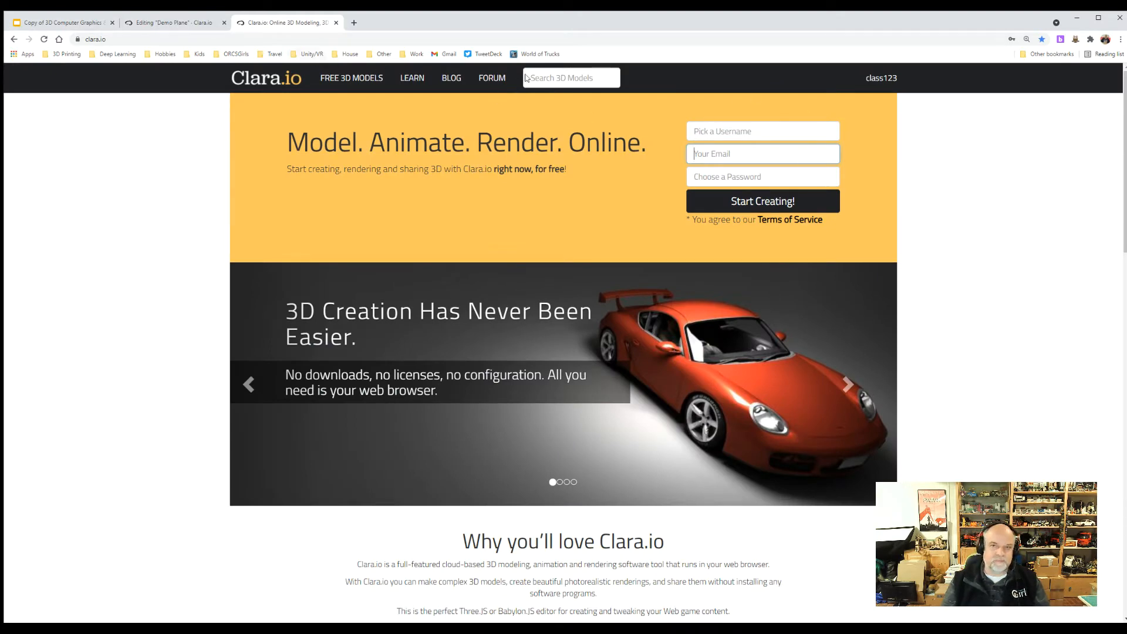
click(187, 21)
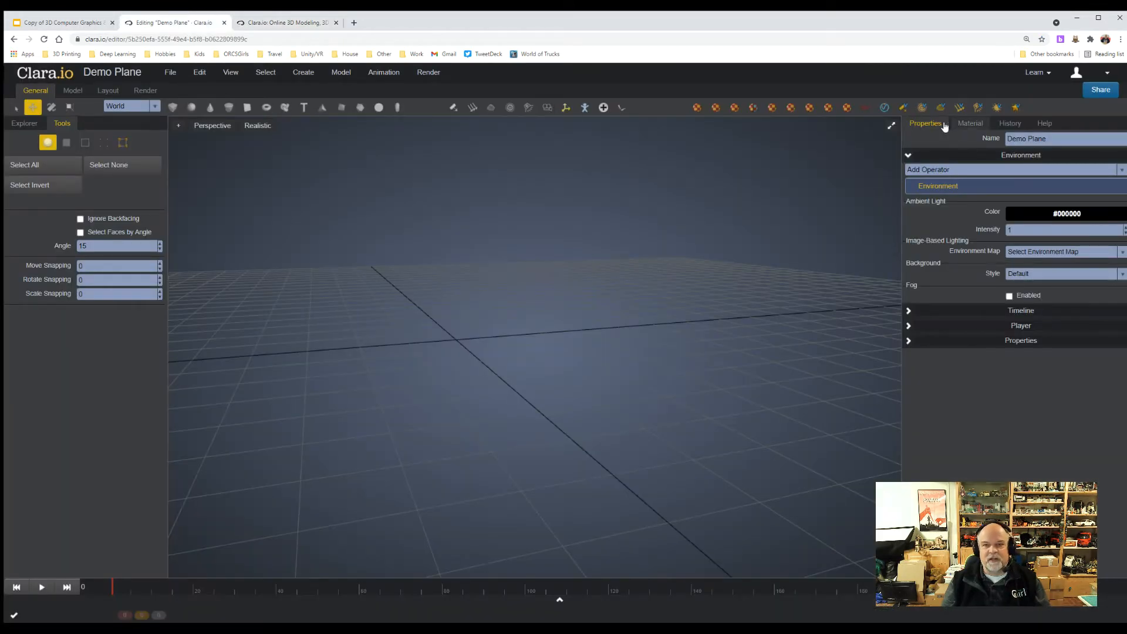
click(891, 125)
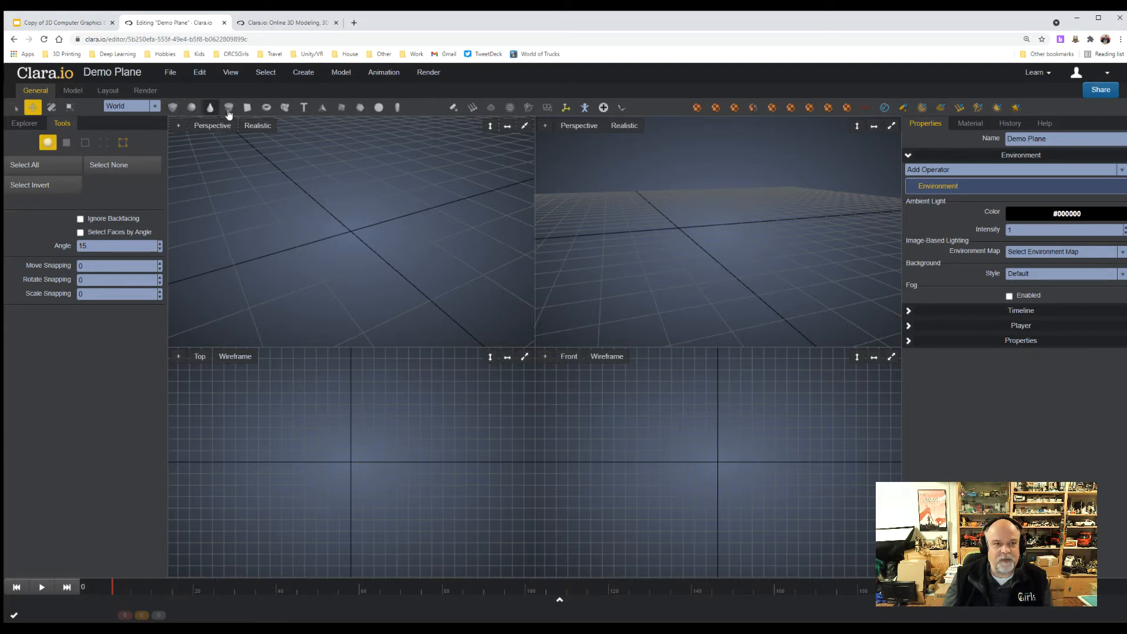
Create a box primitive at the origin and display the first perspective viewport as Wireframe.
click(172, 107)
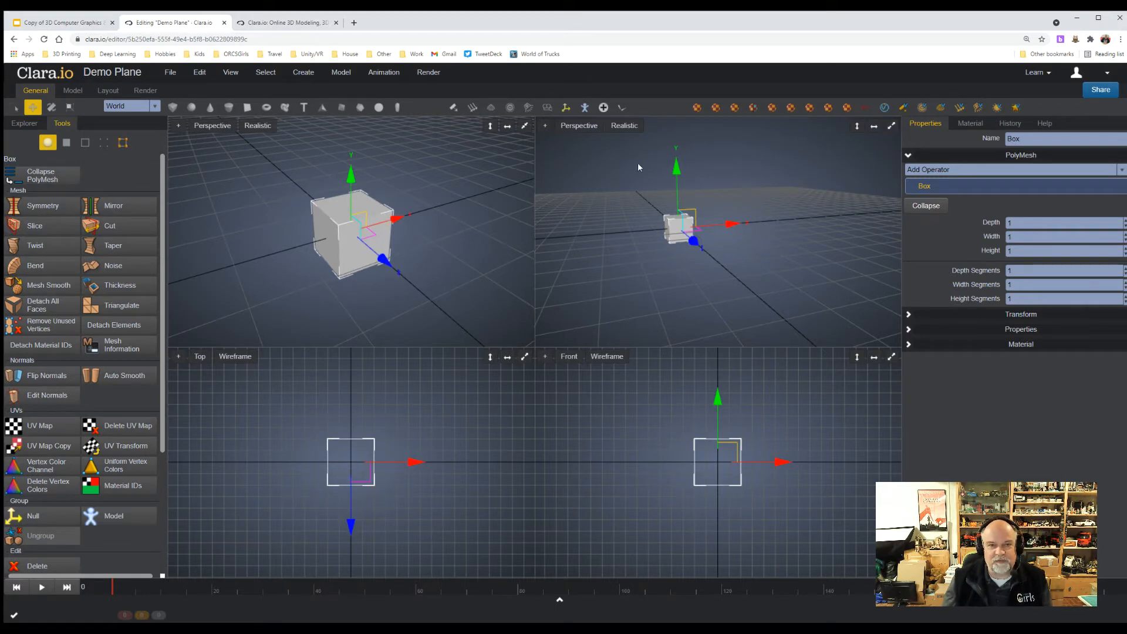
click(256, 127)
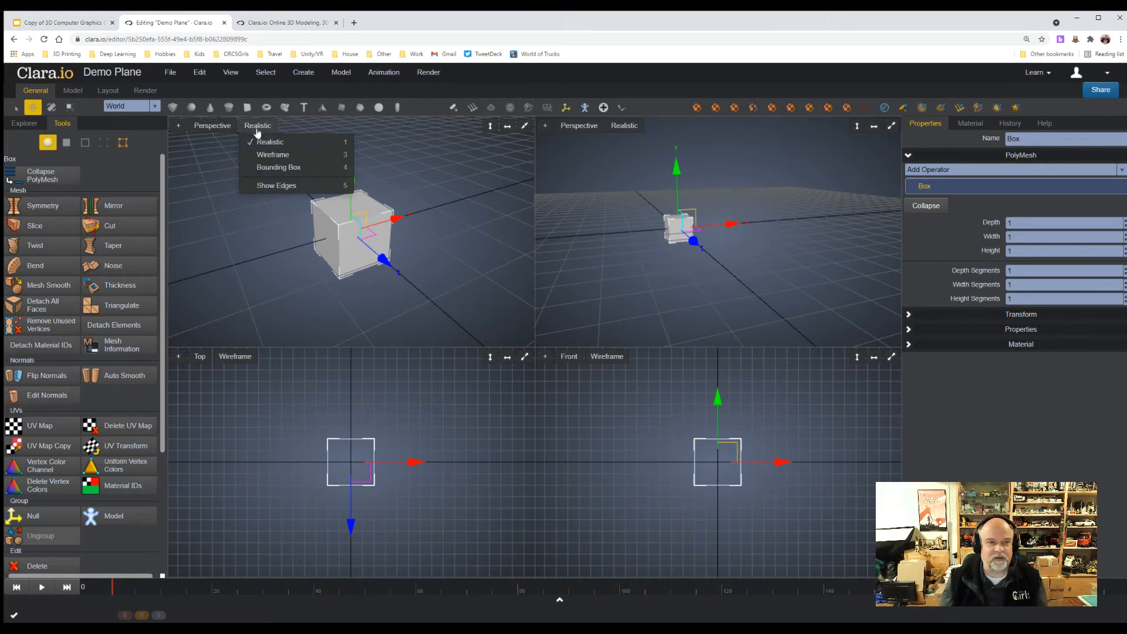
click(259, 155)
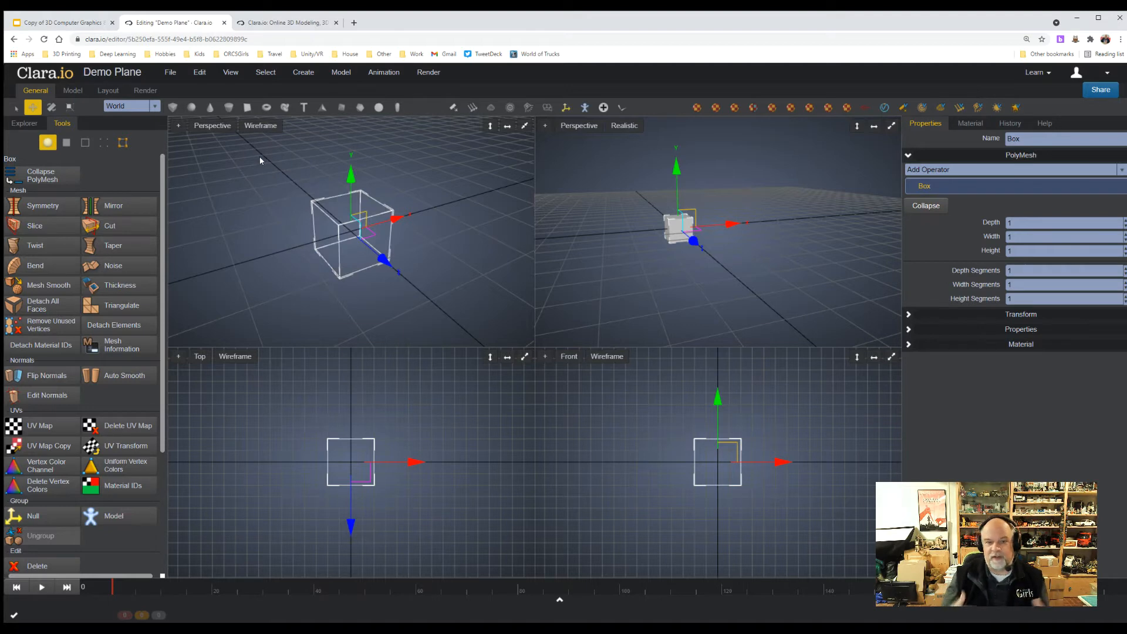
click(222, 131)
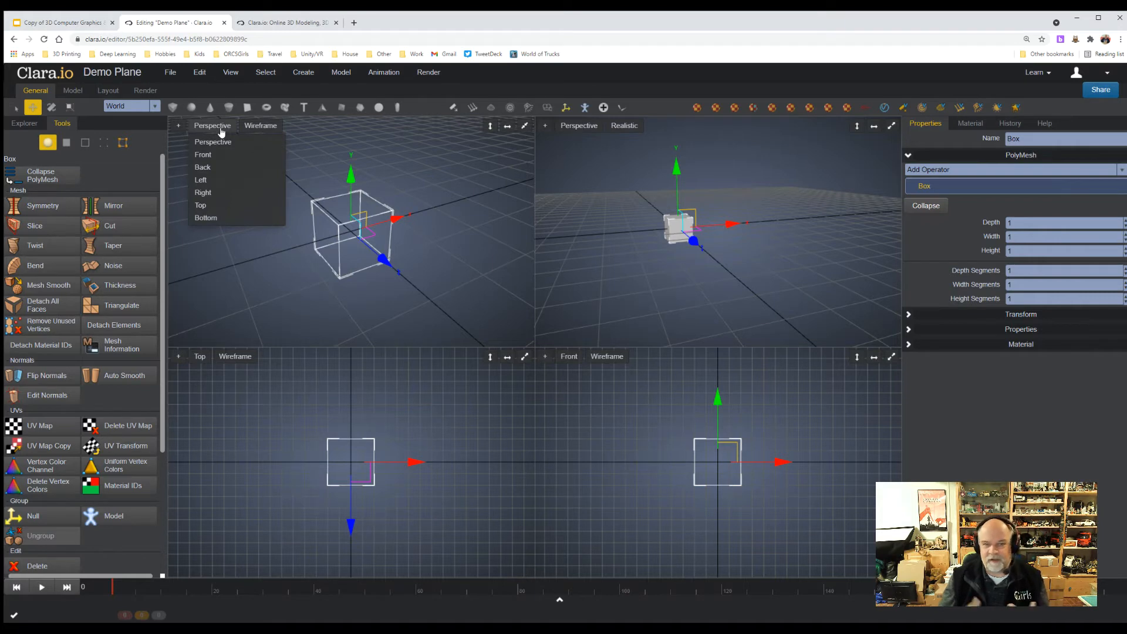
click(496, 202)
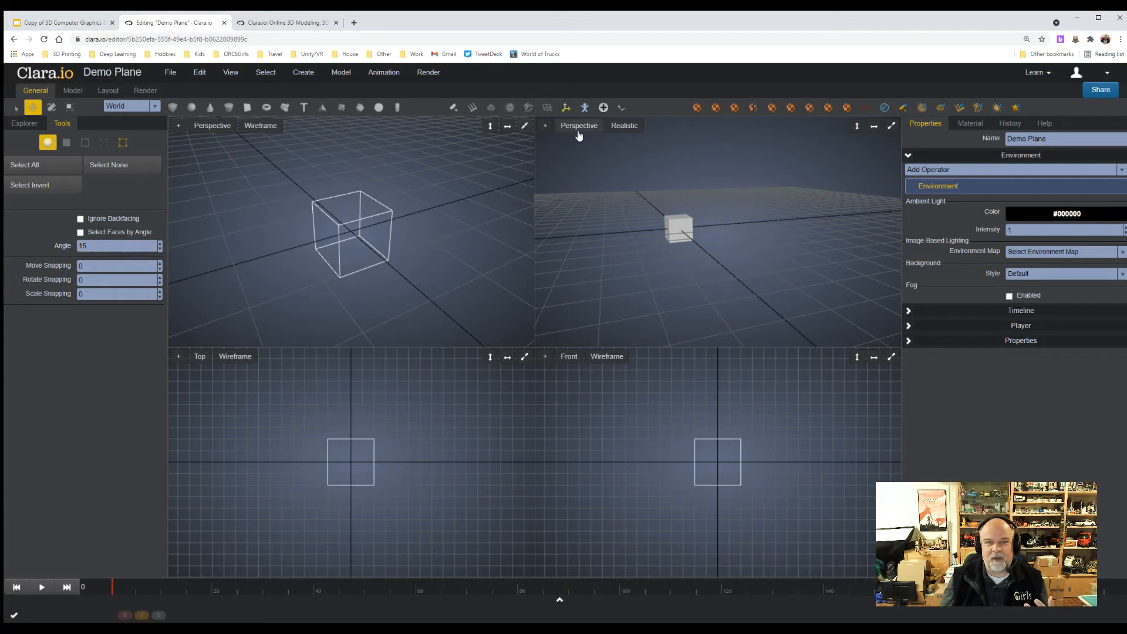
Maximize the wireframe perspective viewport to fill the whole view area.
click(524, 127)
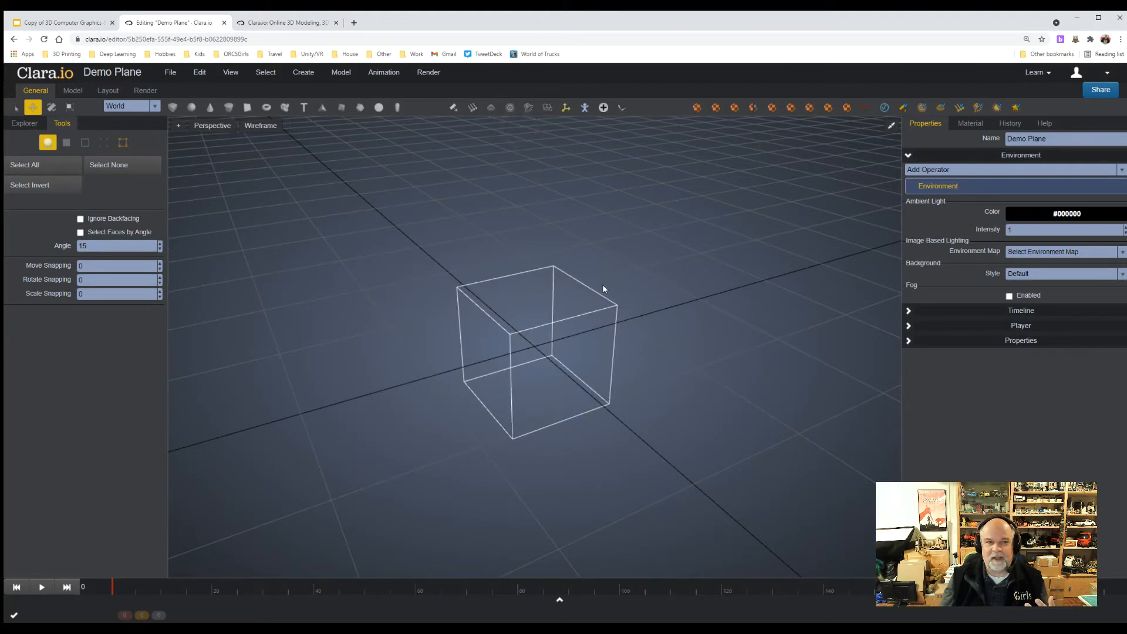
scroll(623, 396, up, 2)
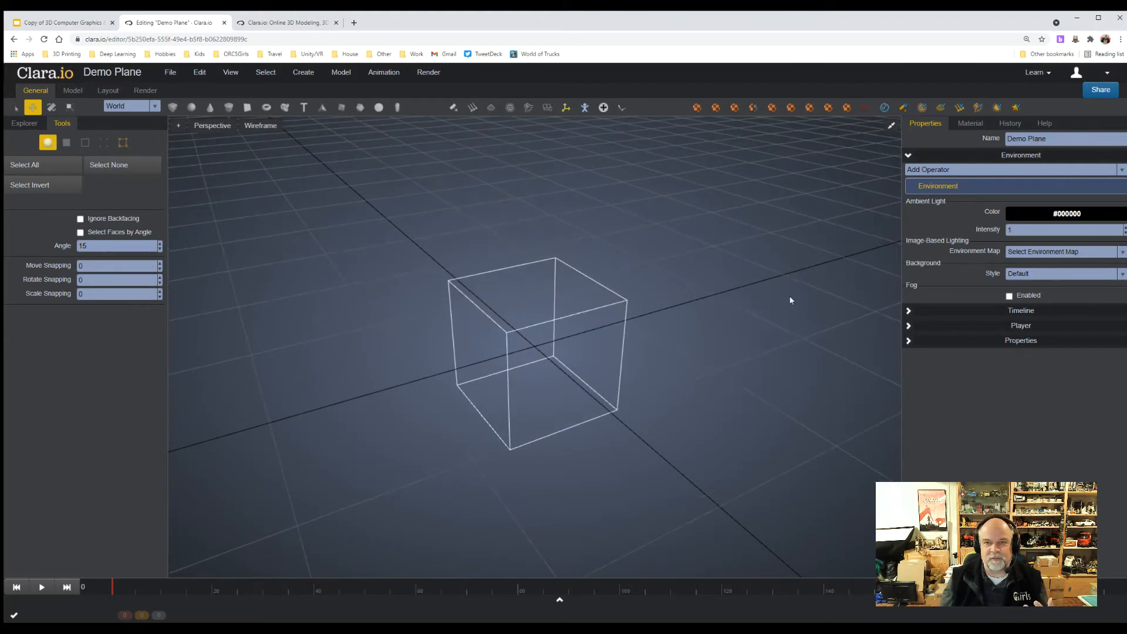
click(890, 128)
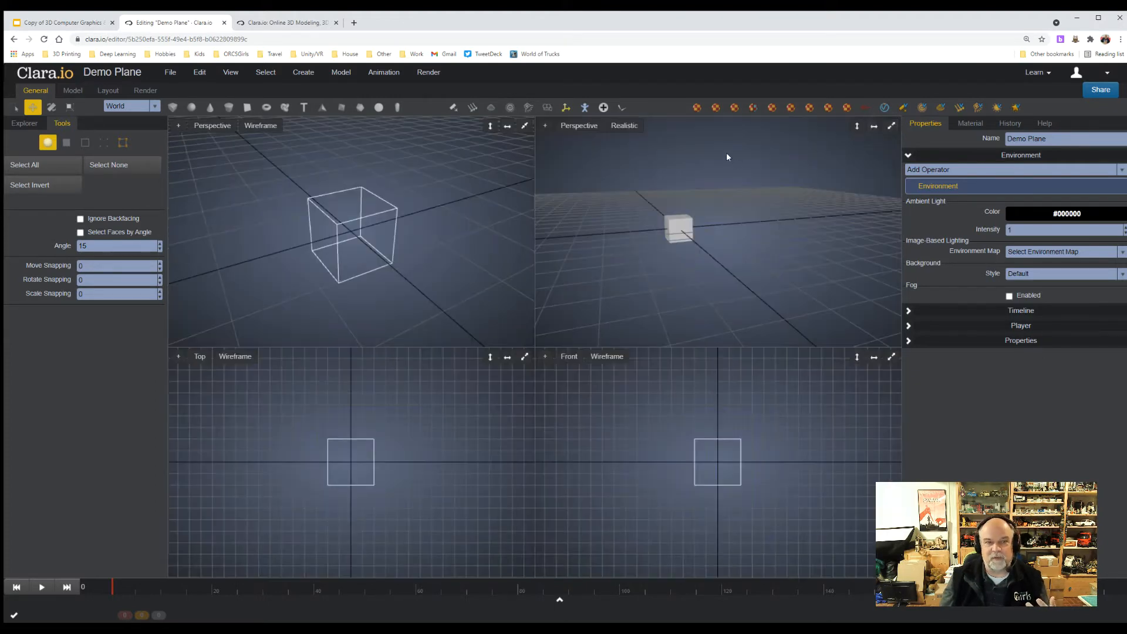
click(521, 126)
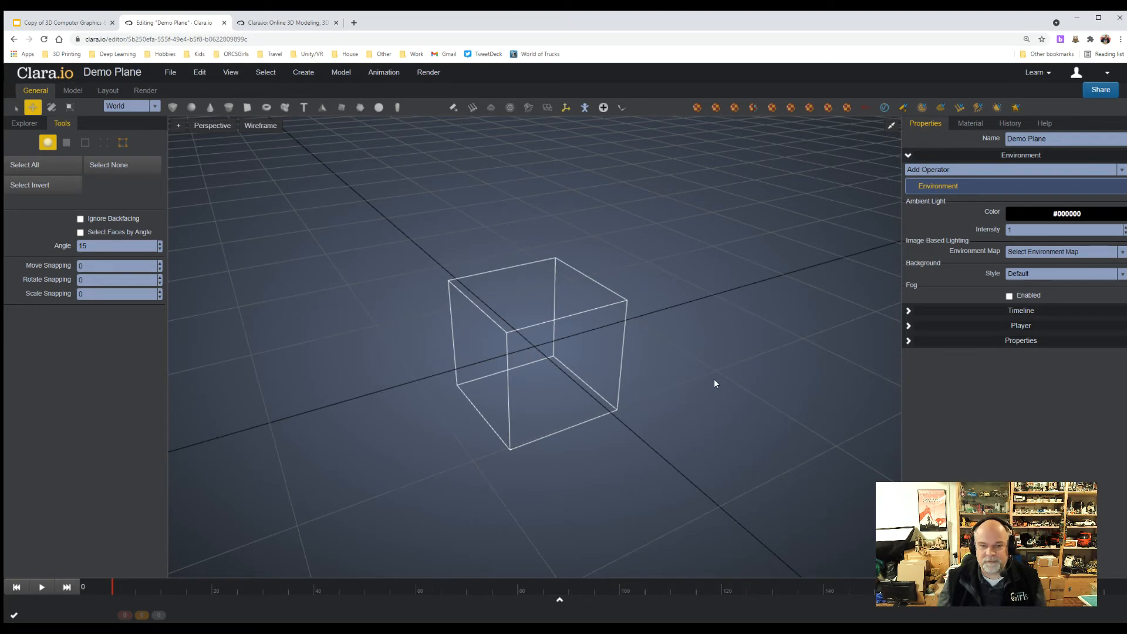
Select and deselect the box, and examine it from a lower angle at different distances.
click(568, 348)
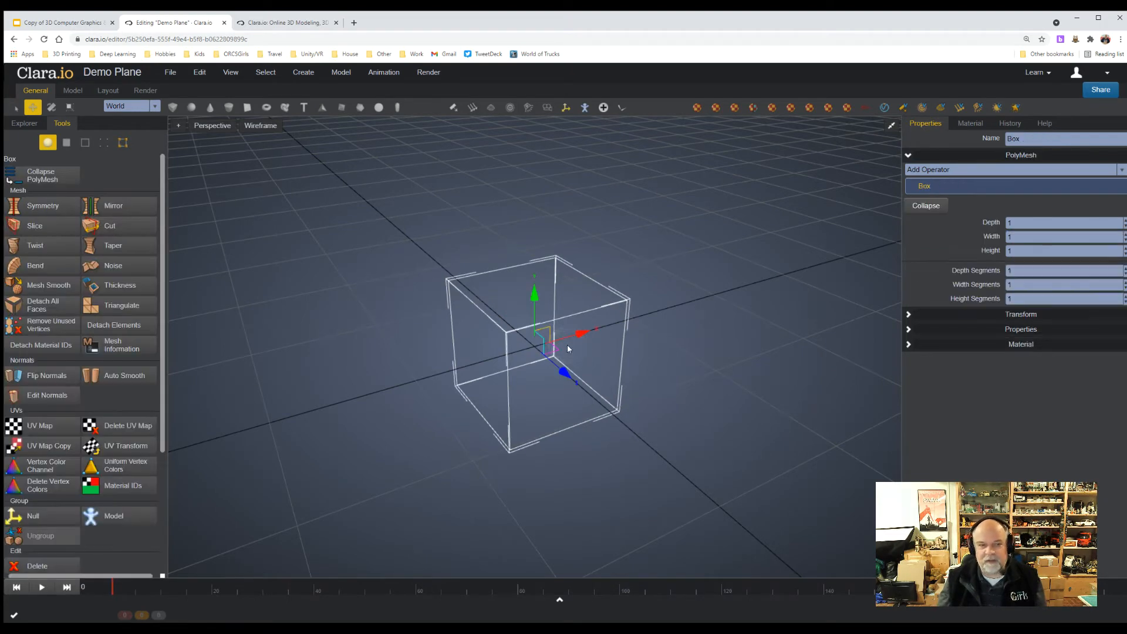
click(671, 348)
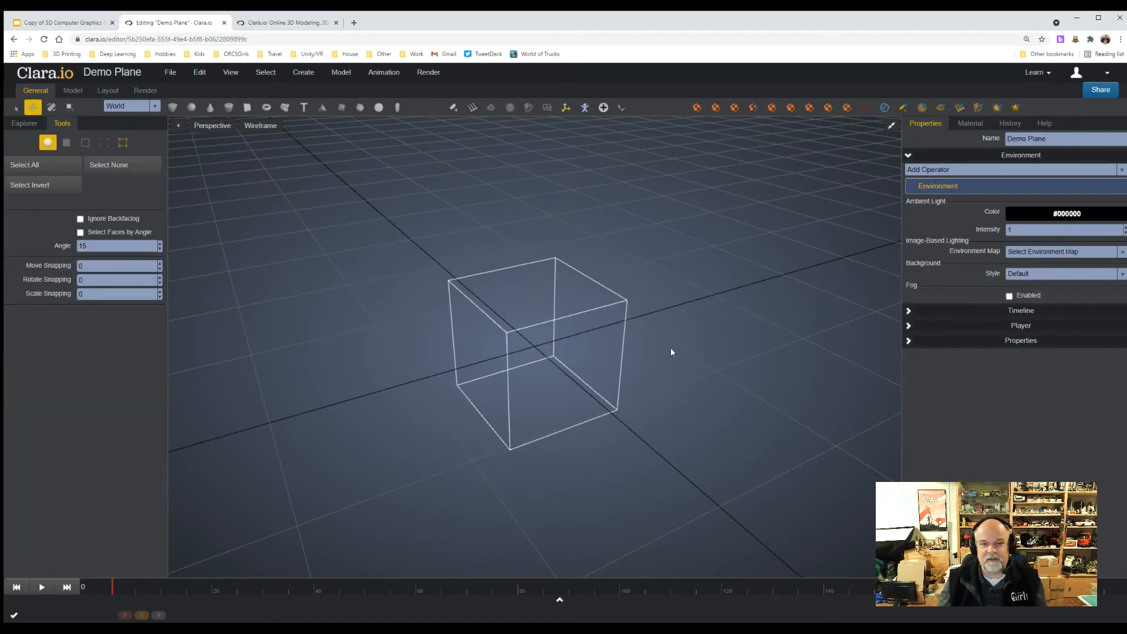
mouse_move(671, 351)
right_down()
mouse_move(561, 347)
mouse_move(567, 369)
mouse_move(639, 370)
mouse_move(657, 341)
right_up()
scroll(658, 343, down, 5)
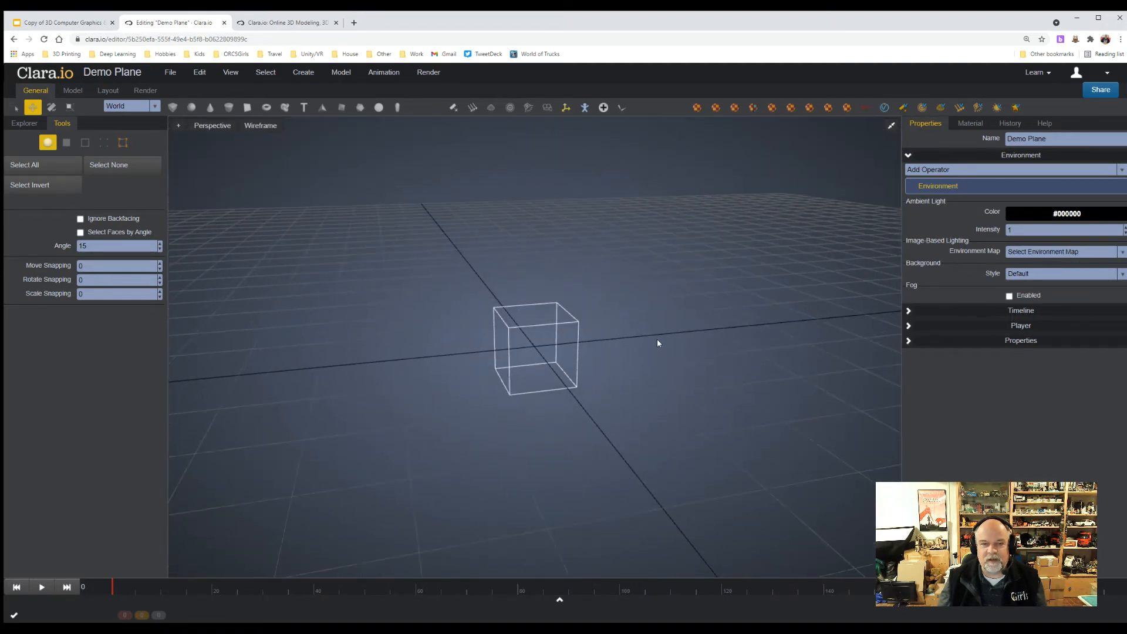
scroll(658, 341, up, 6)
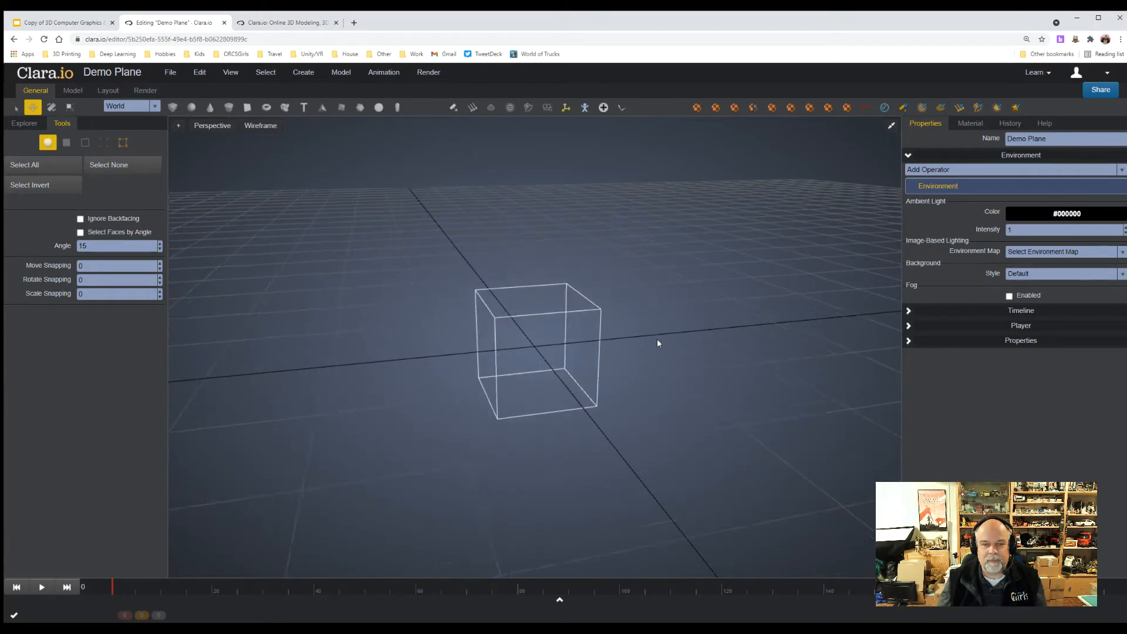
right_click(673, 351)
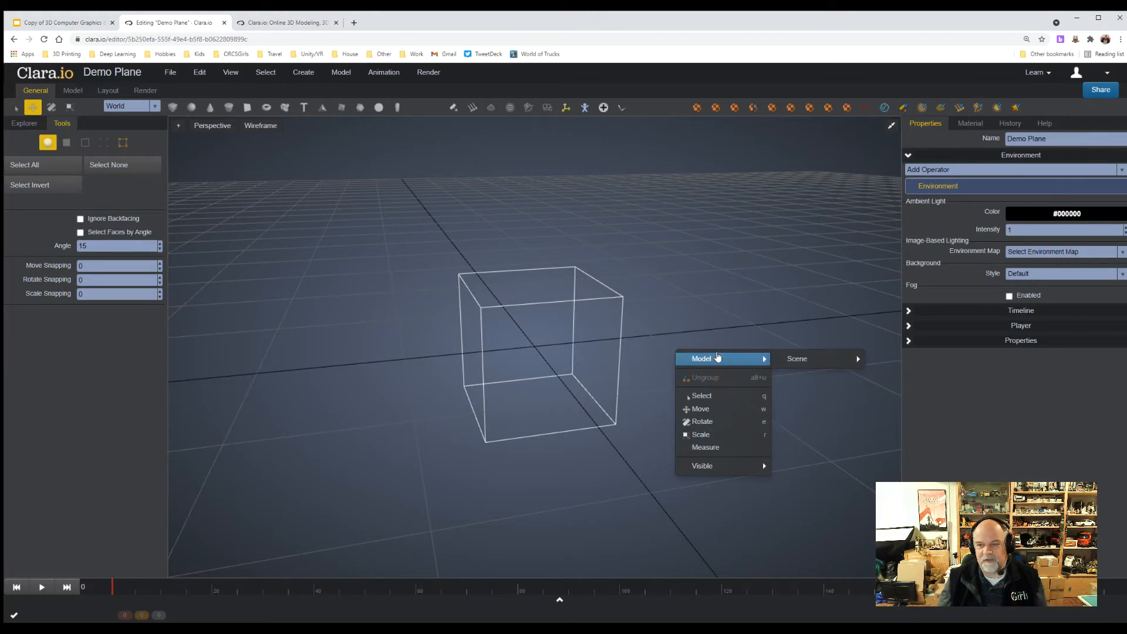
mouse_move(705, 467)
click(748, 253)
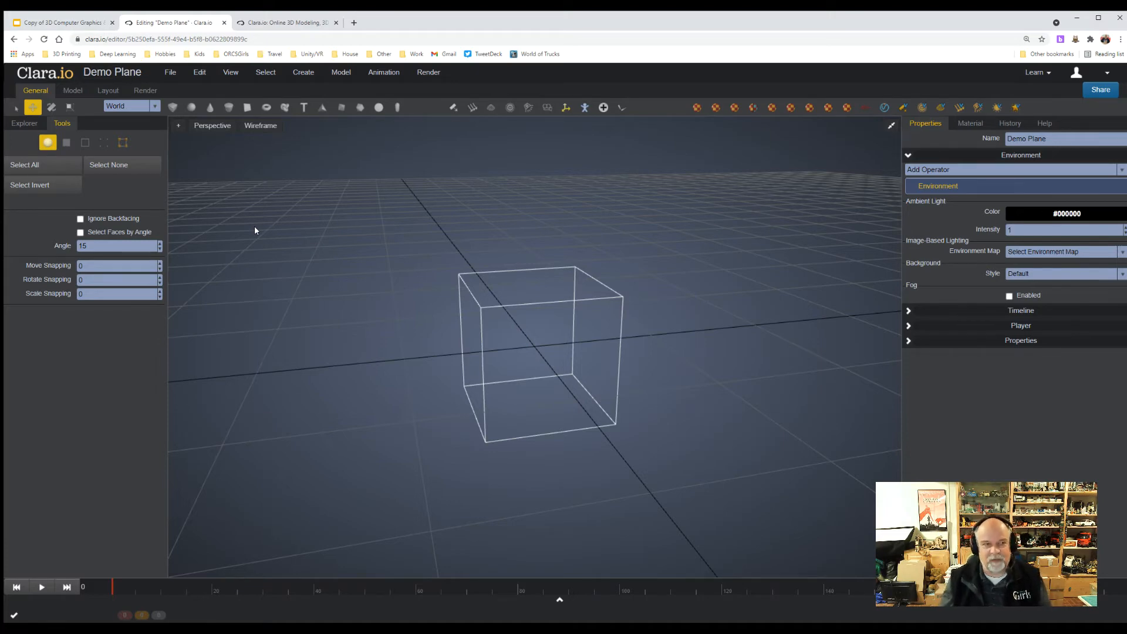
Select the box and move it a short distance in the positive direction along the red X axis.
click(14, 107)
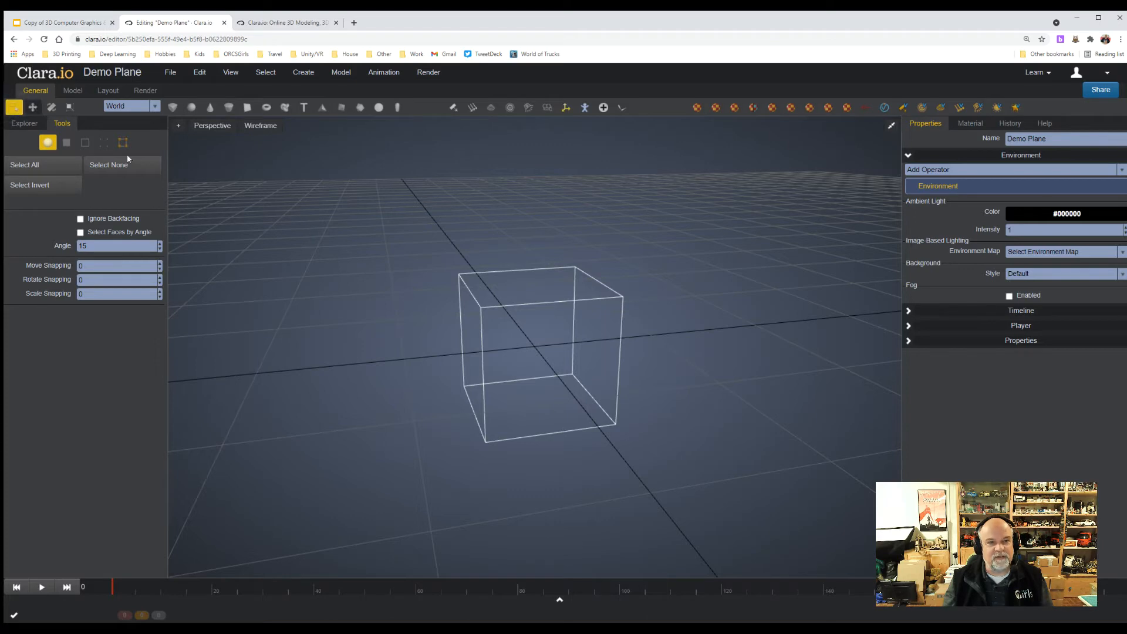
click(538, 333)
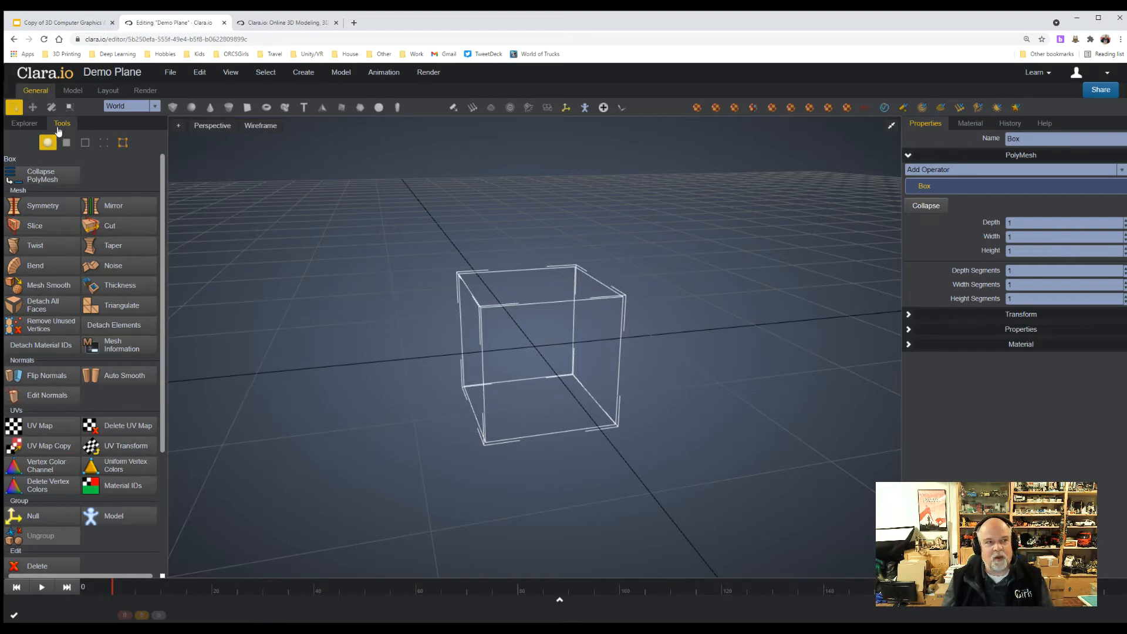
click(33, 108)
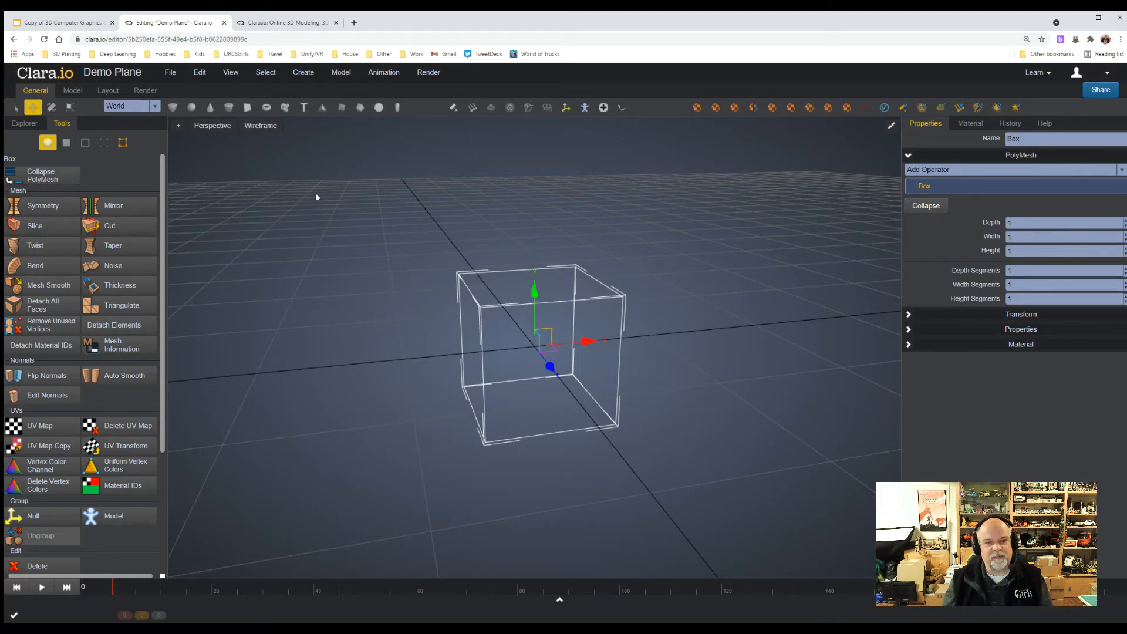
drag(589, 340, 624, 338)
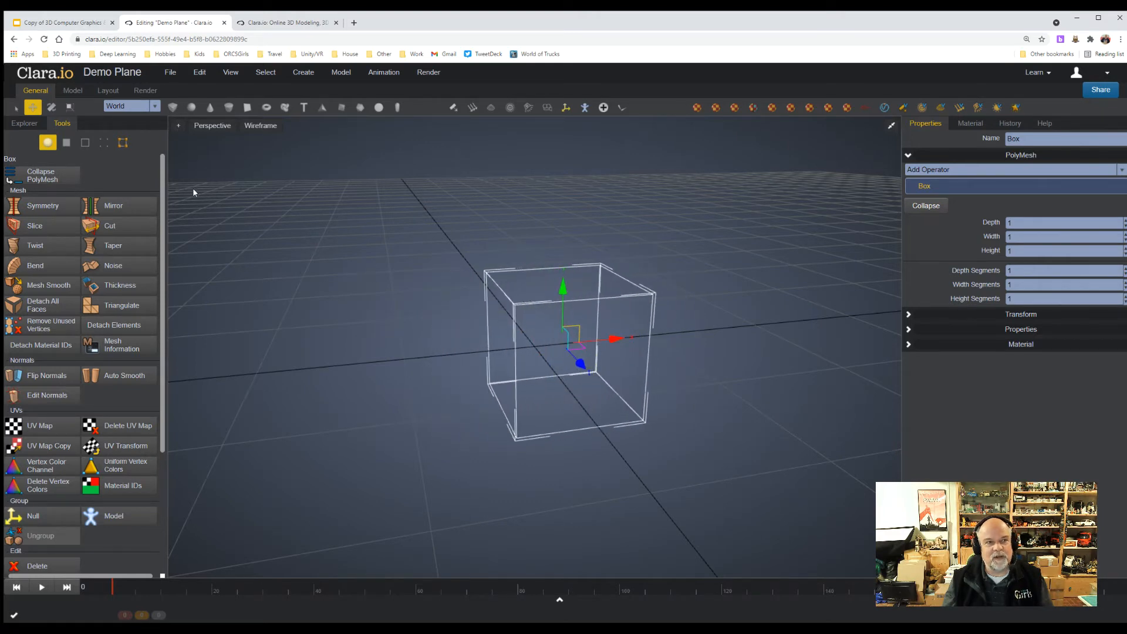
Try rotating the box slightly around its vertical axis.
click(50, 108)
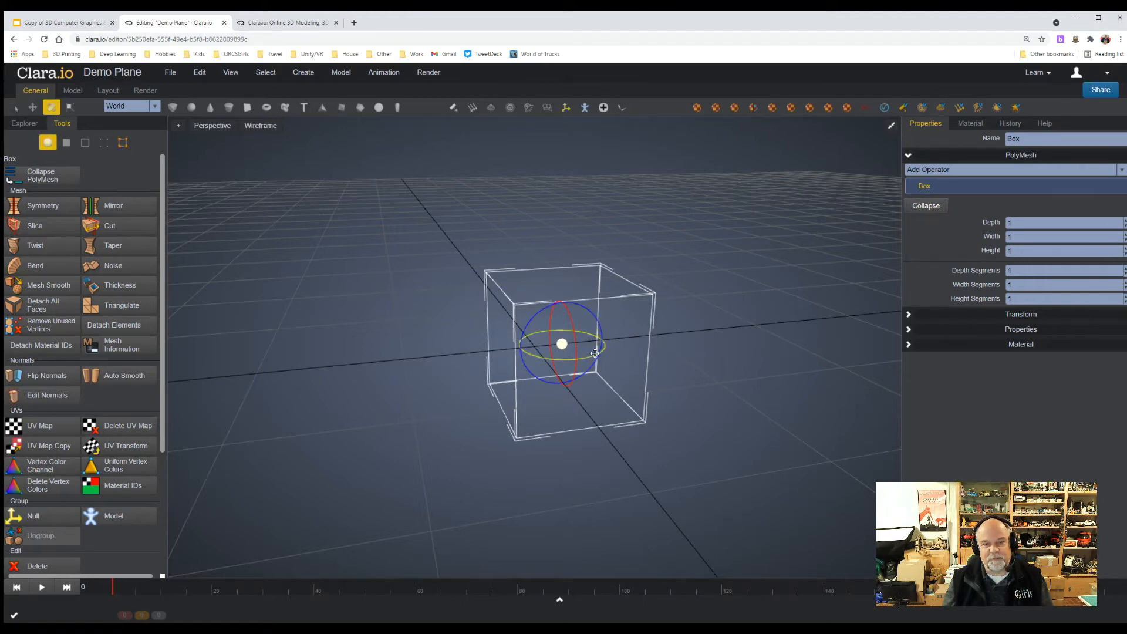
mouse_move(586, 356)
mouse_down()
mouse_move(502, 354)
mouse_move(605, 352)
mouse_up()
Scale the box up slightly in height and width and stretch it strongly along the blue Z axis, ending in selection mode.
click(70, 107)
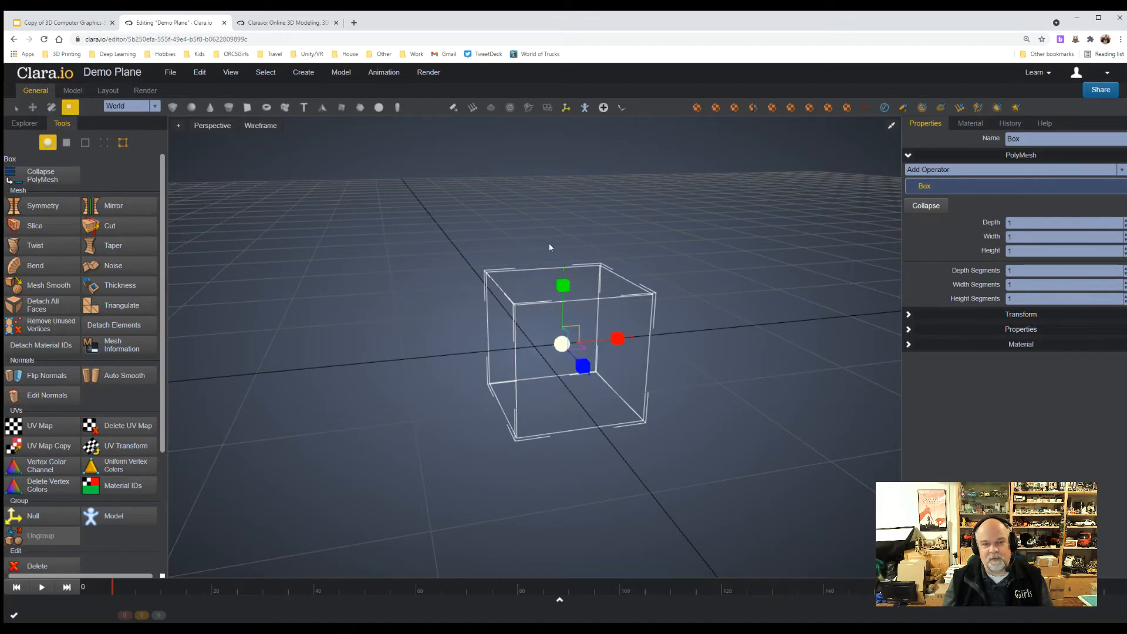
mouse_move(561, 286)
mouse_down()
mouse_move(568, 203)
mouse_move(565, 302)
mouse_move(563, 193)
mouse_move(564, 274)
mouse_up()
drag(623, 341, 633, 340)
drag(583, 366, 634, 394)
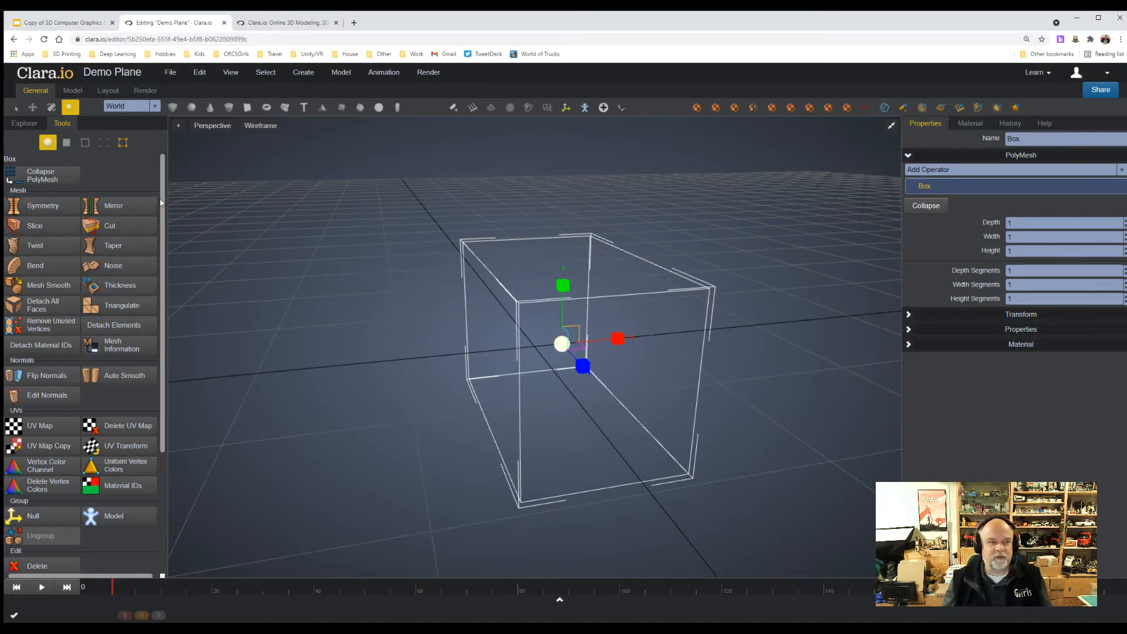
click(12, 108)
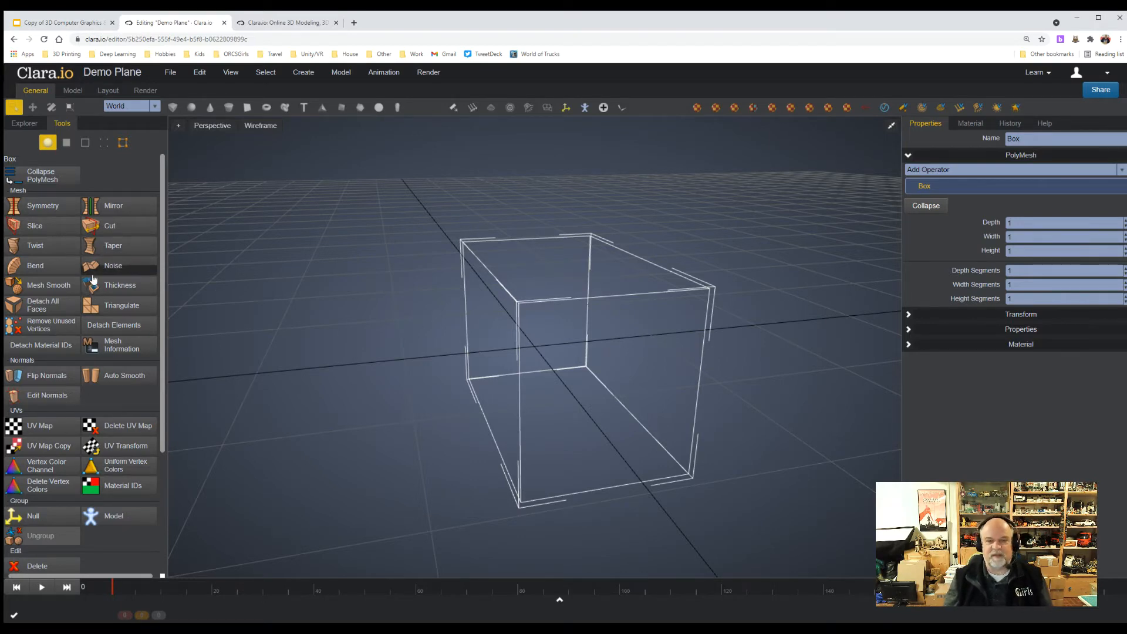
Switch the box to face selection and select its narrow side, front and top faces one after another.
click(67, 143)
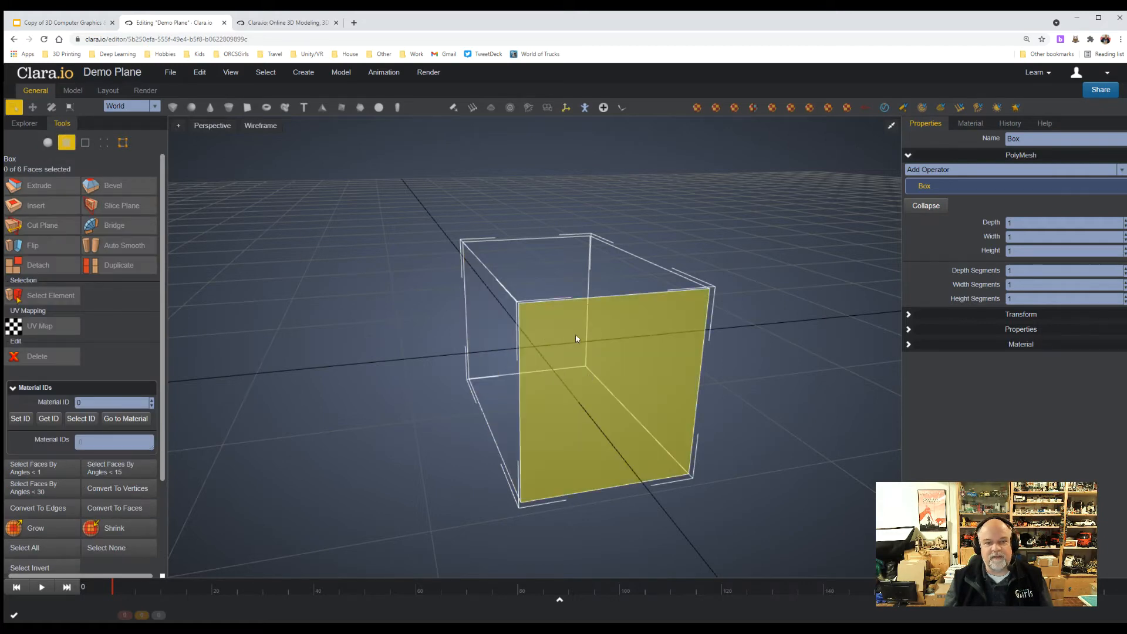
click(497, 346)
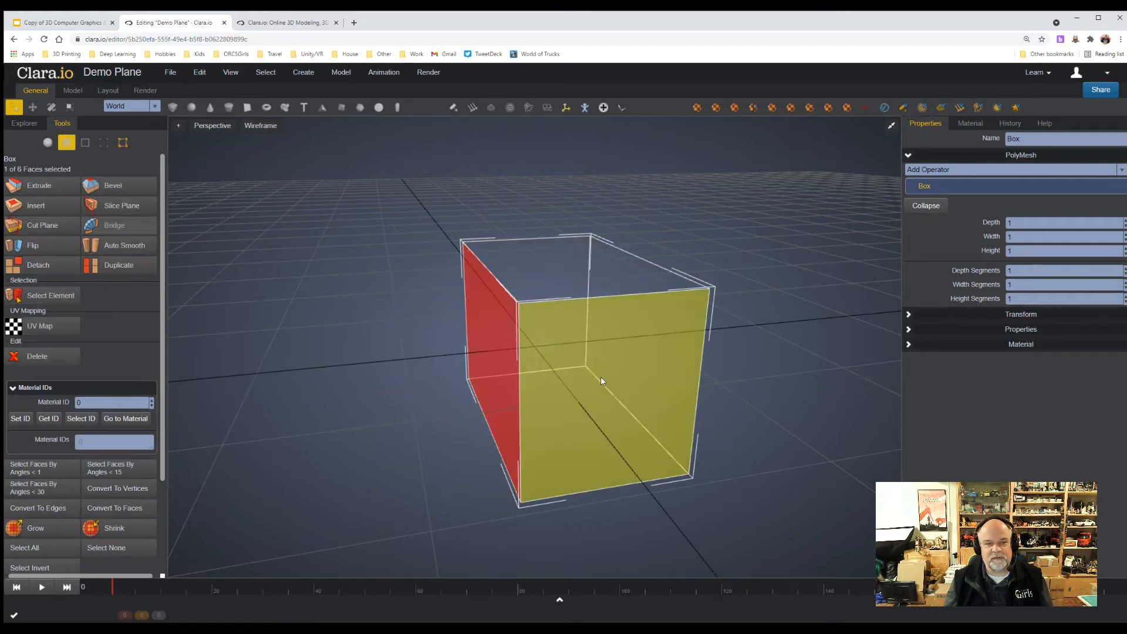
click(590, 341)
click(574, 297)
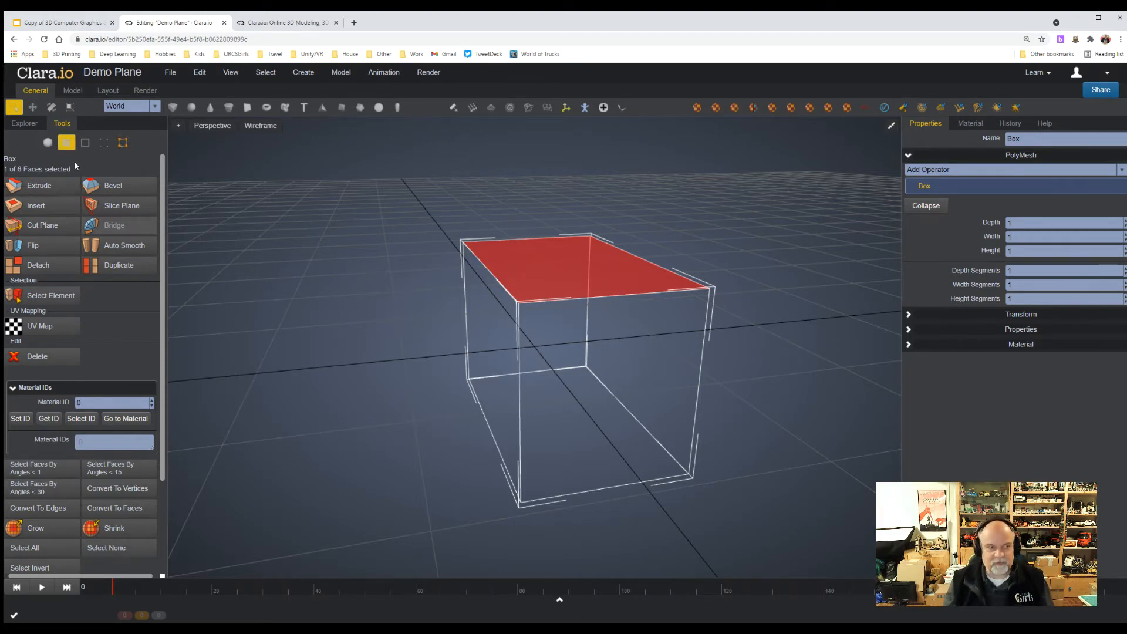
In edge selection, move the box's nearest vertical edge about 0.83 in negative X and rotate it about 61° around Z.
click(82, 144)
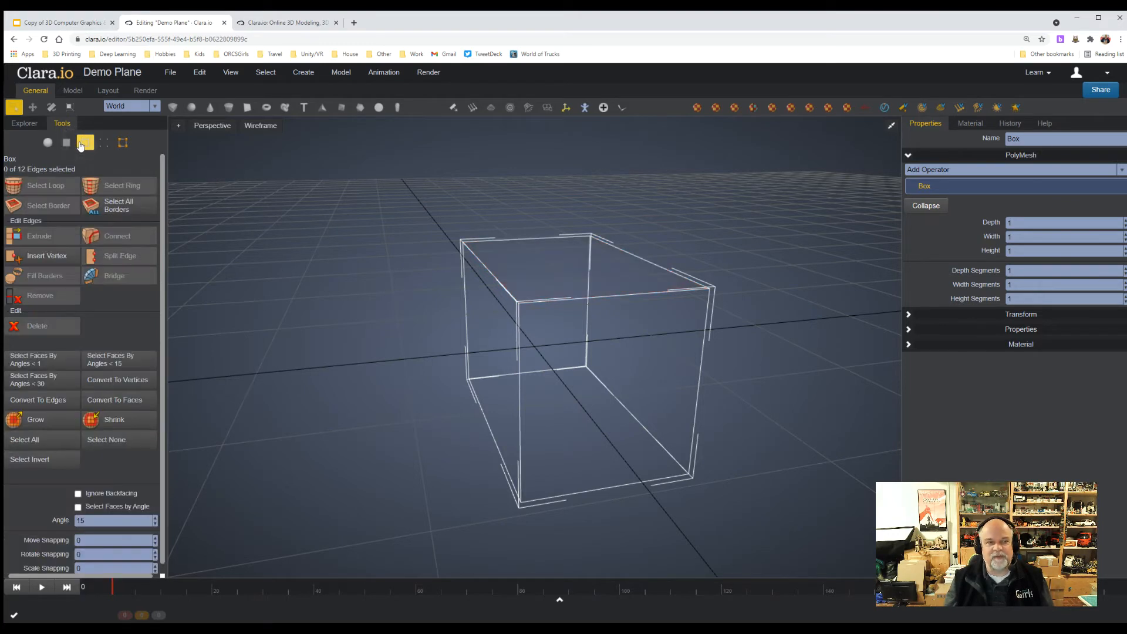
click(515, 389)
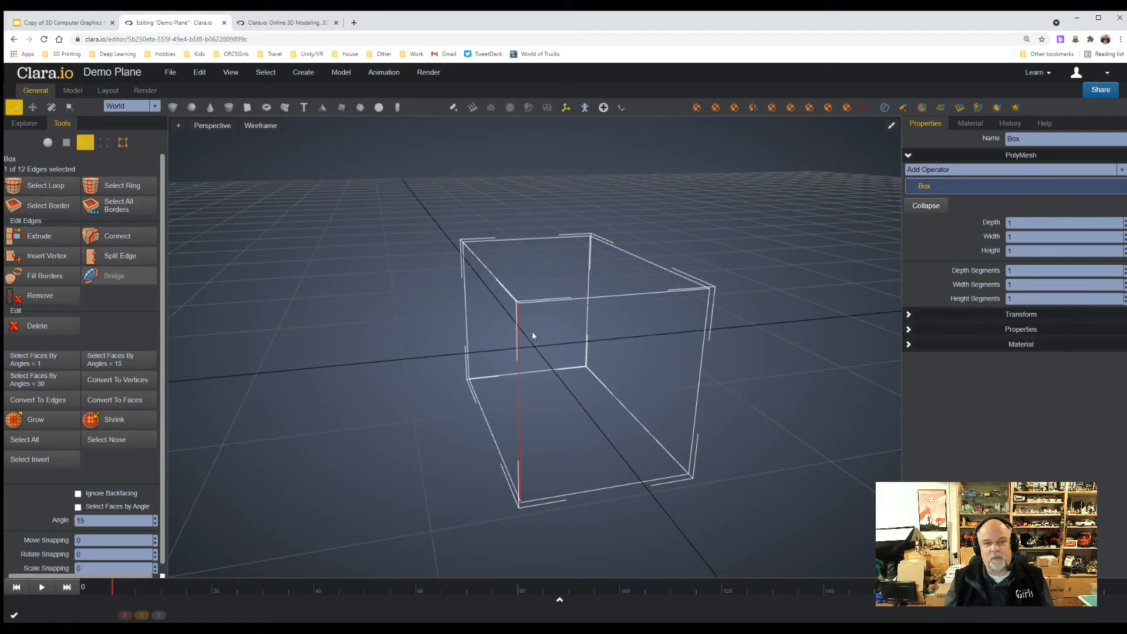
click(32, 108)
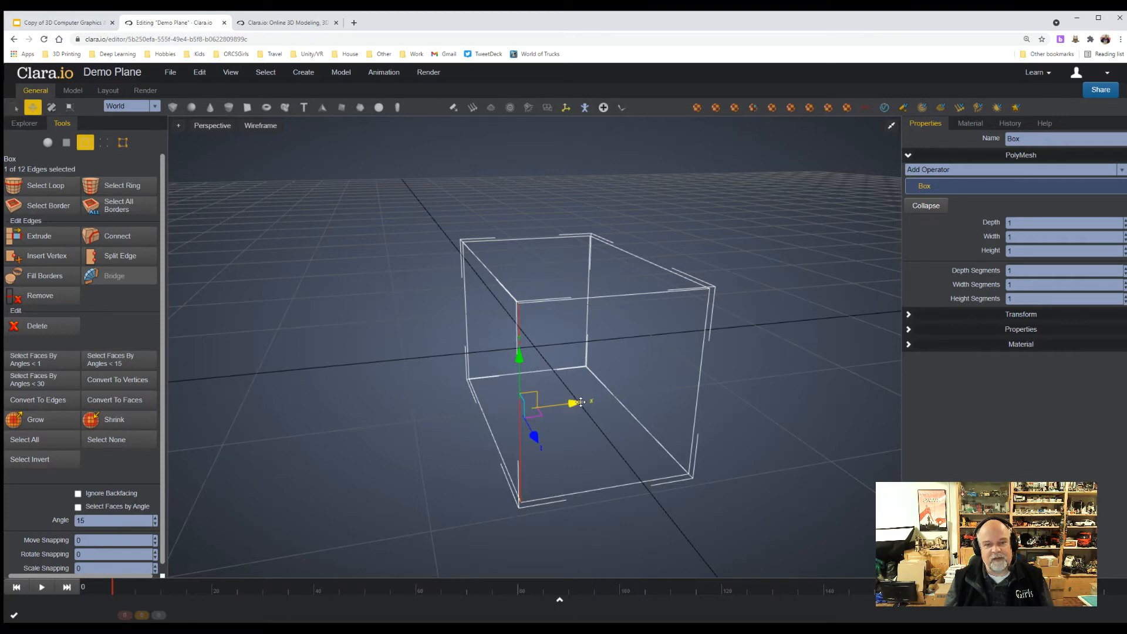
drag(574, 403, 411, 398)
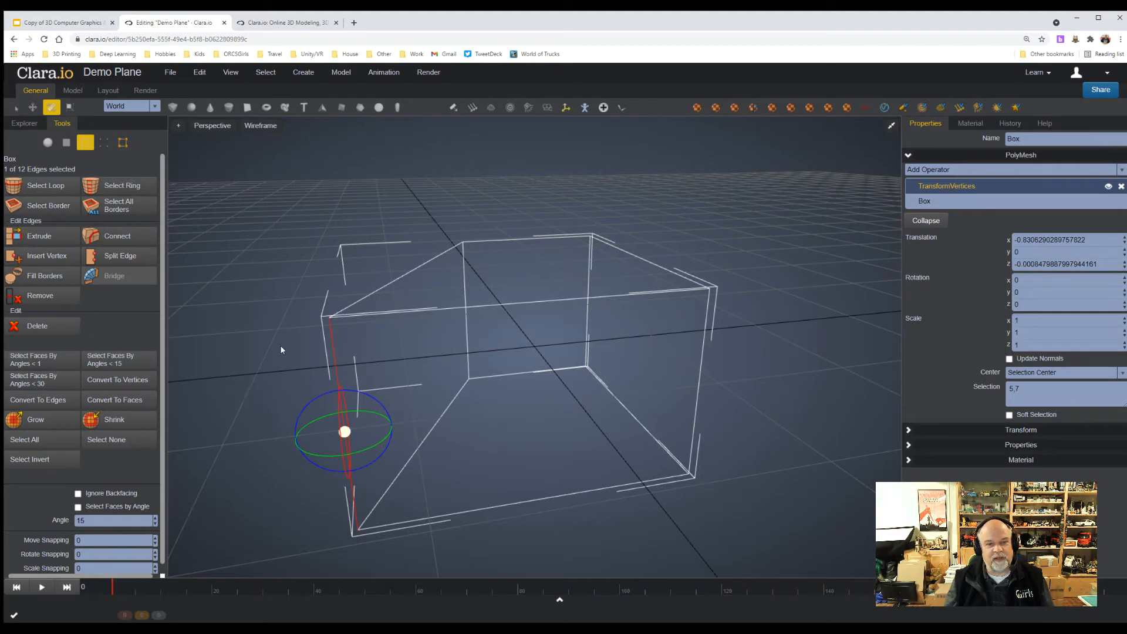
drag(384, 404, 469, 389)
click(773, 375)
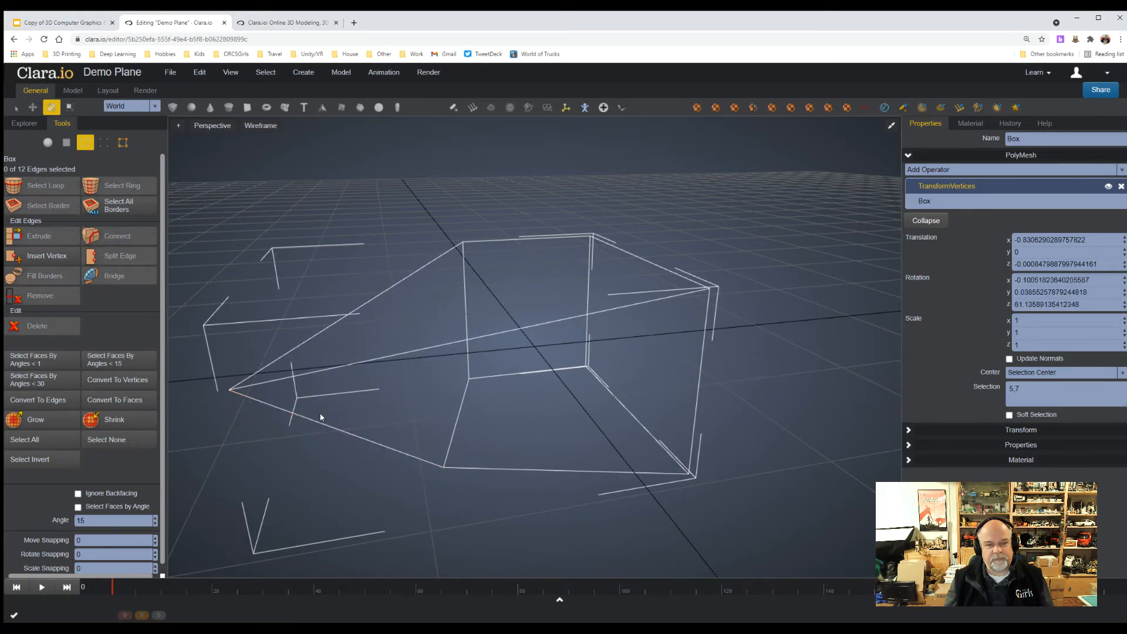
In vertex selection, move the upper back vertex near the Z axis up about 0.14 and about 0.45 in negative X.
click(101, 142)
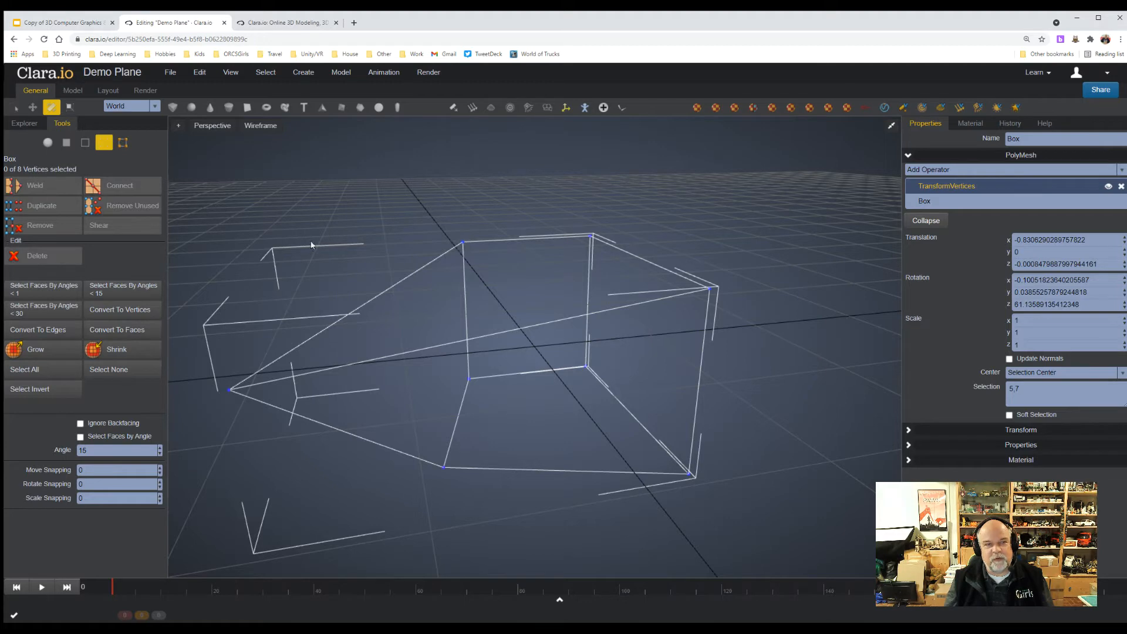
click(463, 242)
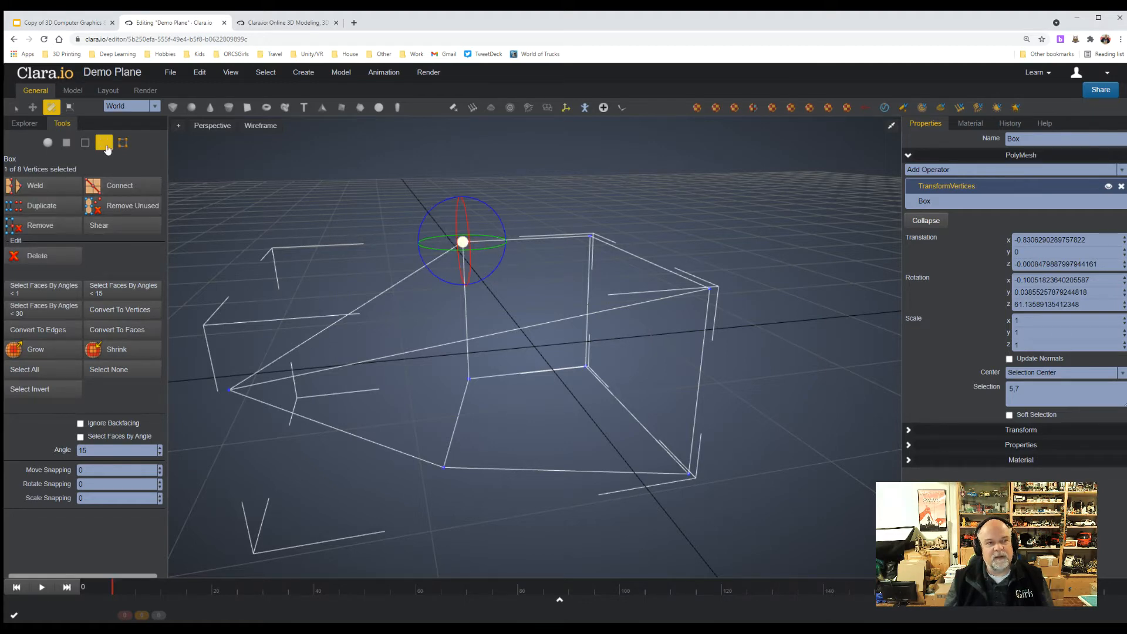
click(31, 108)
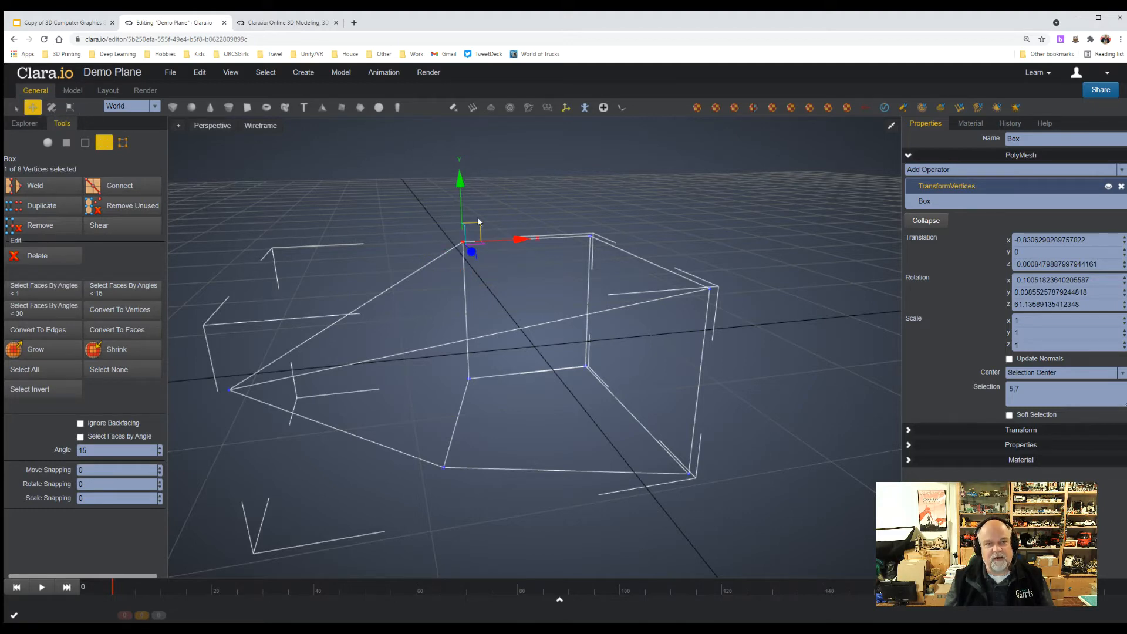
mouse_move(458, 164)
mouse_down()
mouse_move(472, 281)
mouse_move(460, 129)
mouse_move(461, 154)
mouse_up()
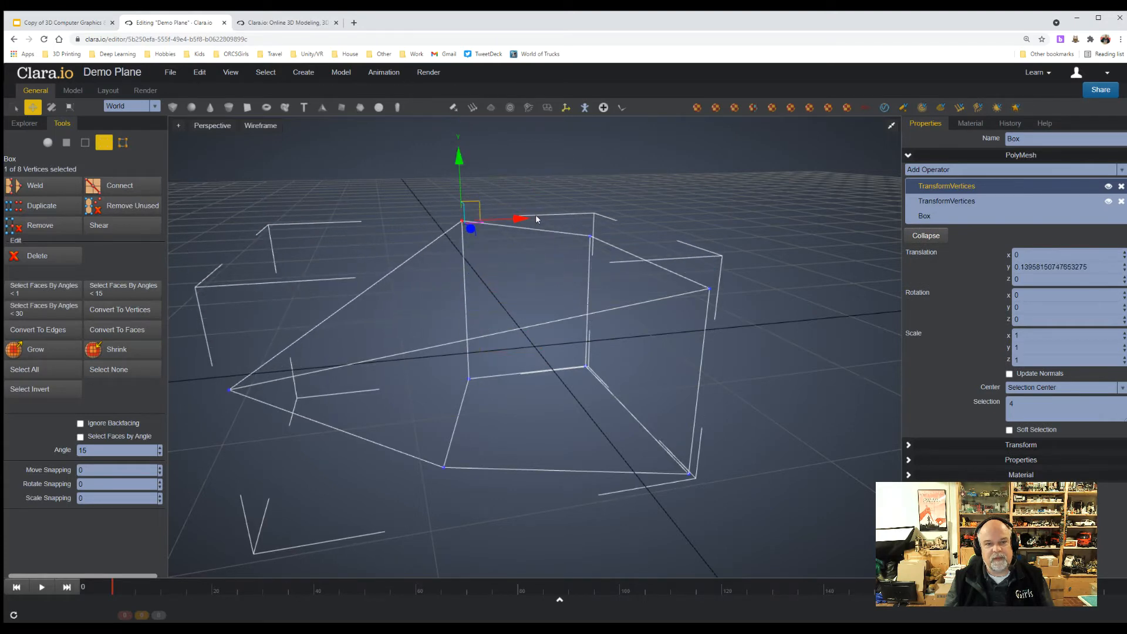
drag(525, 219, 467, 218)
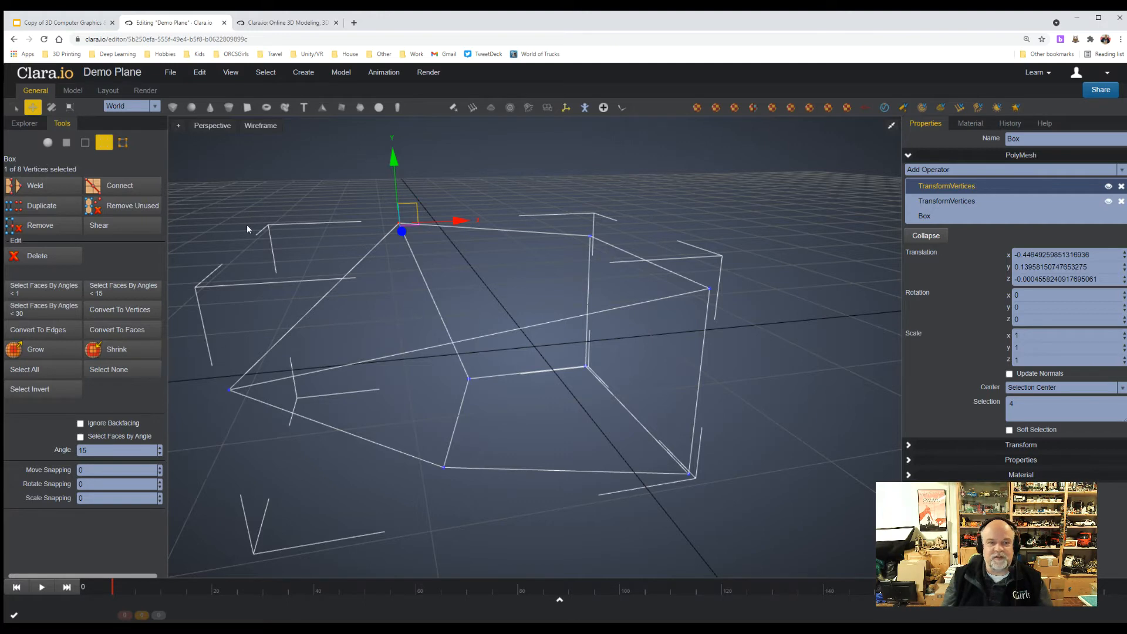
Clear the vertex selection and try deleting the deformed box while still in vertex mode.
click(13, 106)
click(549, 337)
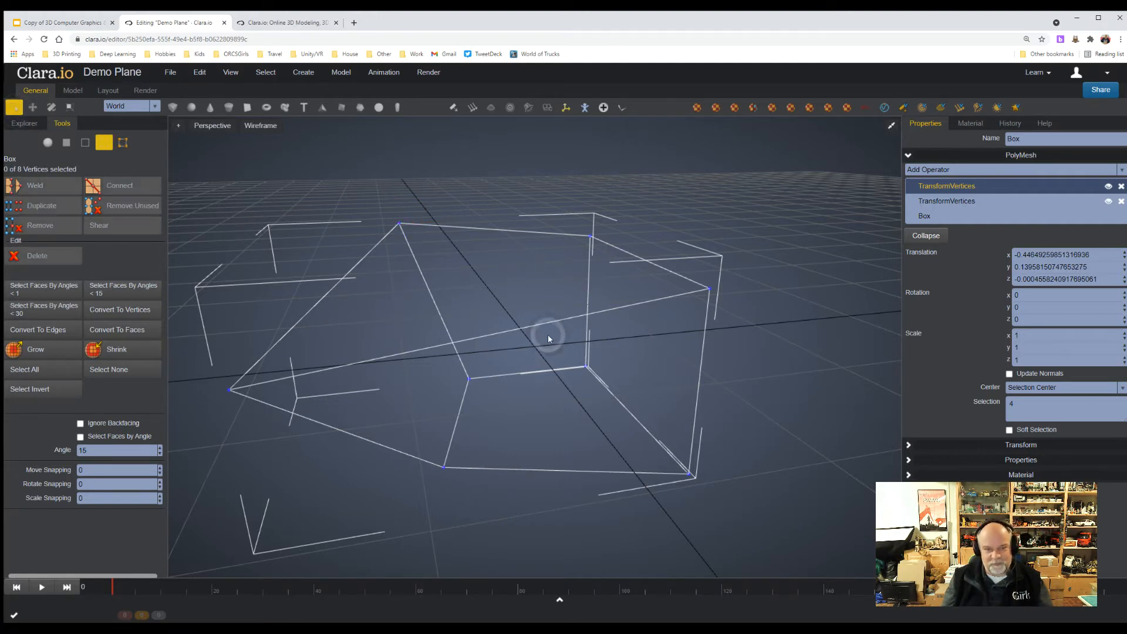
key(Delete)
click(548, 335)
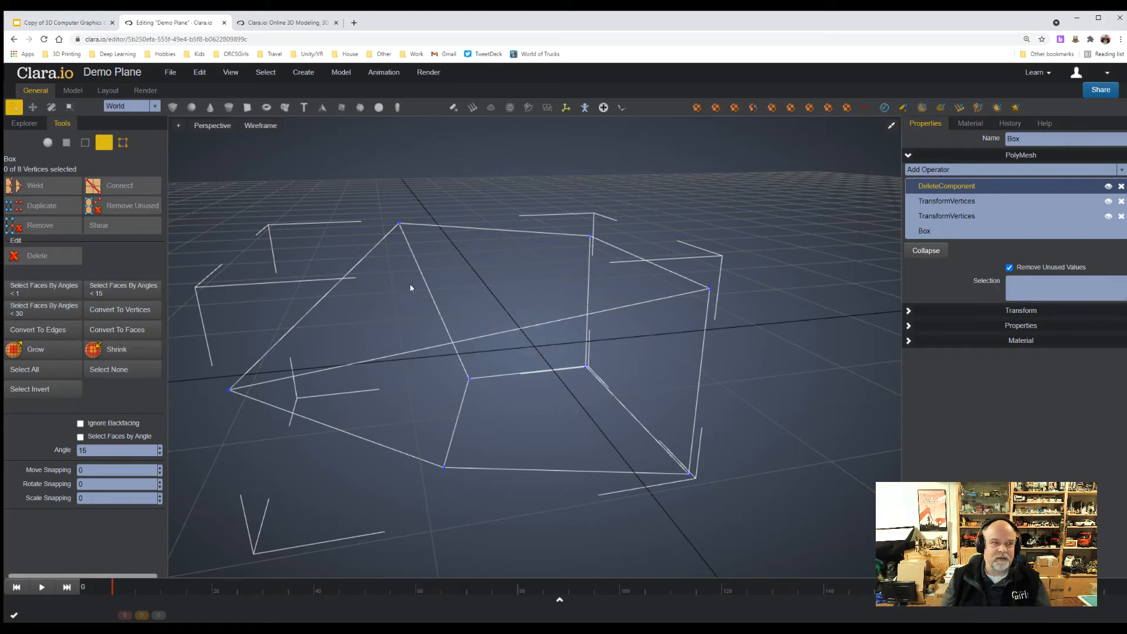
Switch to whole-object selection and delete the deformed box from the scene.
click(47, 142)
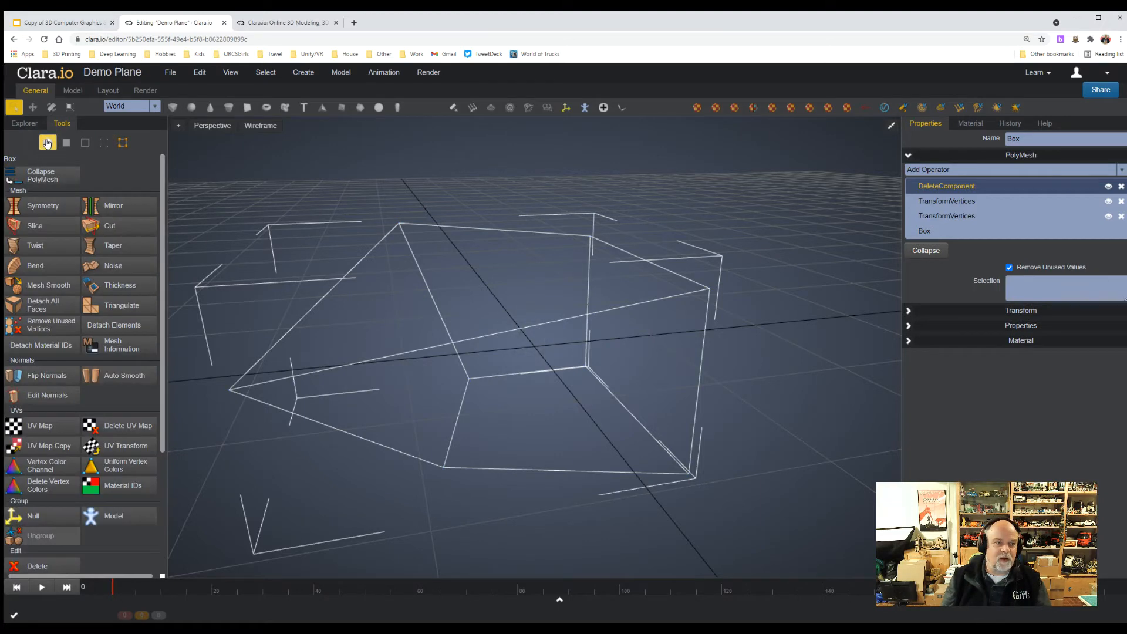
click(467, 335)
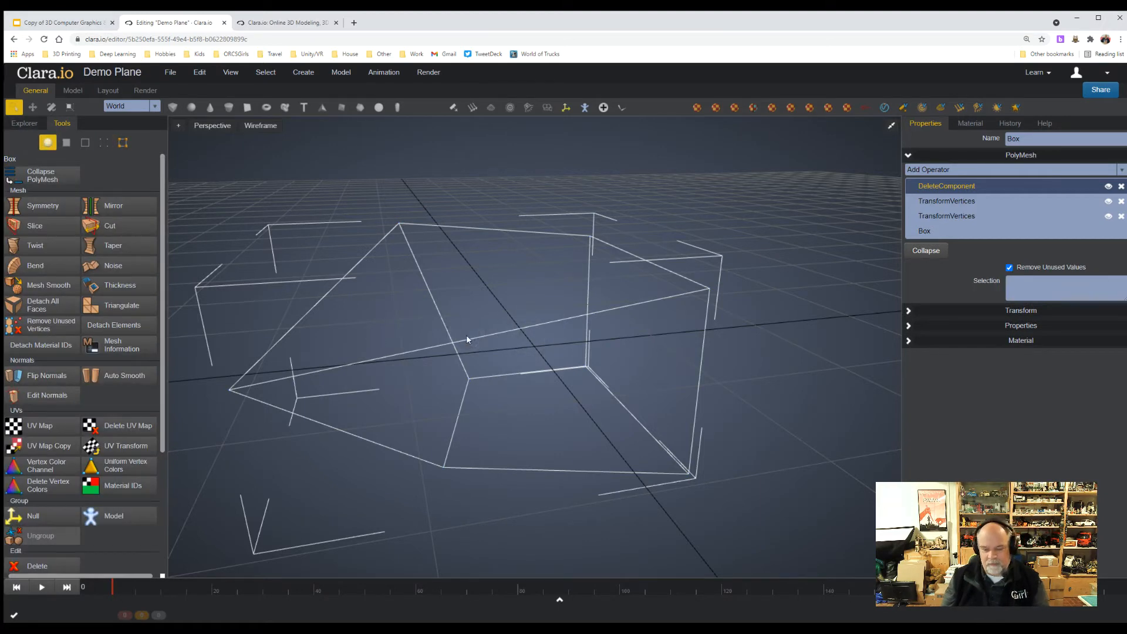
key(Delete)
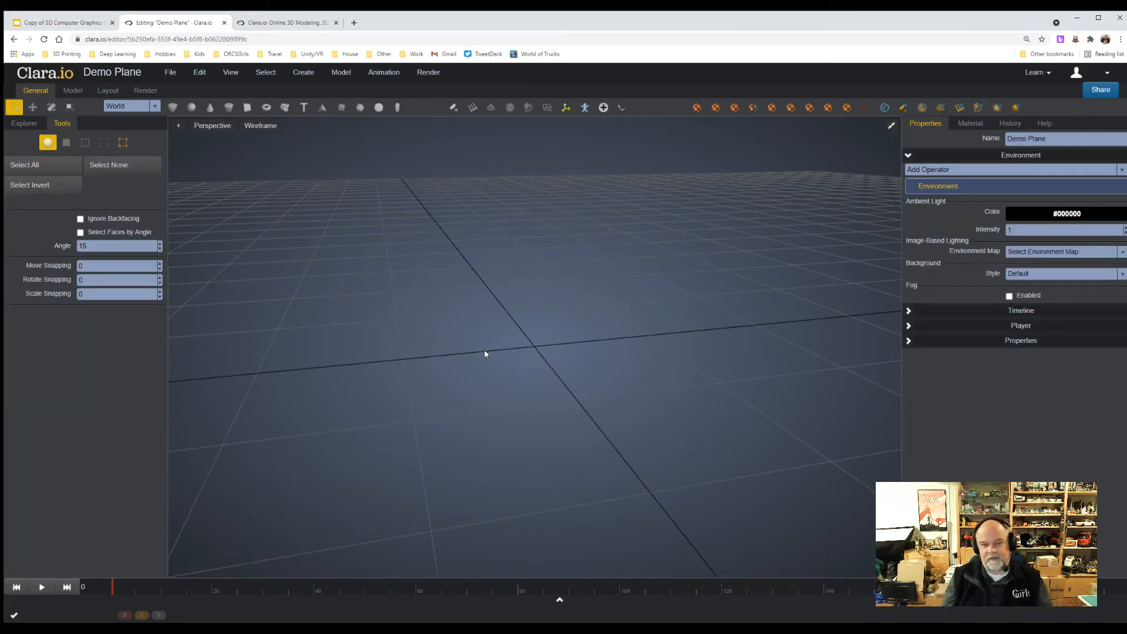
Undo the deletion and the earlier deformations back to the plain, unscaled box.
key(ctrl+z)
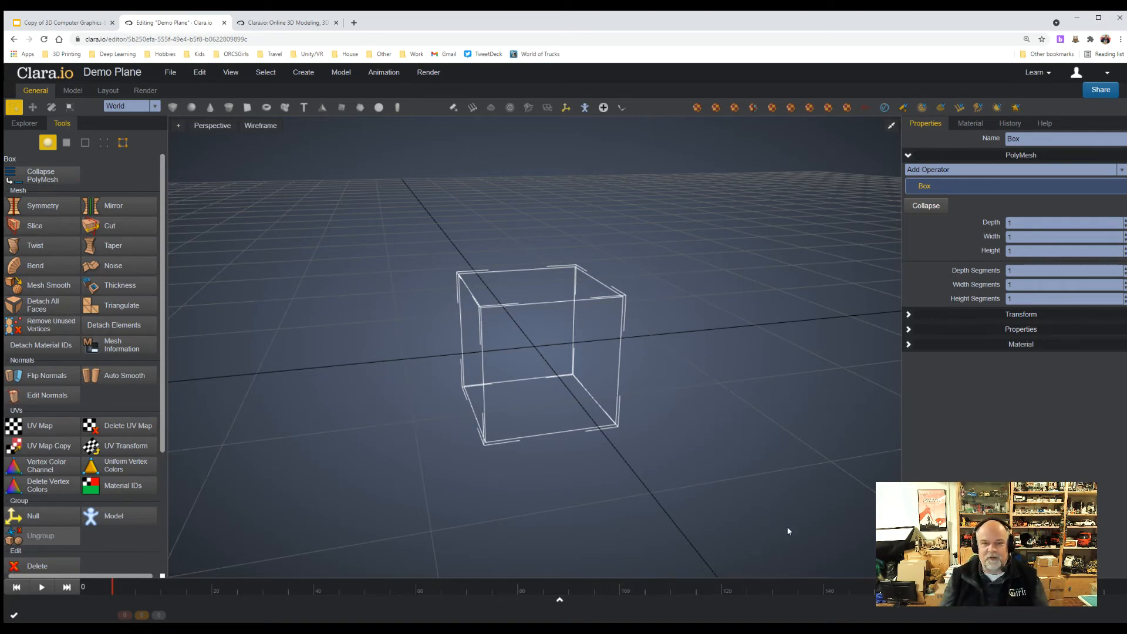
drag(1123, 622, 1118, 613)
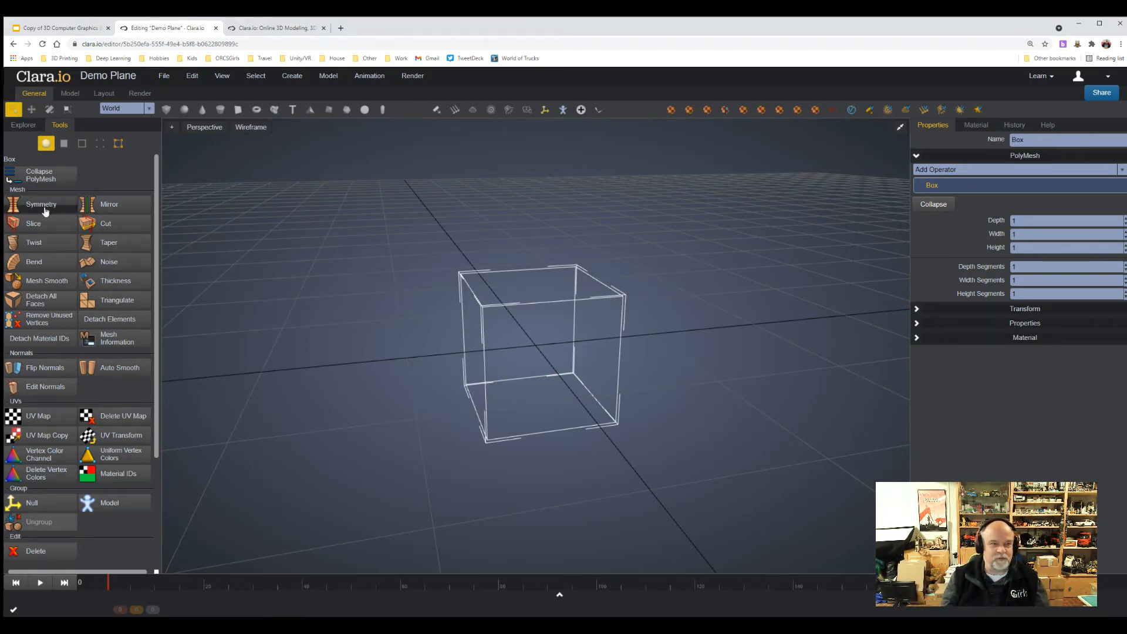
In face selection, select the box's side face that points along positive X and extrude it.
click(64, 143)
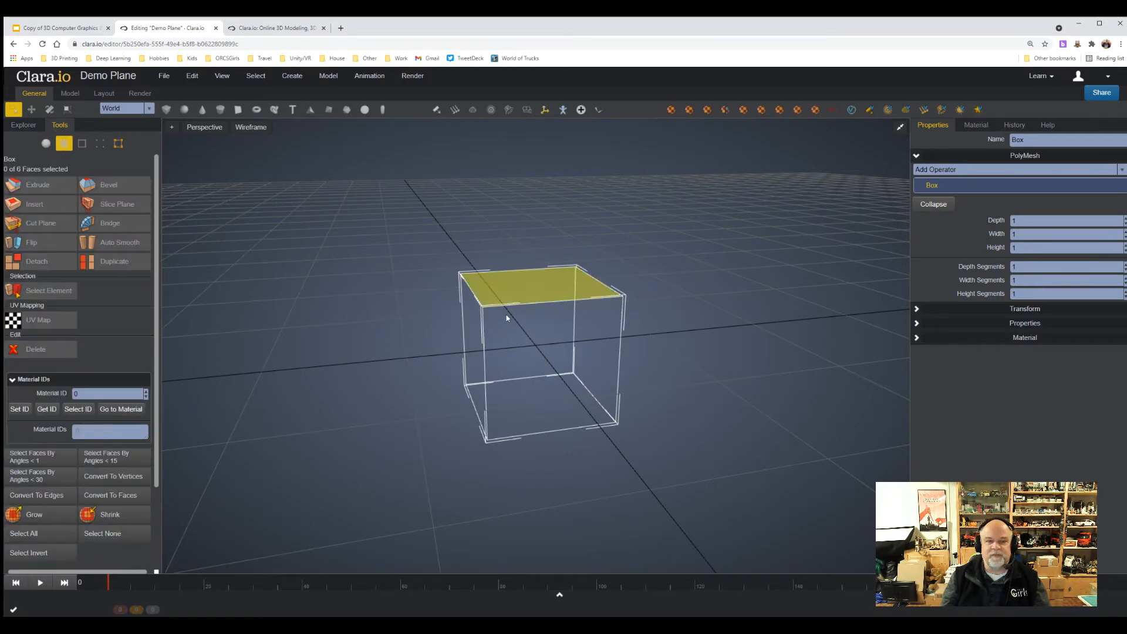
right_drag(726, 362, 684, 361)
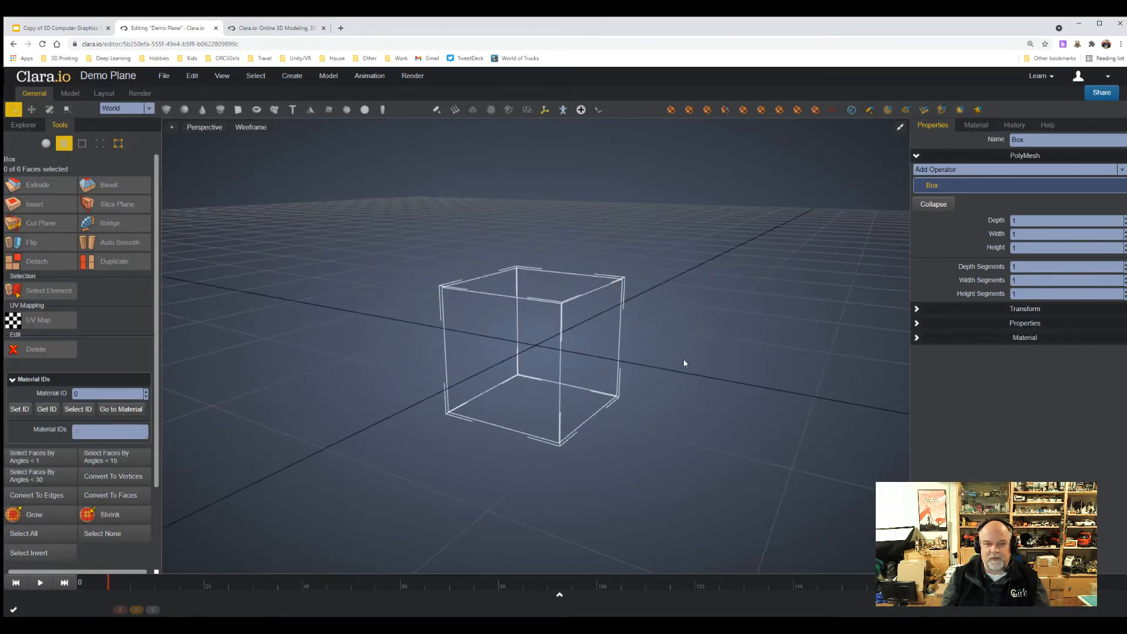
click(593, 366)
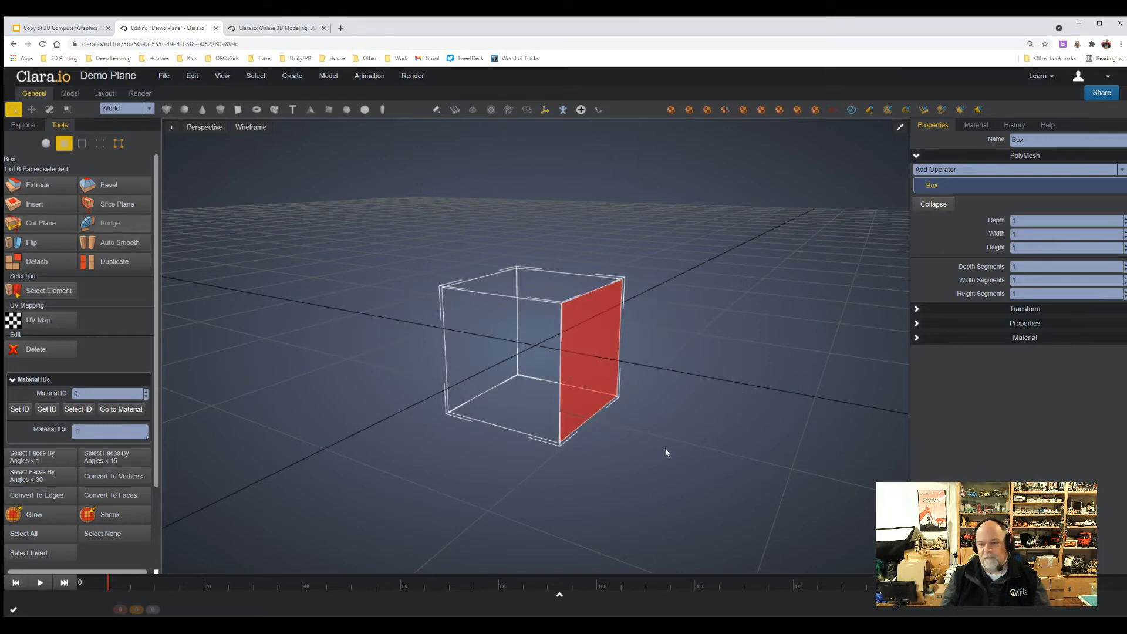
click(14, 185)
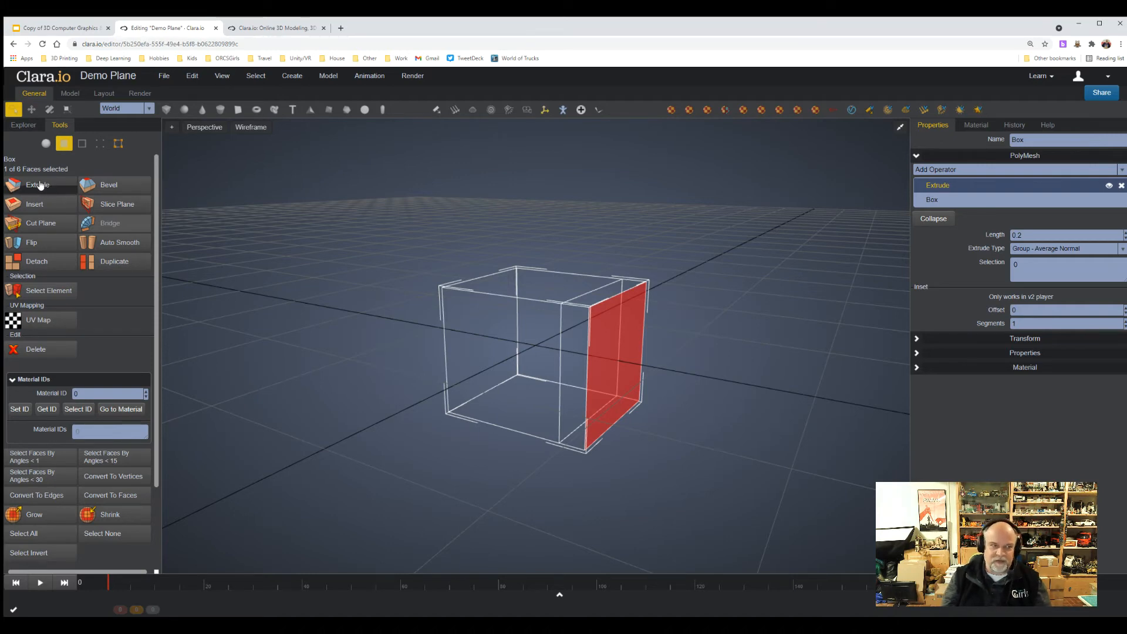
Reselect the extruded end face of the box and set the extrusion length to 1.
click(45, 144)
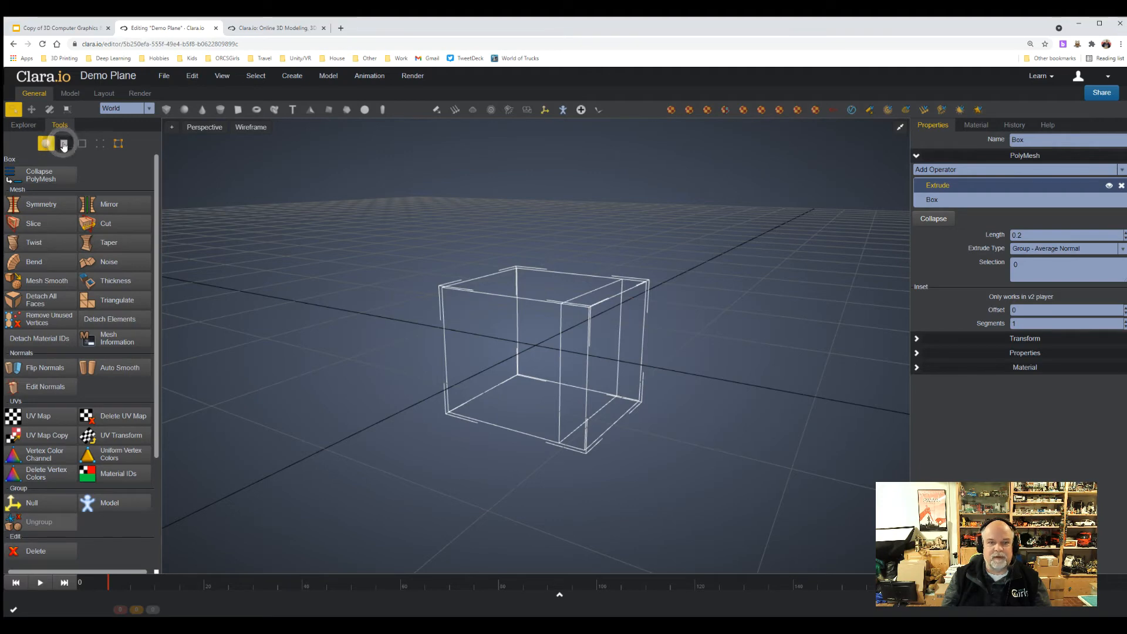
click(64, 144)
click(627, 378)
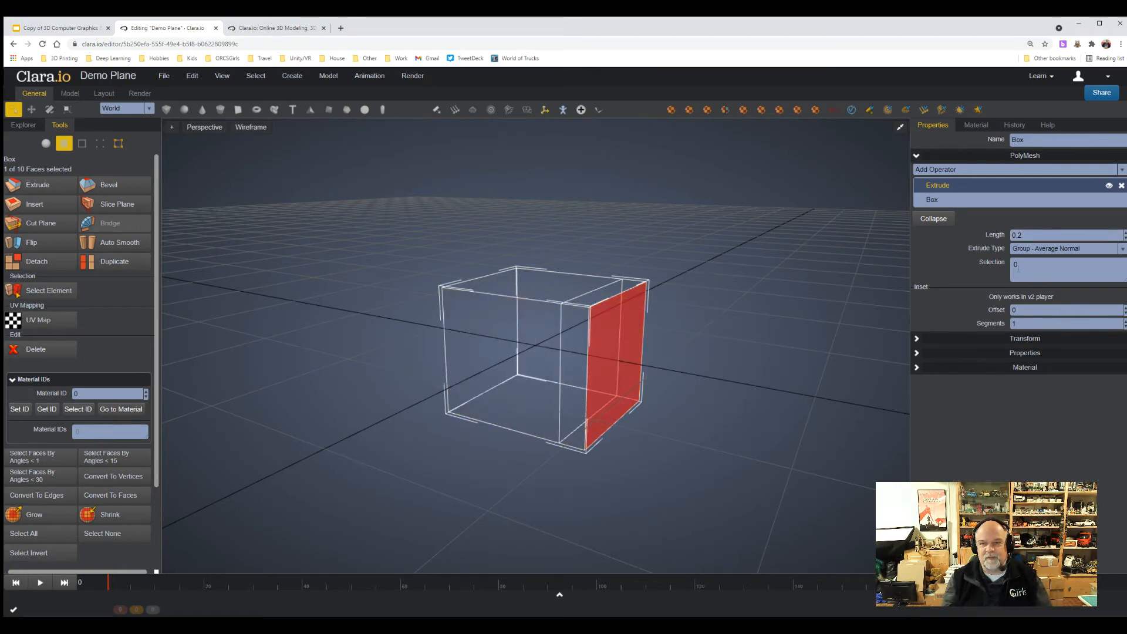
click(1019, 235)
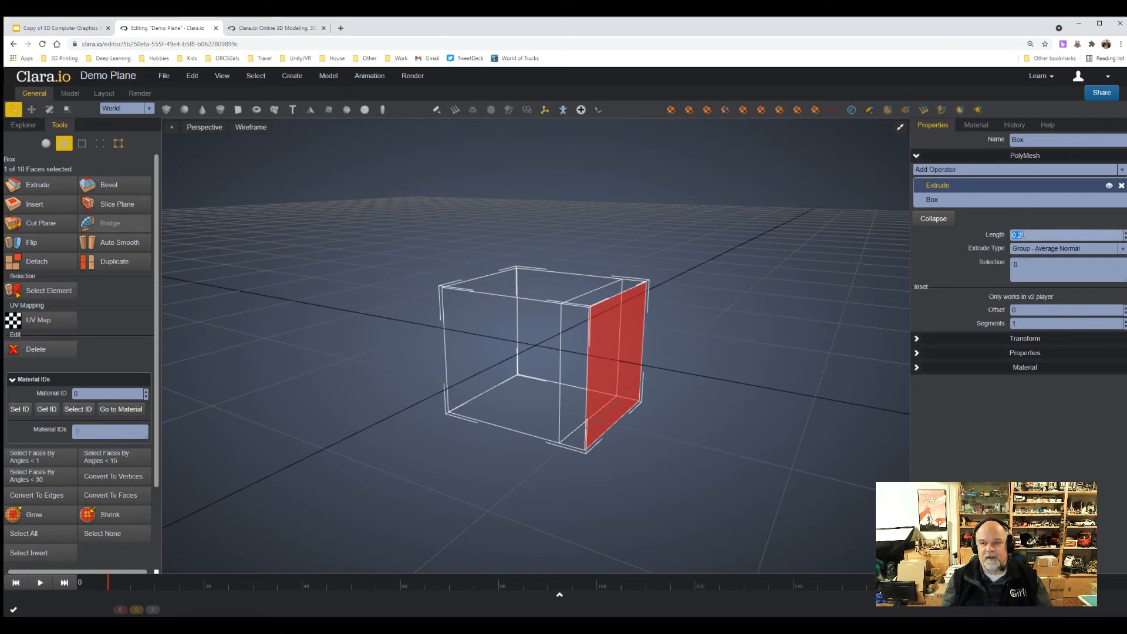
key(Return)
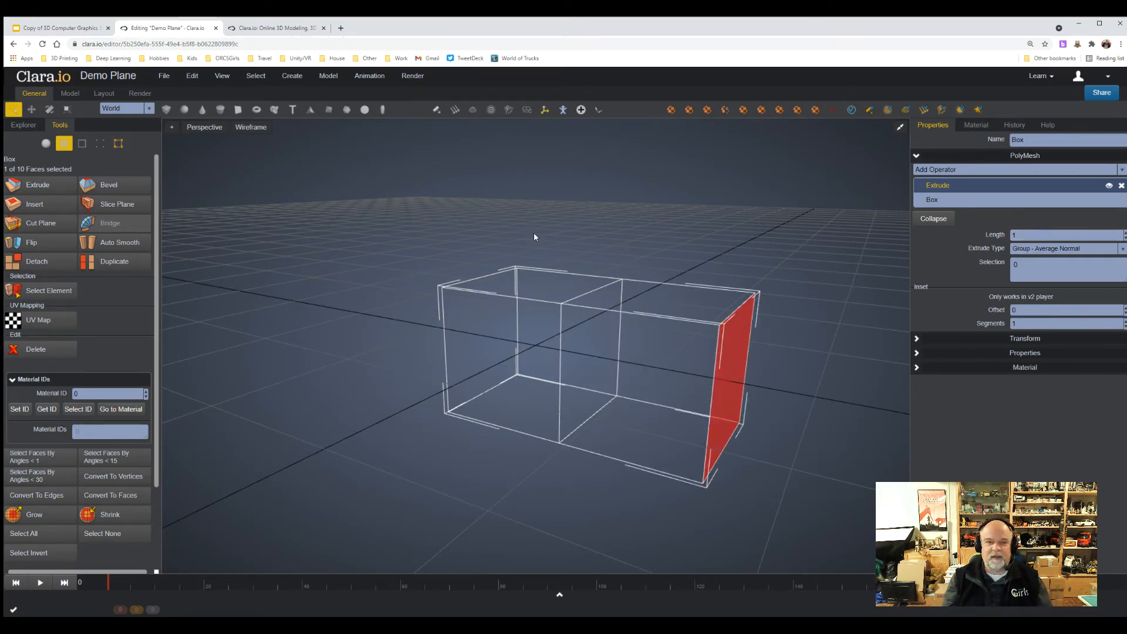
Extrude the selected end face a second time with a length of 1.
scroll(533, 270, down, 3)
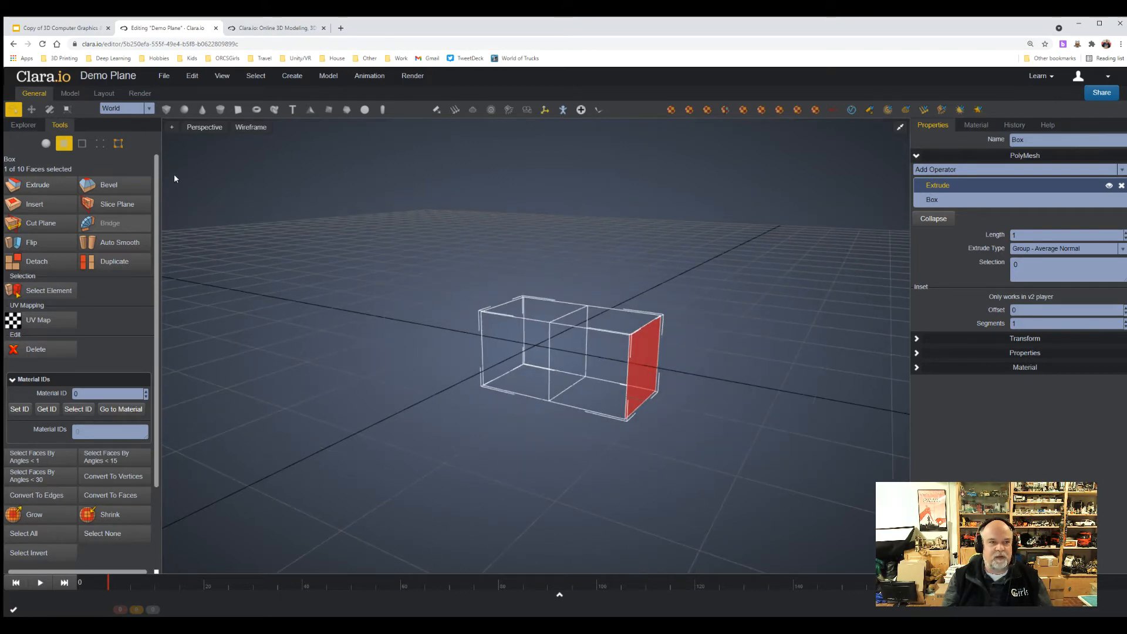
click(37, 185)
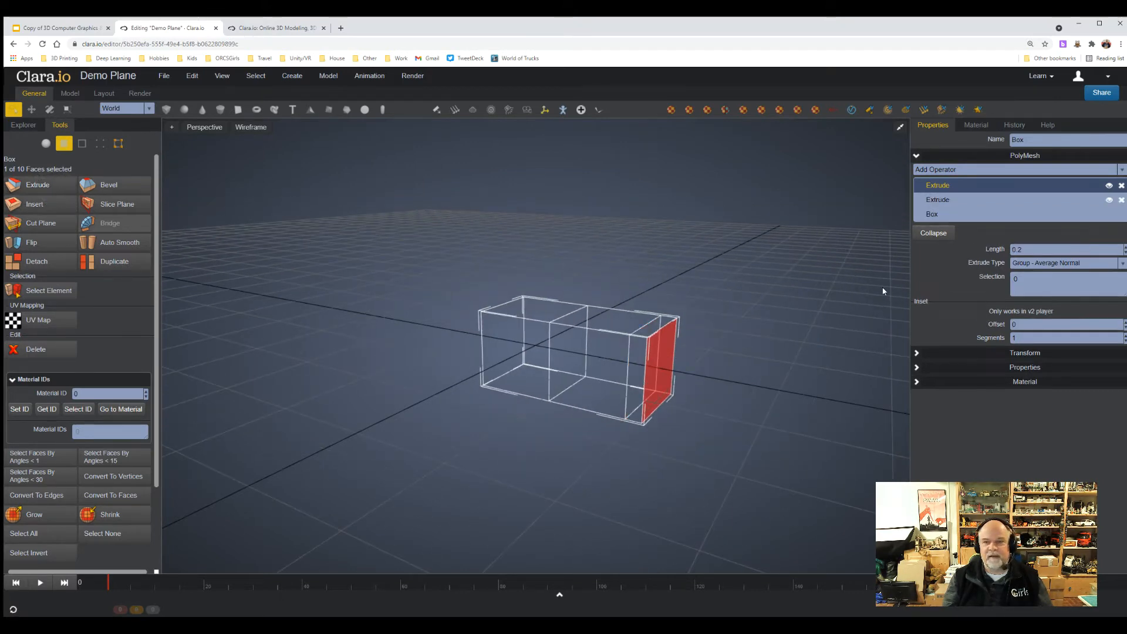
drag(1022, 253, 994, 249)
text(1)
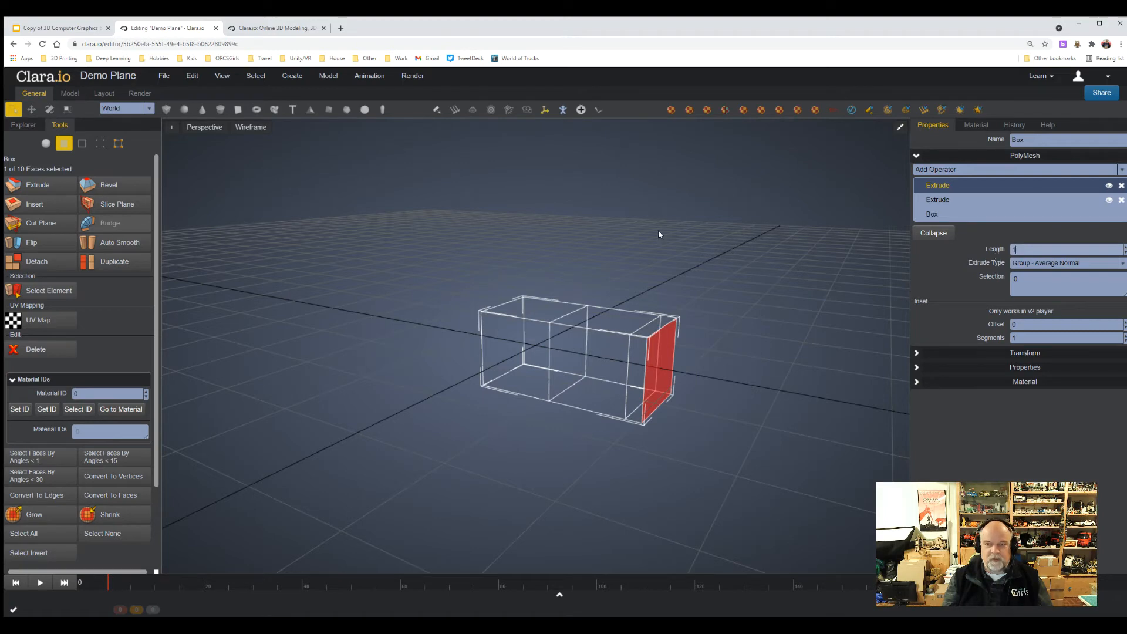
key(Return)
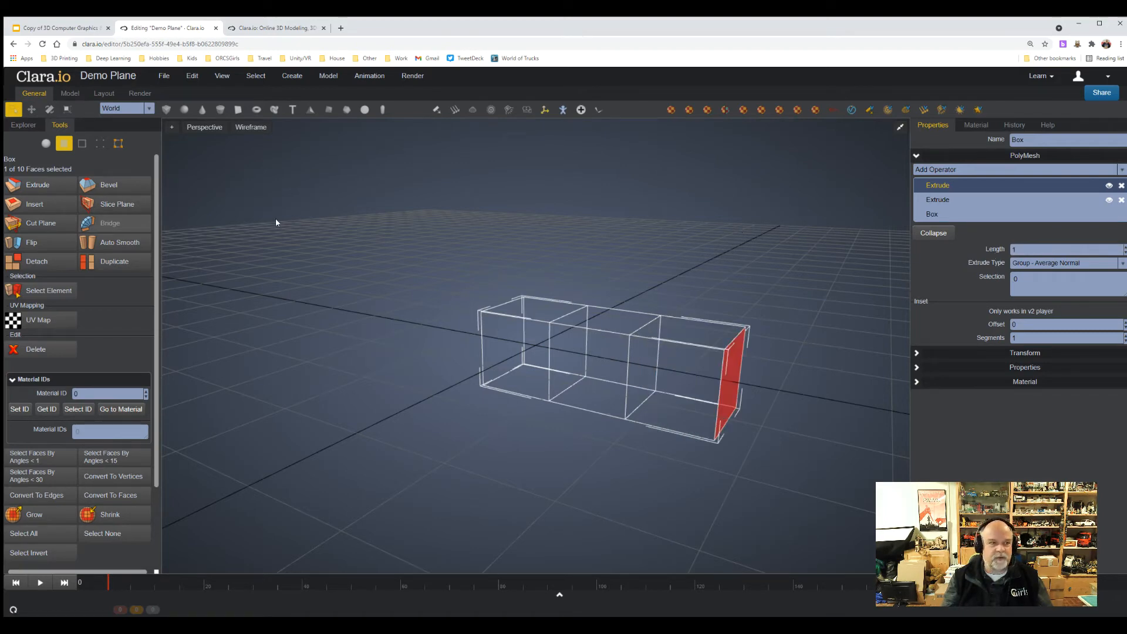
Extrude the selected end face a third time with a length of 1.
click(37, 184)
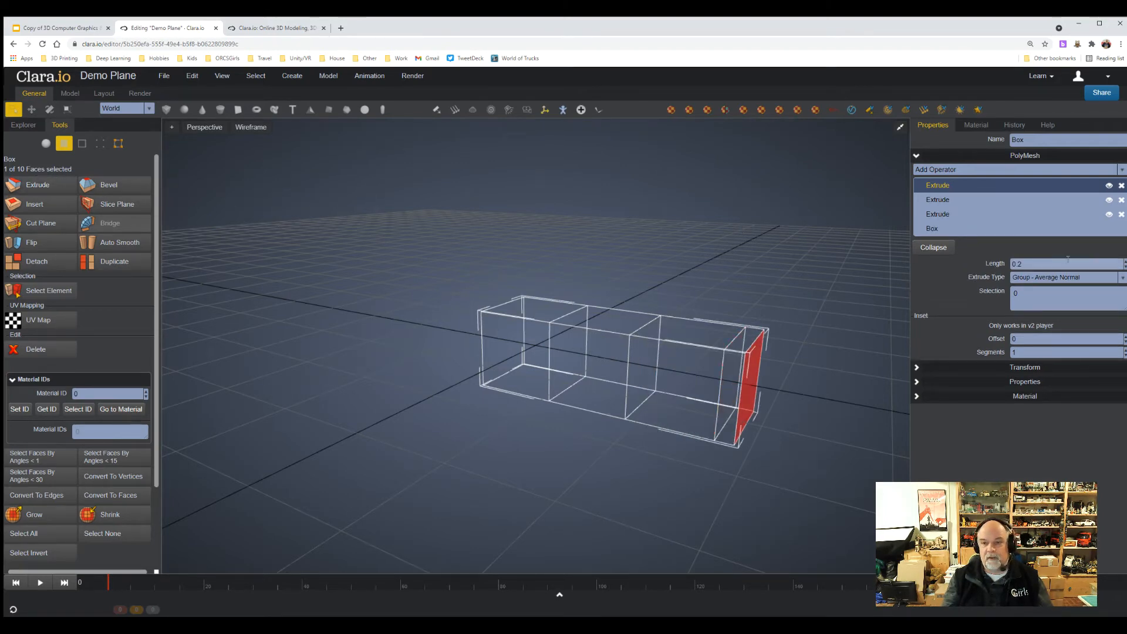
drag(1068, 261, 994, 265)
text(1)
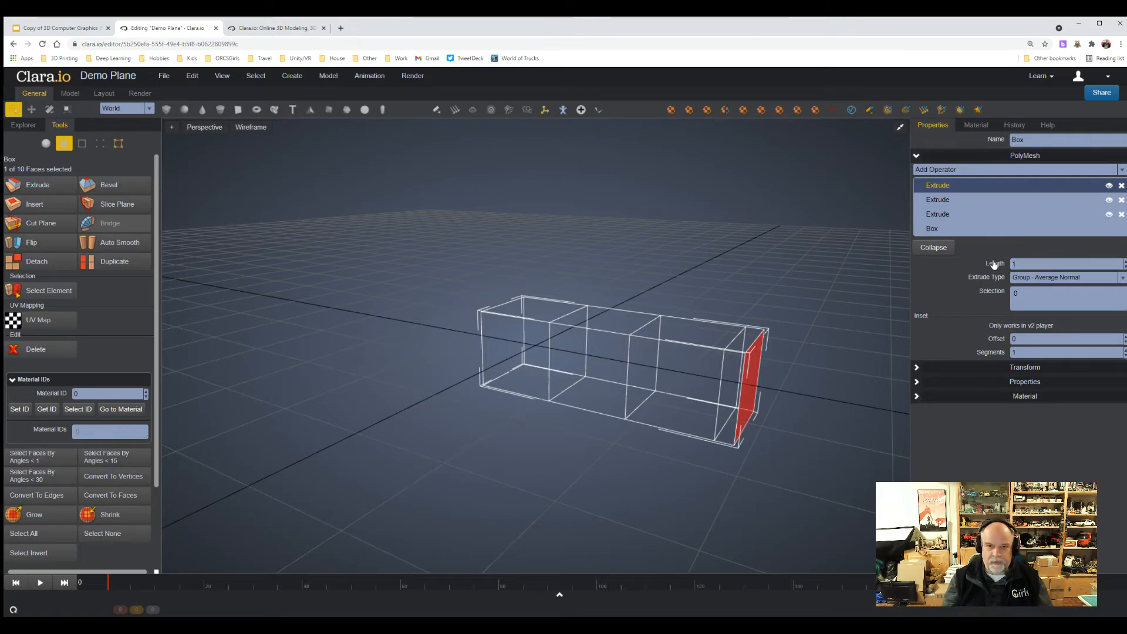
key(Return)
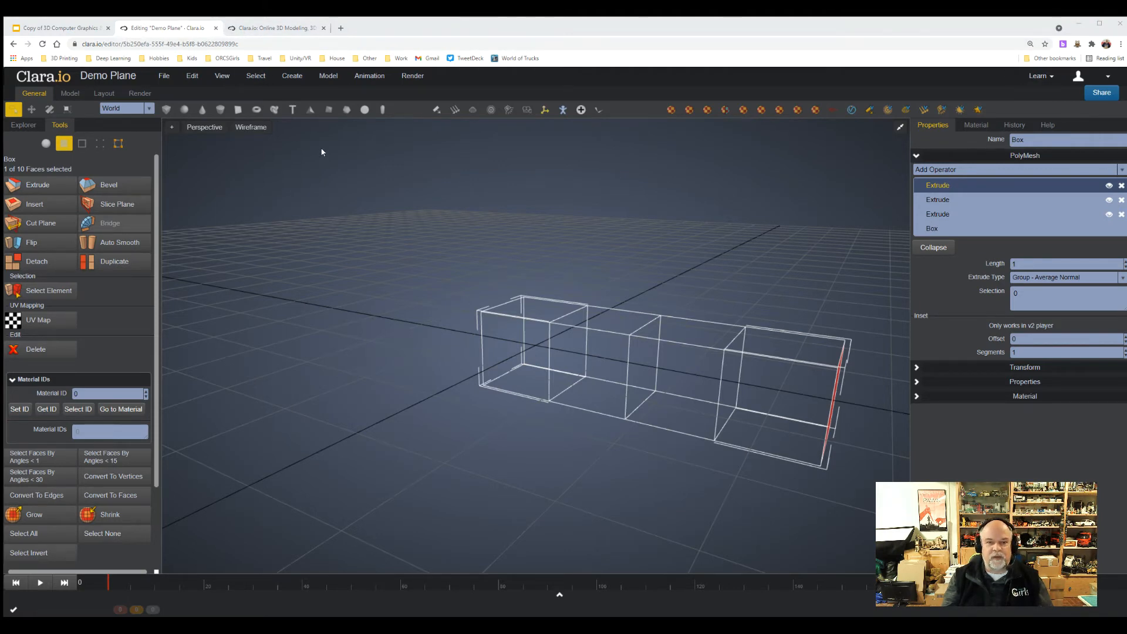
In edge selection, select the two vertical edges on one side of the body's second segment and connect them with one segment.
click(180, 29)
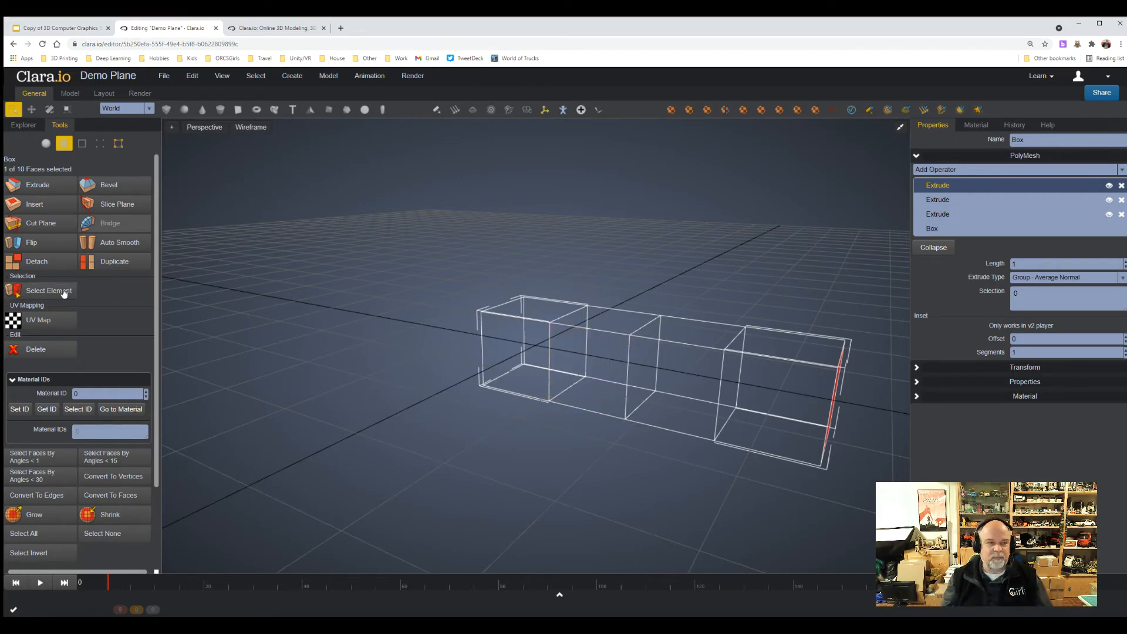
click(82, 143)
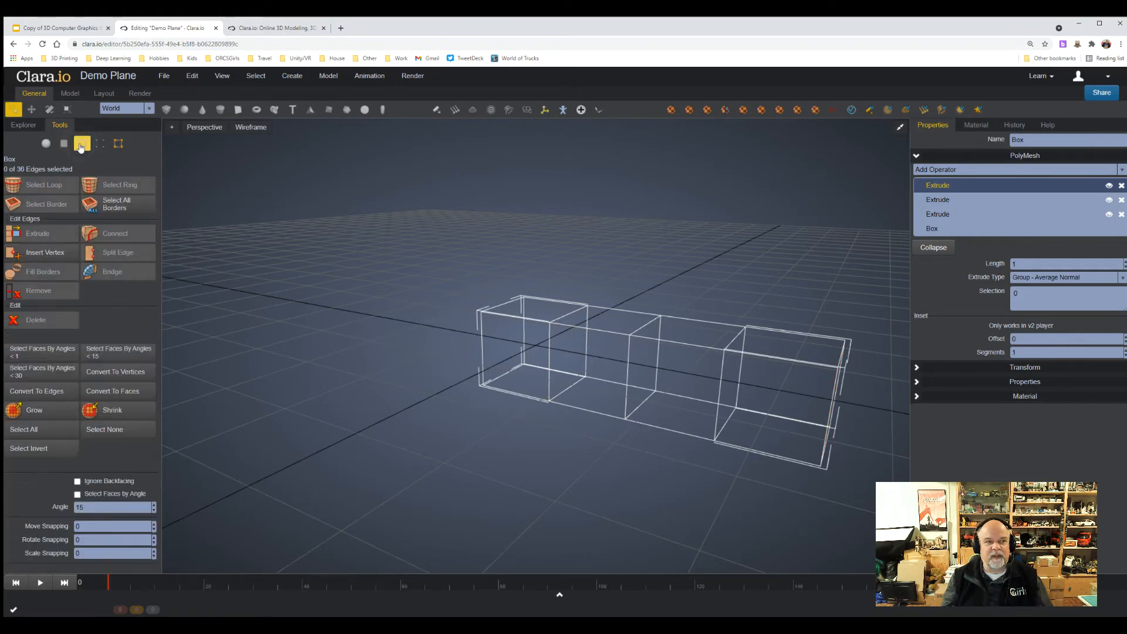
click(547, 372)
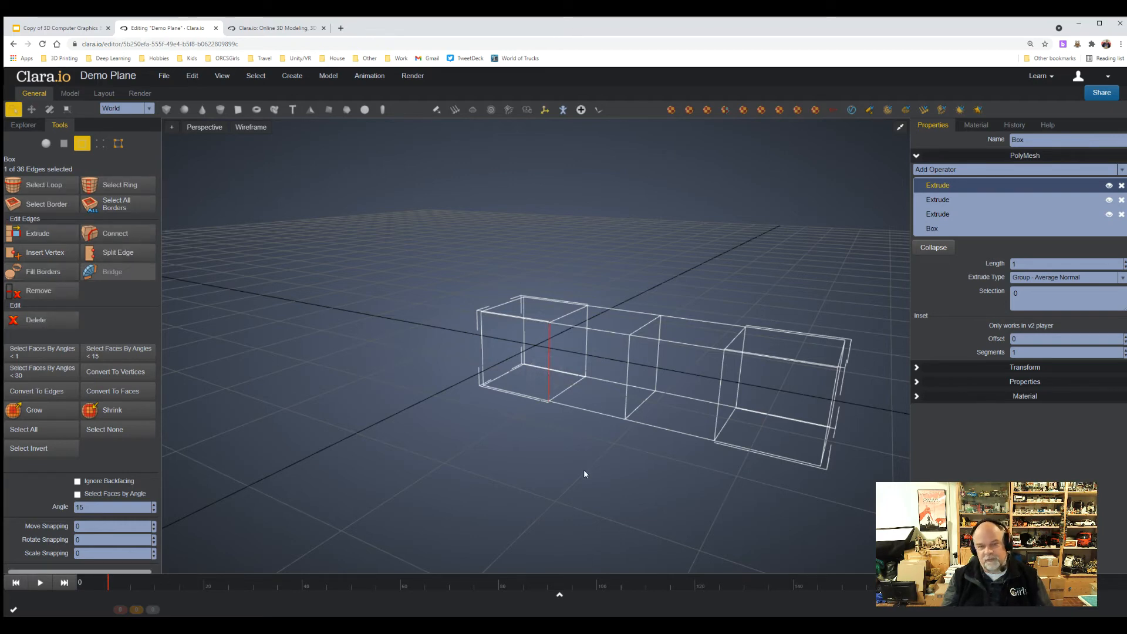
shift+click(626, 383)
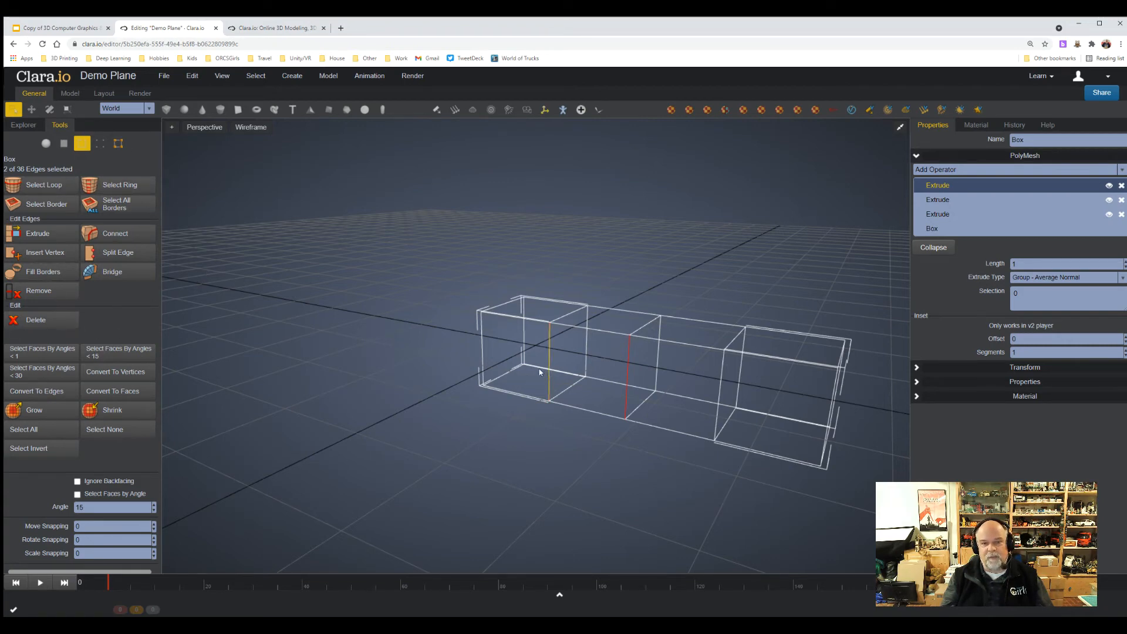
click(115, 235)
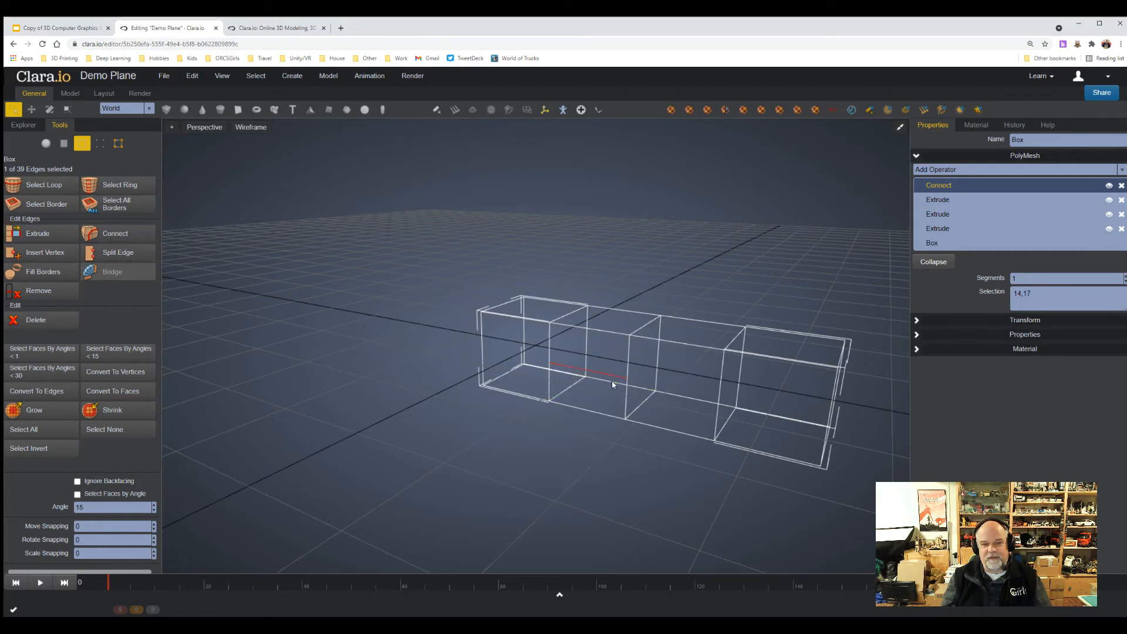
click(629, 469)
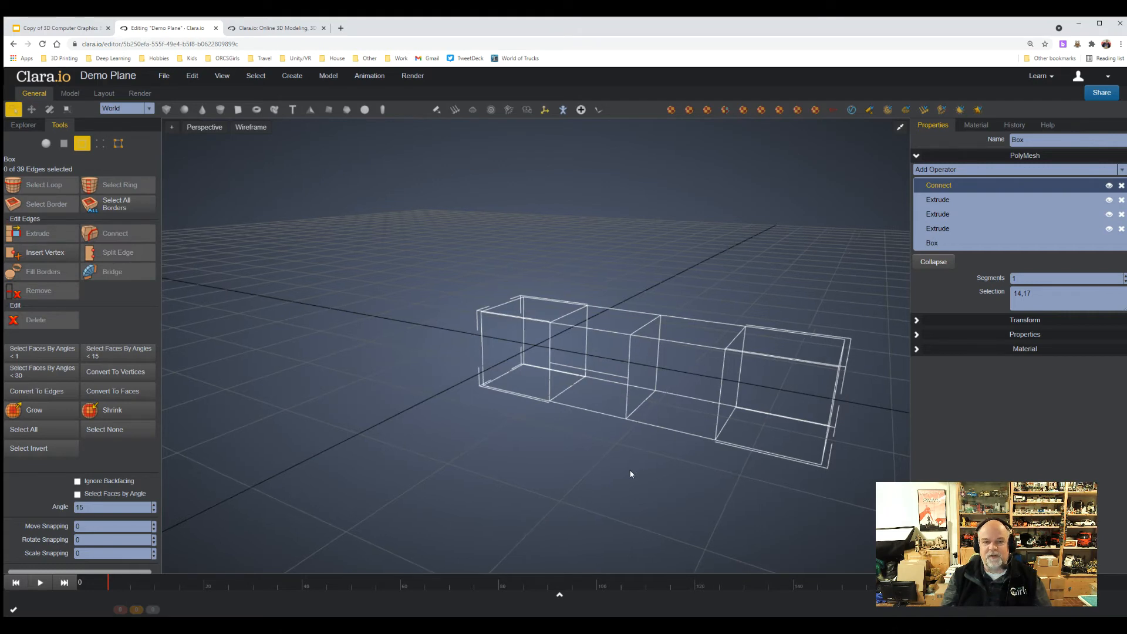
Connect the two matching vertical edges on the opposite side of the second segment with one segment.
right_drag(659, 472, 541, 474)
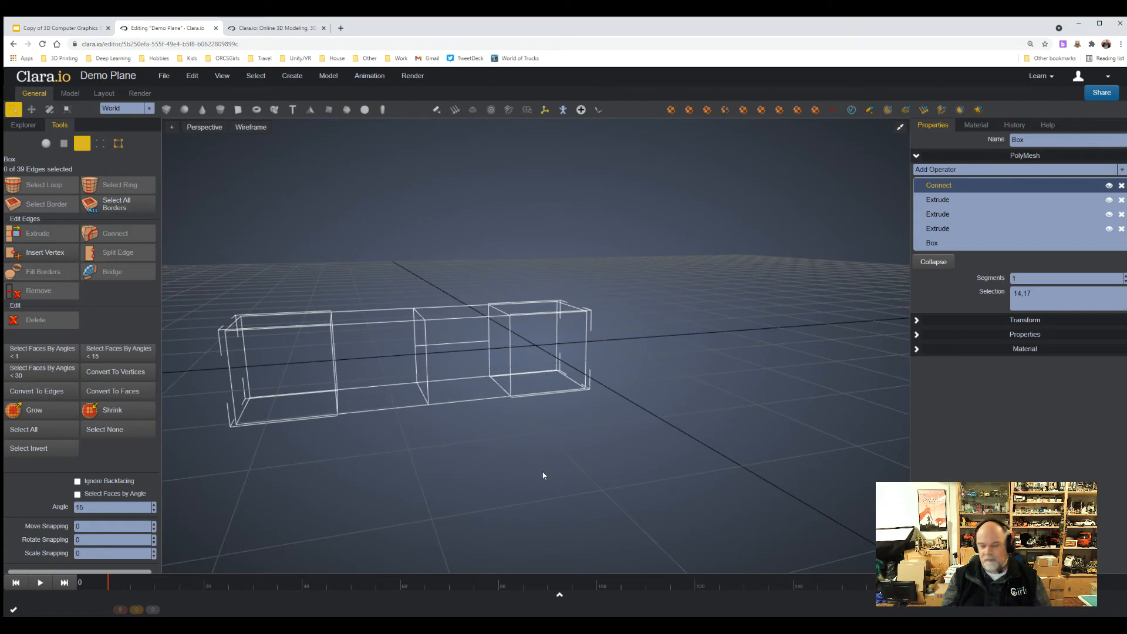
click(425, 370)
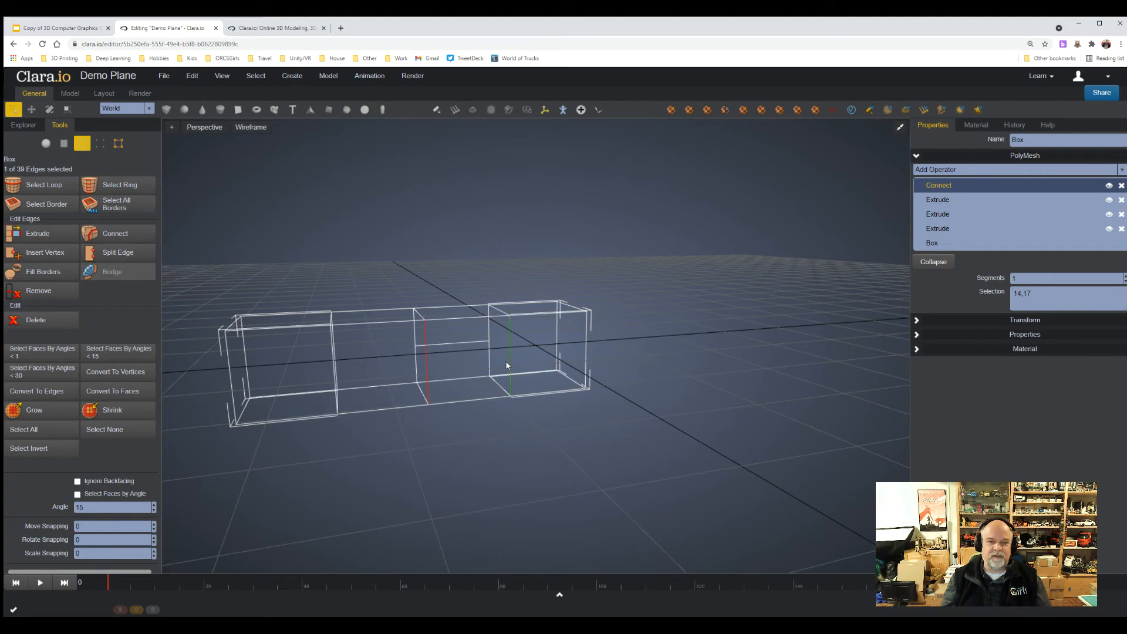
click(125, 234)
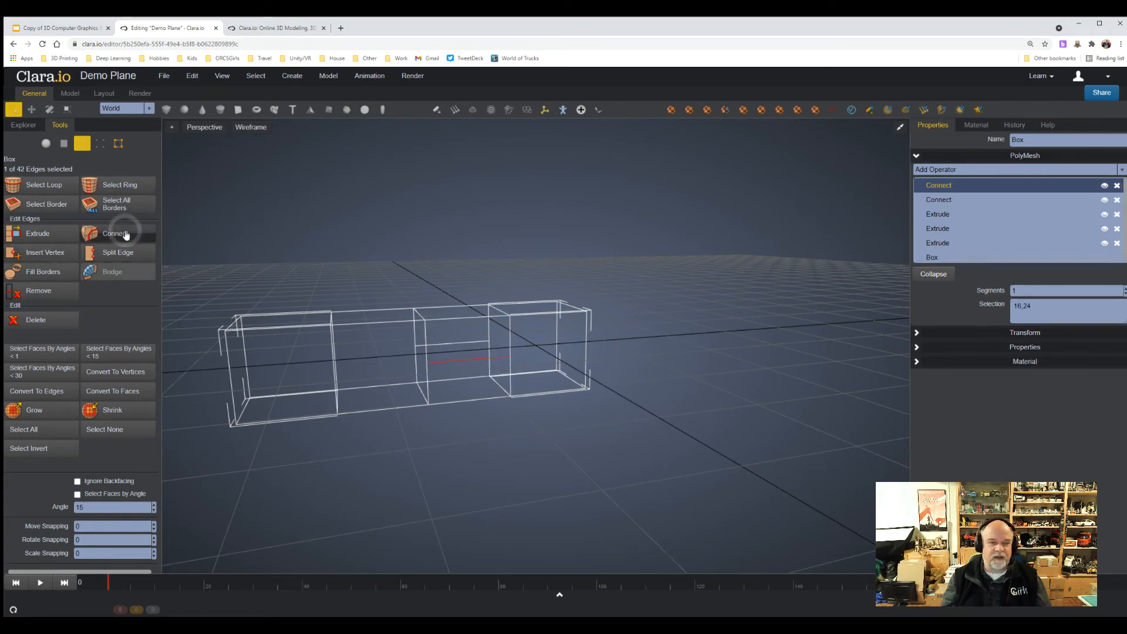
click(555, 450)
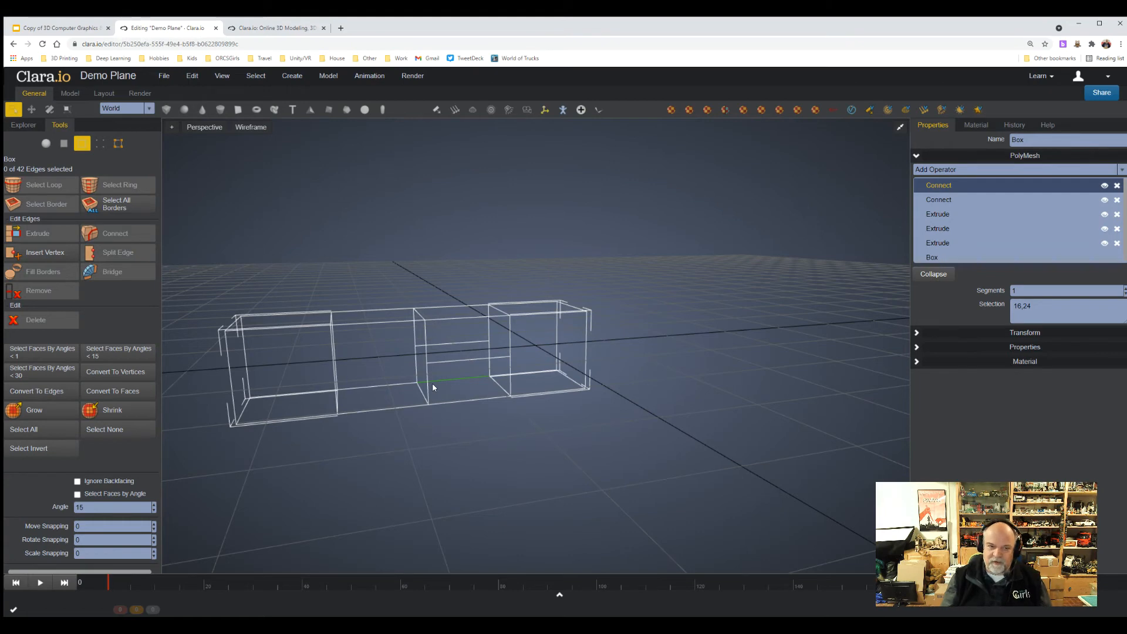
In face selection, select the lower half of the second segment's split side face and extrude it with a length of 1.
click(64, 143)
click(389, 351)
click(468, 380)
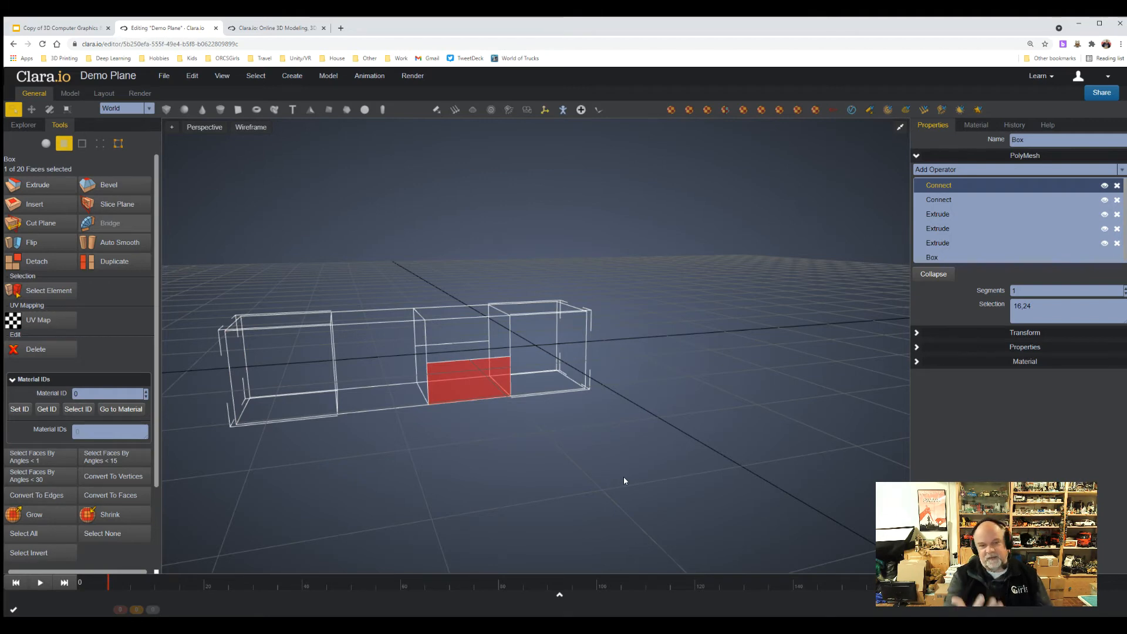
click(37, 185)
click(1015, 291)
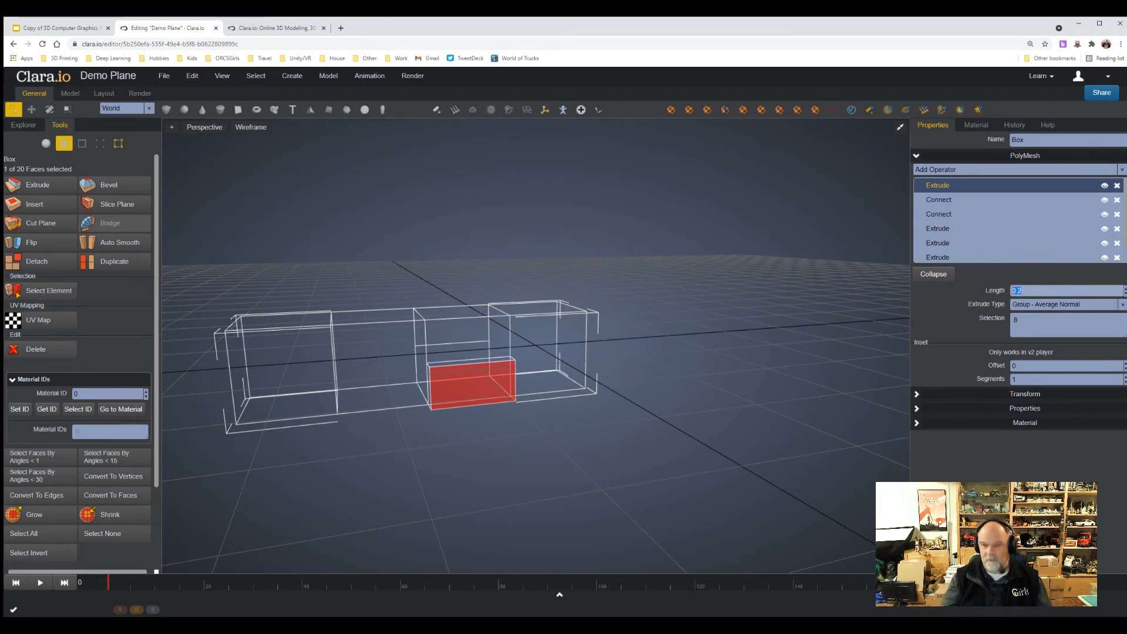
text(1.0)
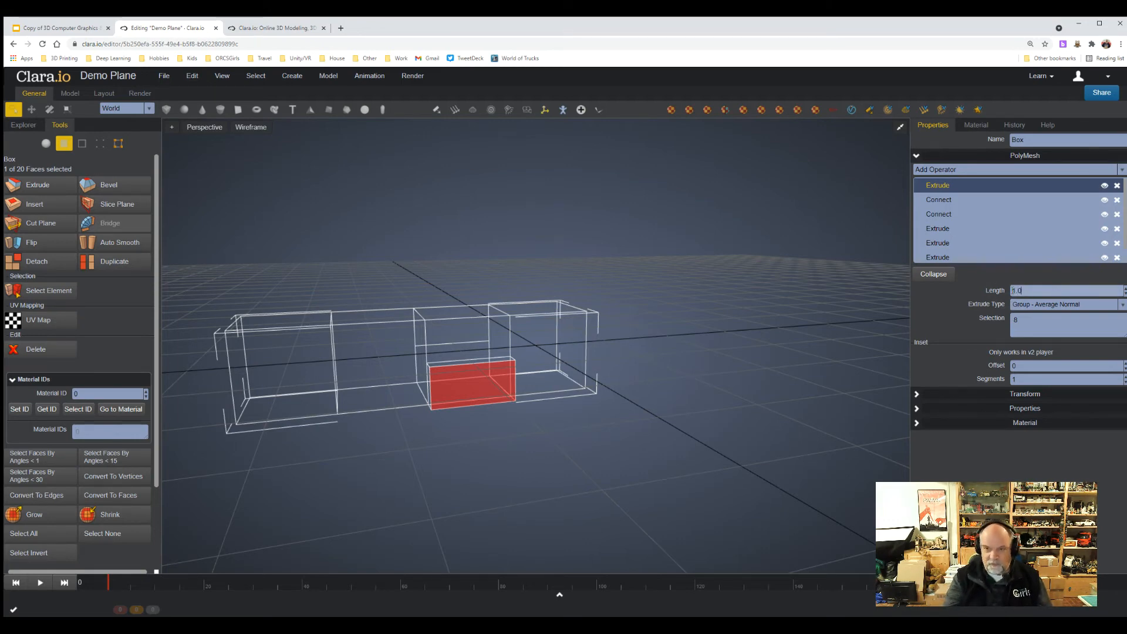
key(Return)
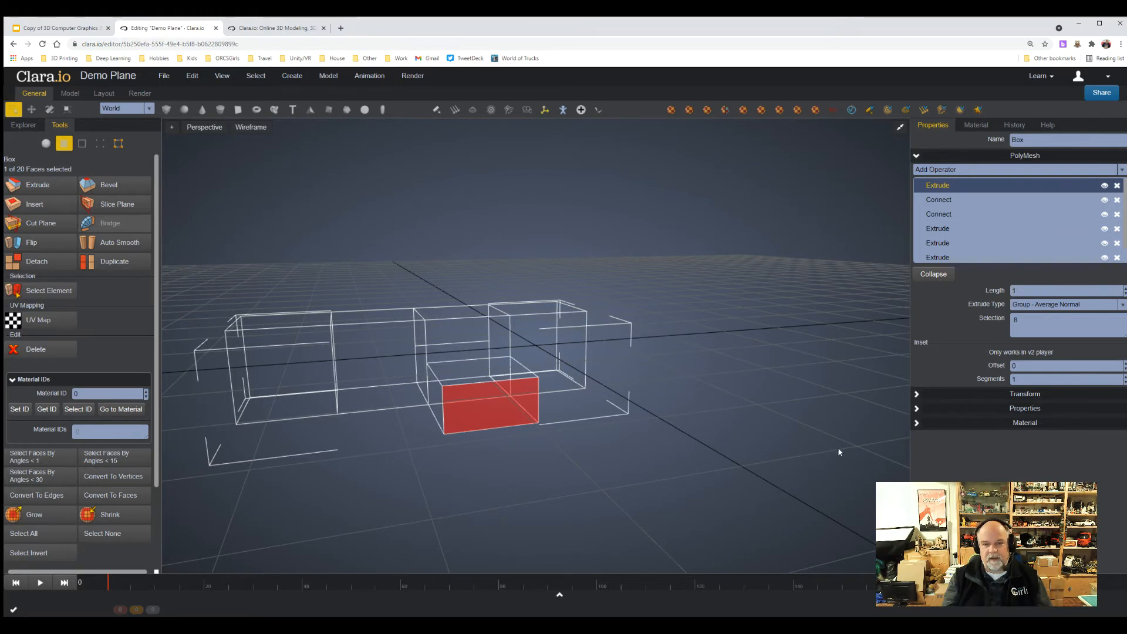
Select the lower half face on the opposite side of the second segment and extrude it with a length of 1.
scroll(837, 448, up, 2)
right_drag(822, 452, 681, 438)
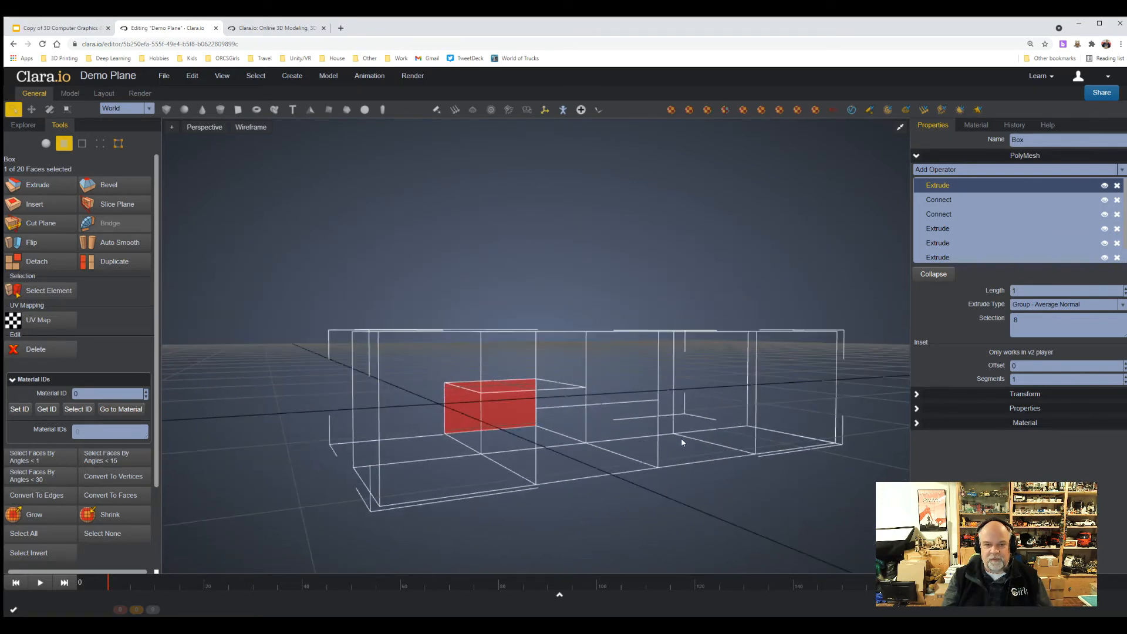
scroll(681, 438, down, 2)
click(571, 421)
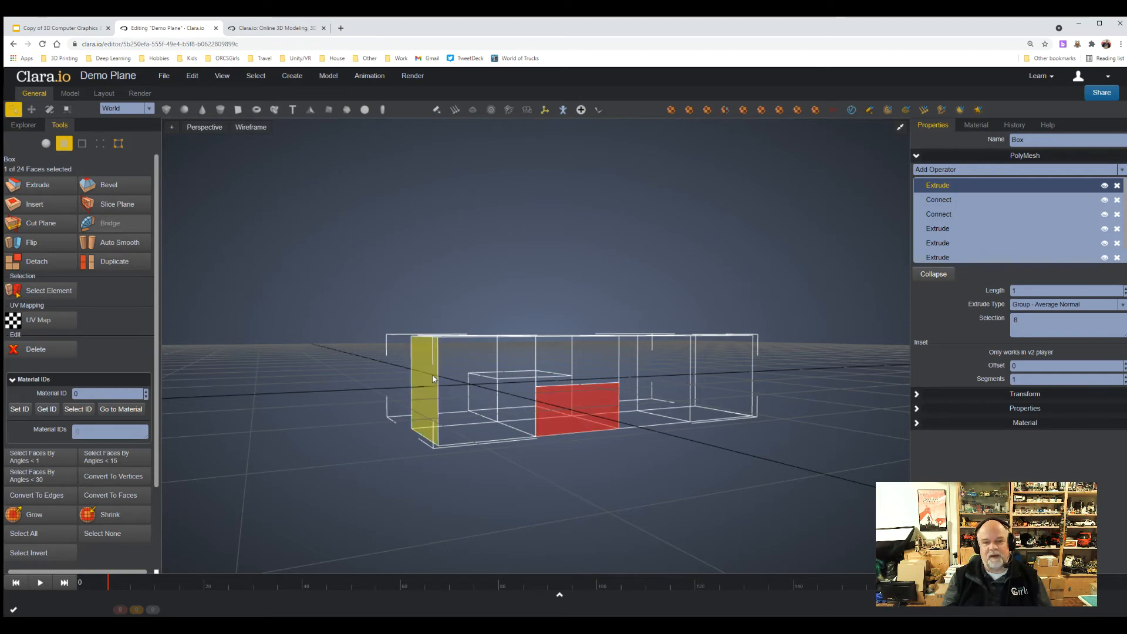
click(29, 186)
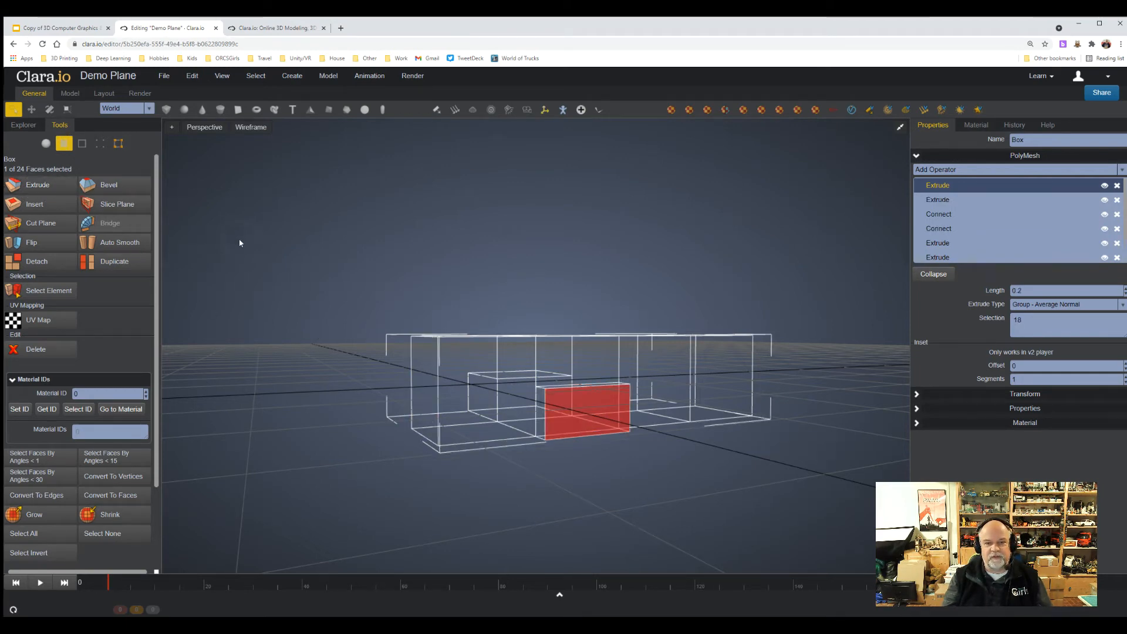
double_click(1021, 288)
text(1)
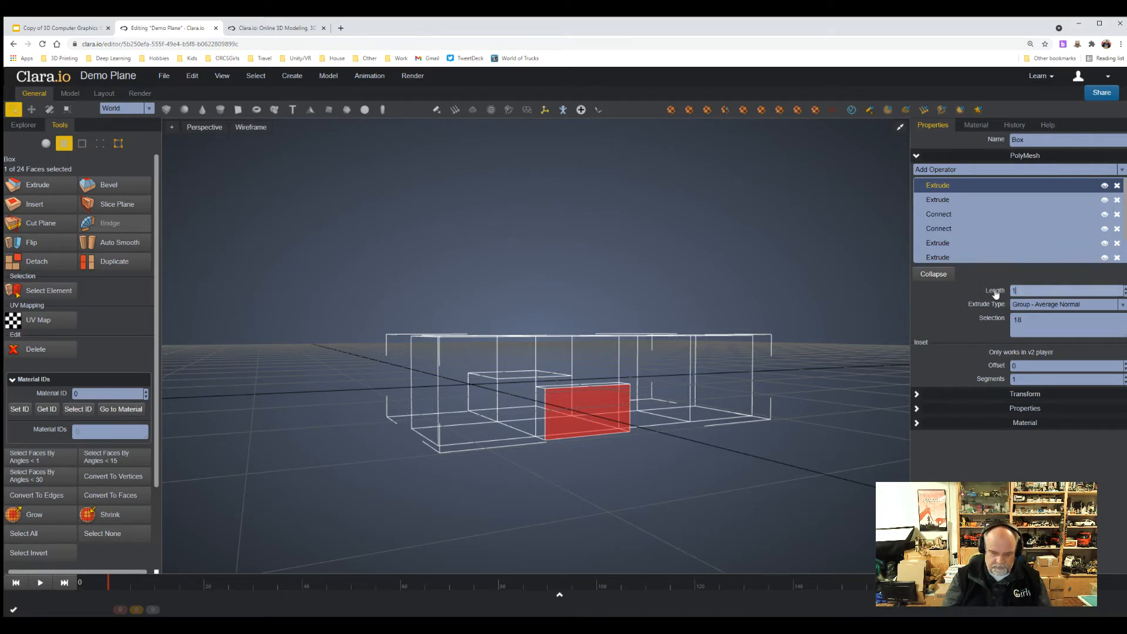
key(Return)
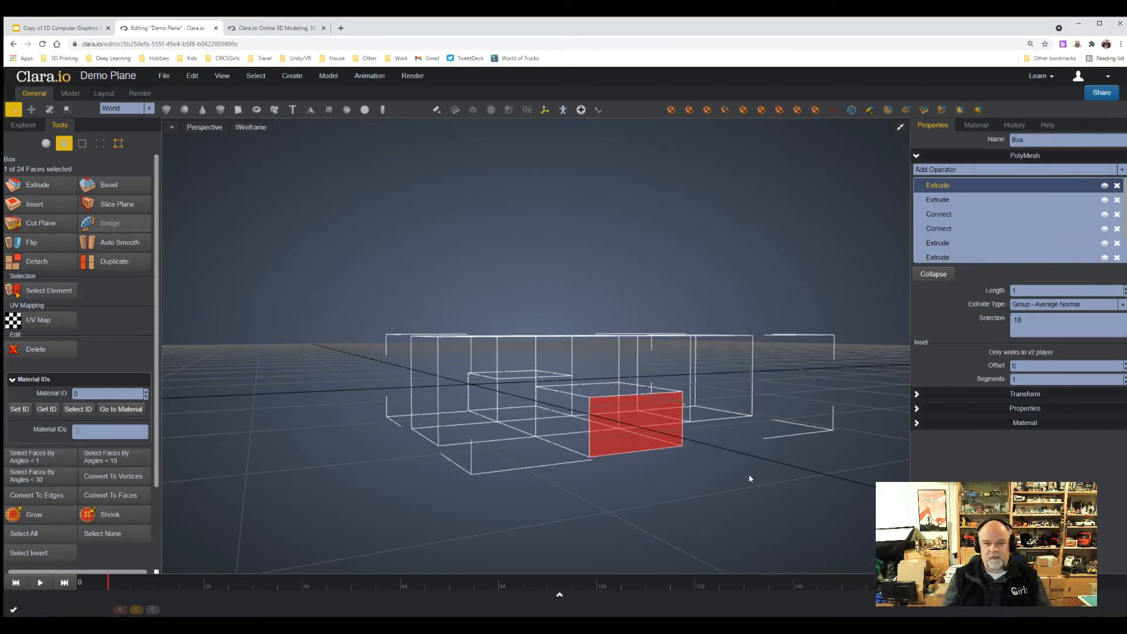
Select the top face of the body's last segment and extrude it upward with a length of 1 as the tail.
middle_drag(748, 473, 733, 513)
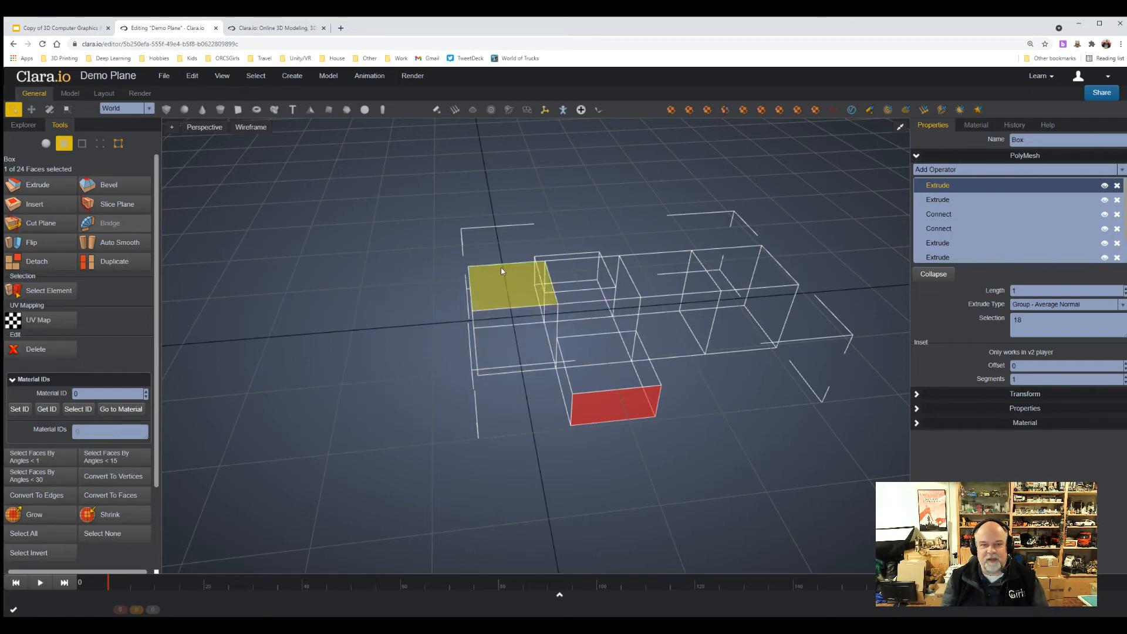
click(737, 274)
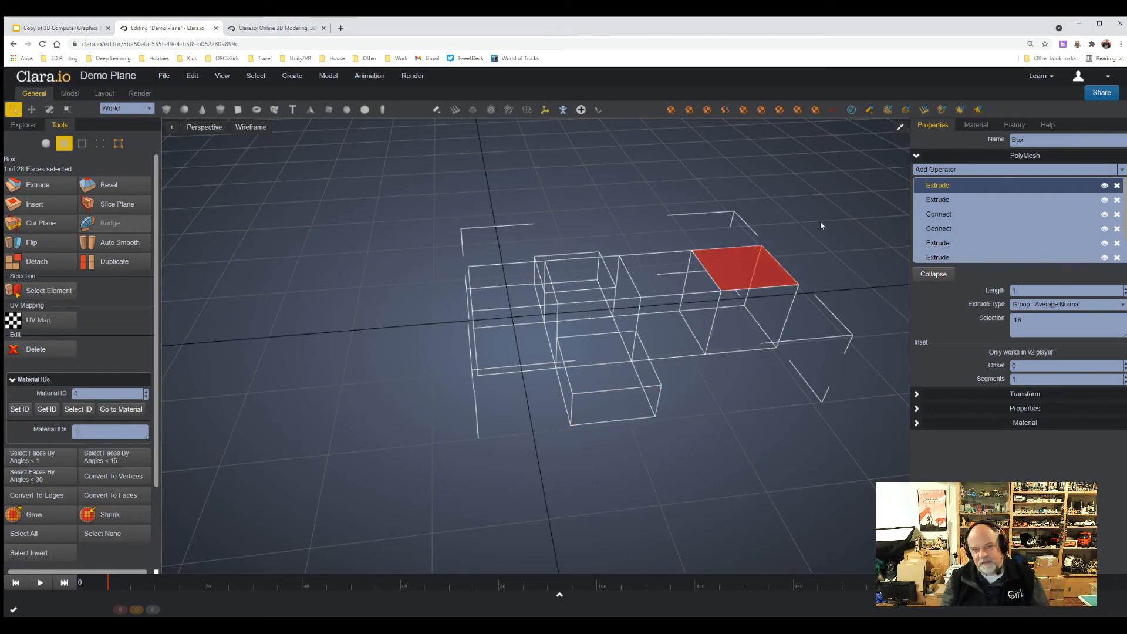
click(35, 186)
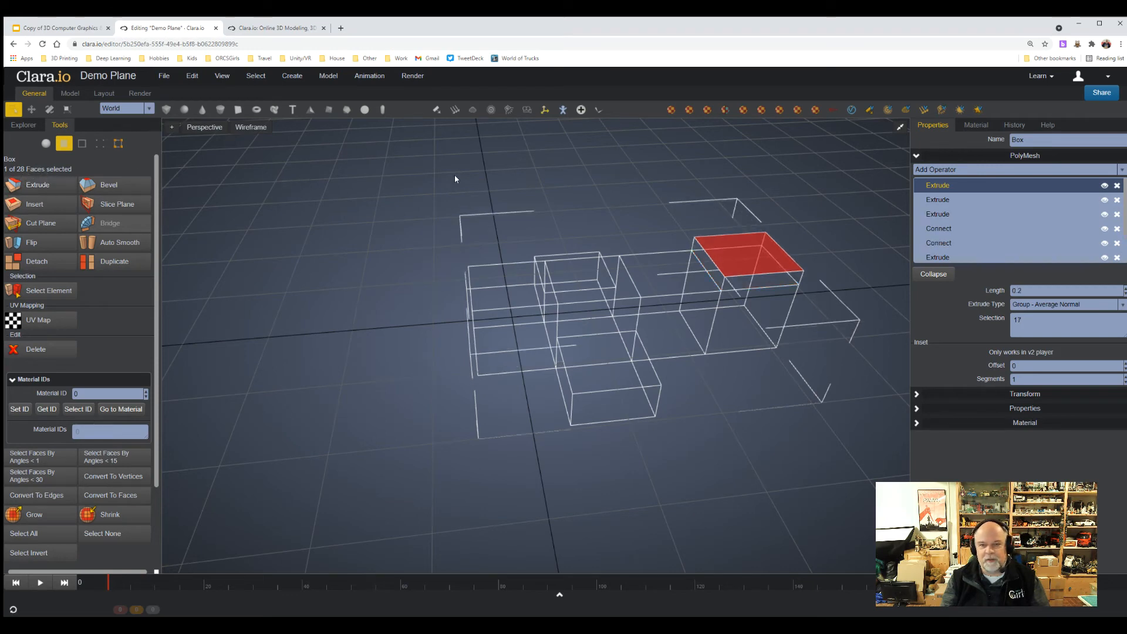
click(985, 296)
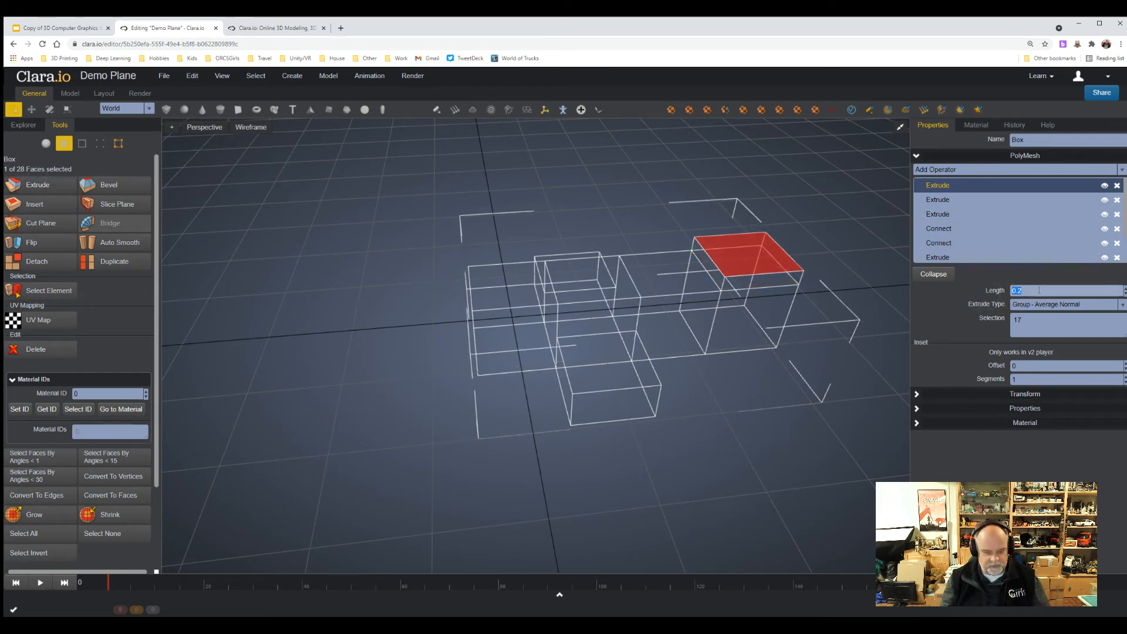
text(1)
key(Return)
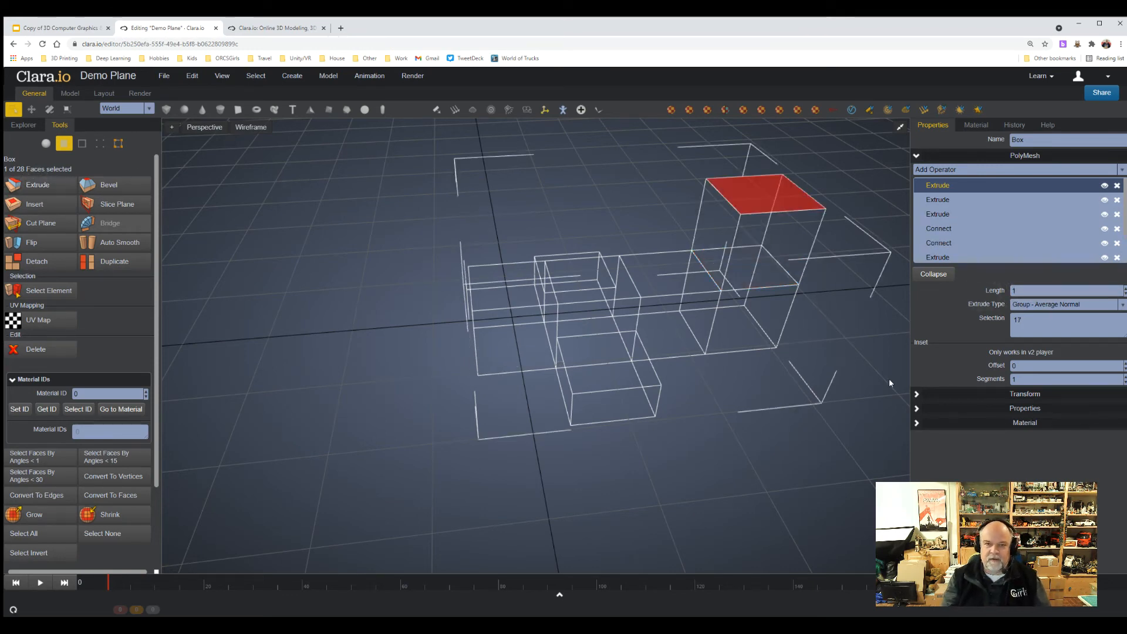
Examine the plane body in Realistic display and return the viewport to Wireframe.
mouse_move(757, 420)
right_down()
mouse_move(758, 397)
mouse_move(755, 420)
mouse_move(685, 407)
mouse_move(787, 415)
mouse_move(749, 418)
right_up()
scroll(755, 400, down, 3)
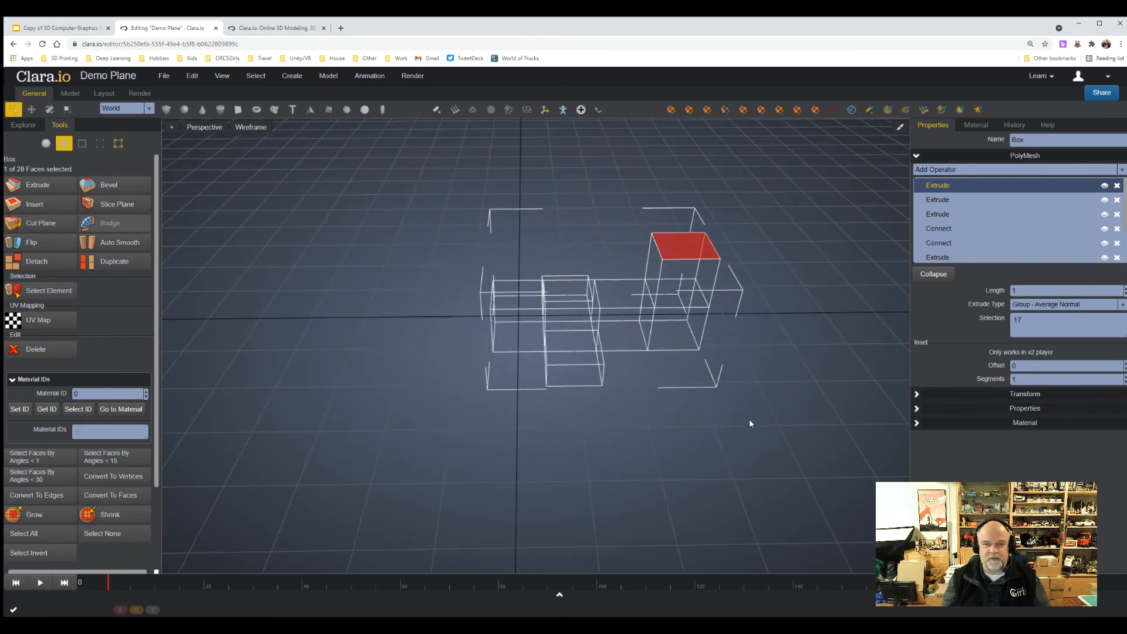
click(250, 127)
click(258, 143)
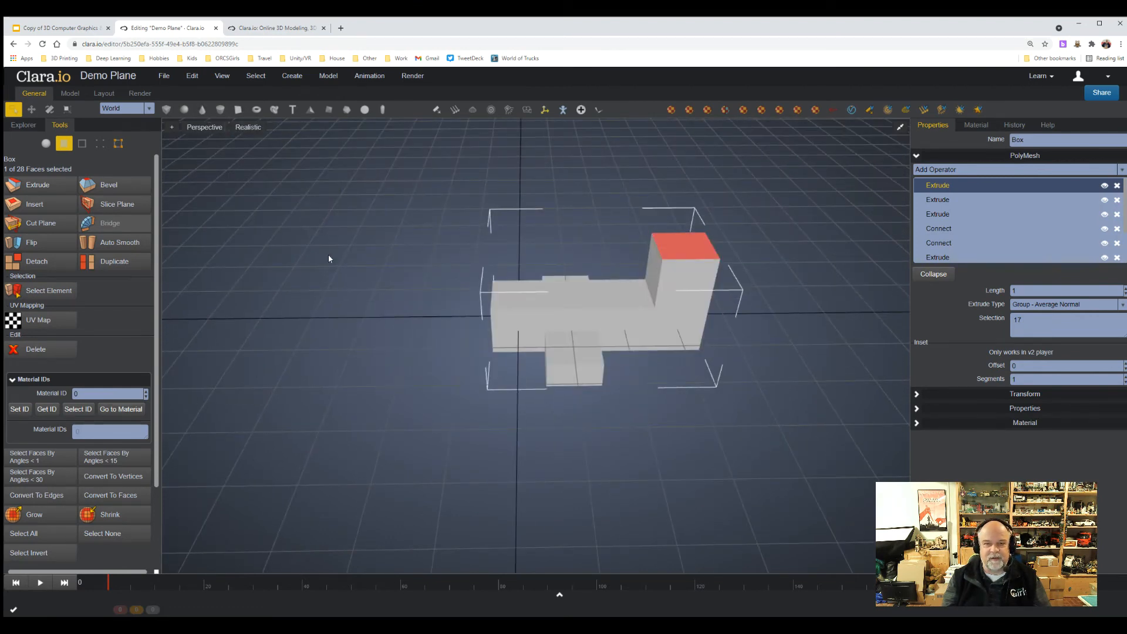
mouse_move(329, 258)
right_down()
mouse_move(452, 239)
mouse_move(323, 243)
right_up()
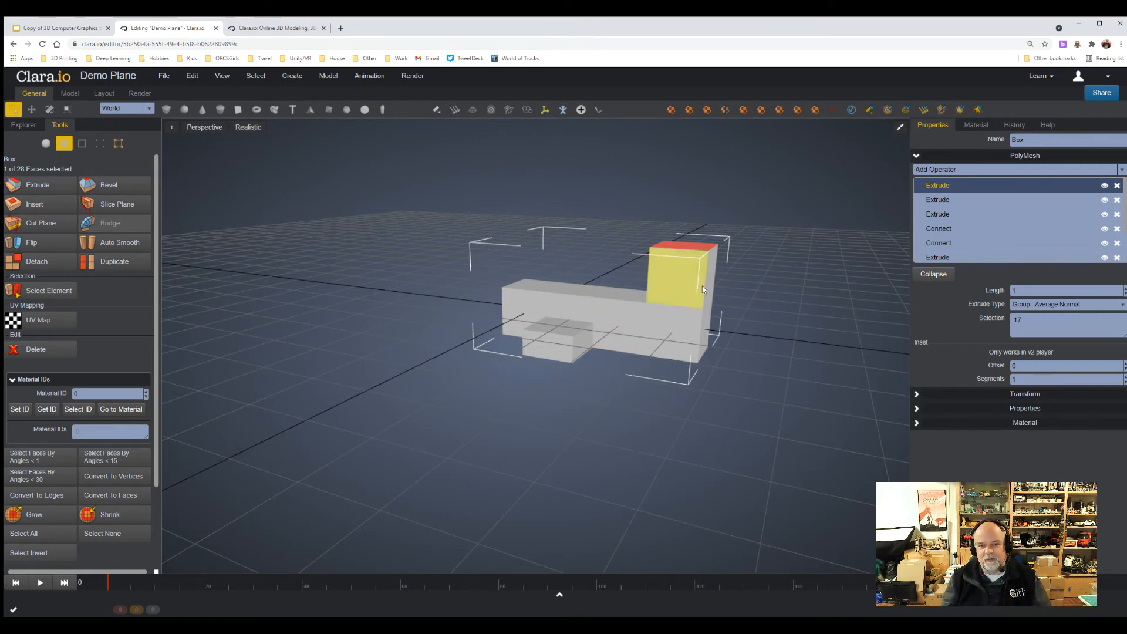
click(248, 129)
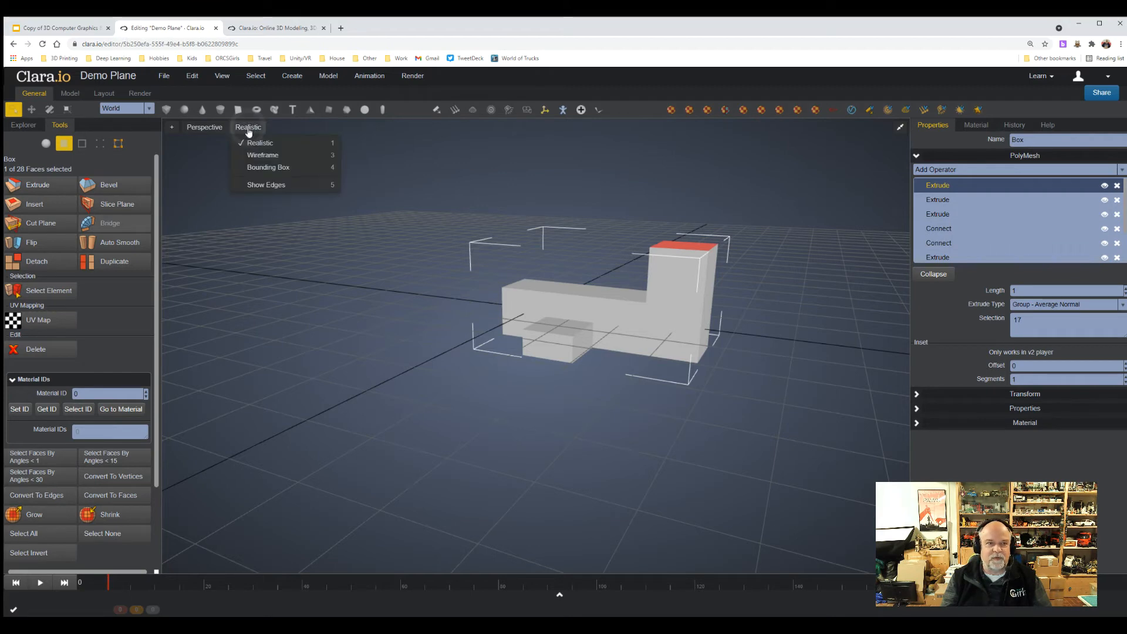
click(252, 151)
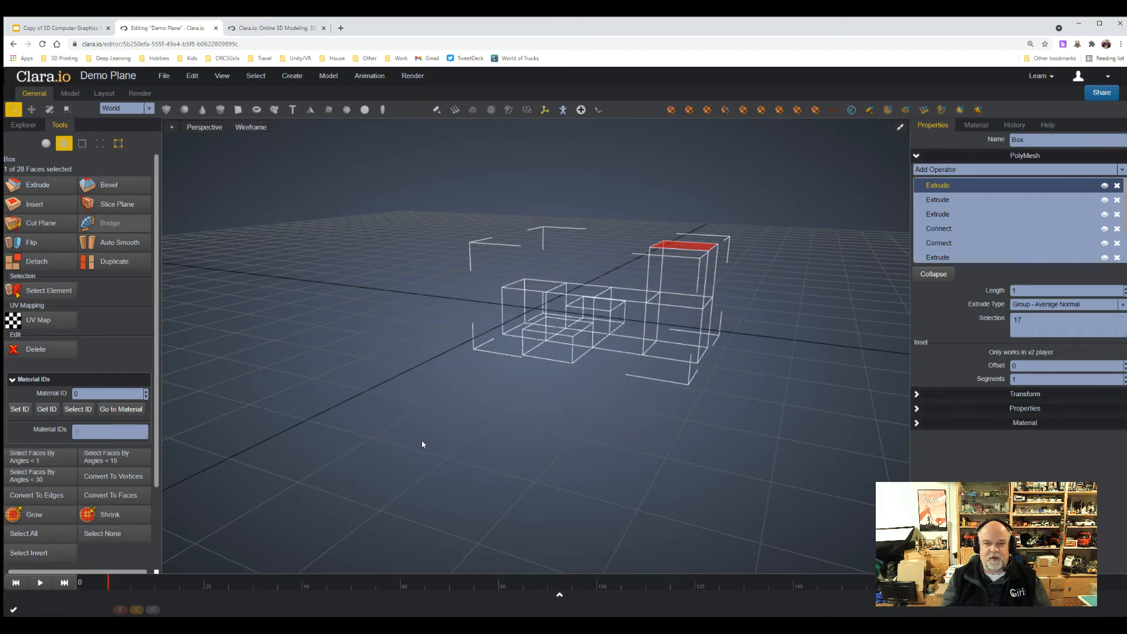
In edge selection, move the lower outer edge of the wing on the positive Z side outward about 0.84 along Z, and clear the selection.
right_drag(422, 441, 468, 445)
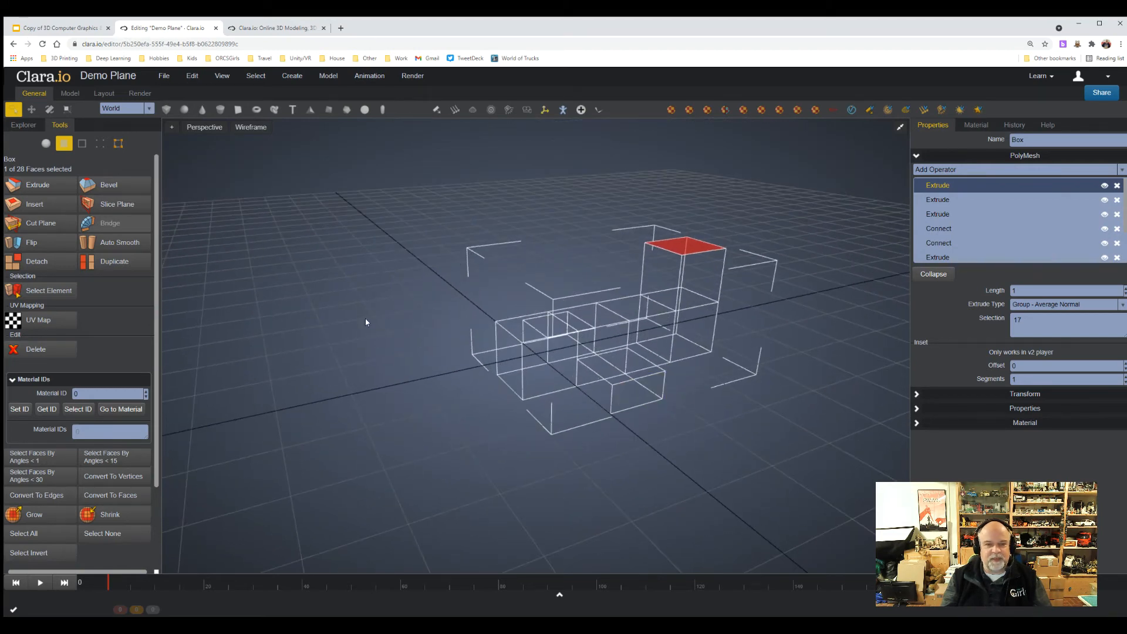
click(83, 144)
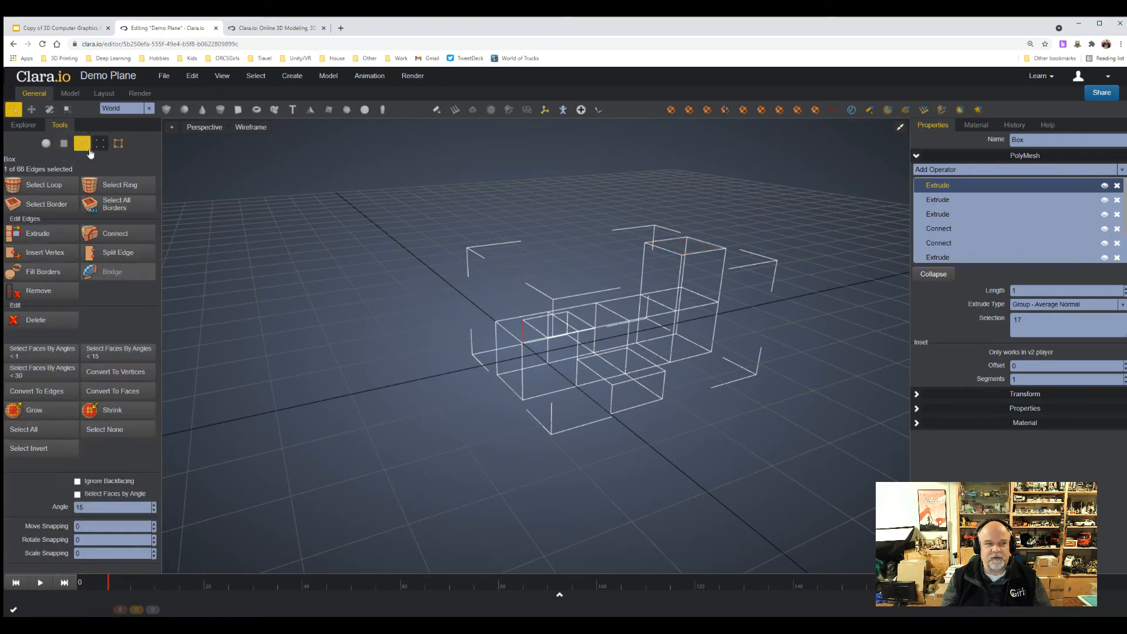
click(635, 407)
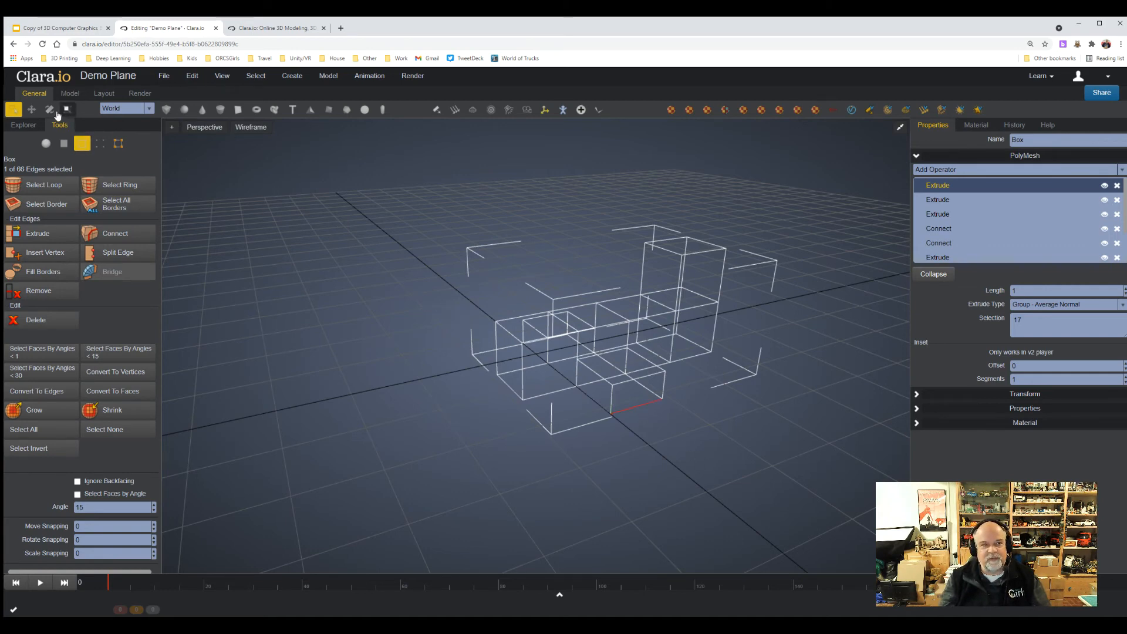
key(w)
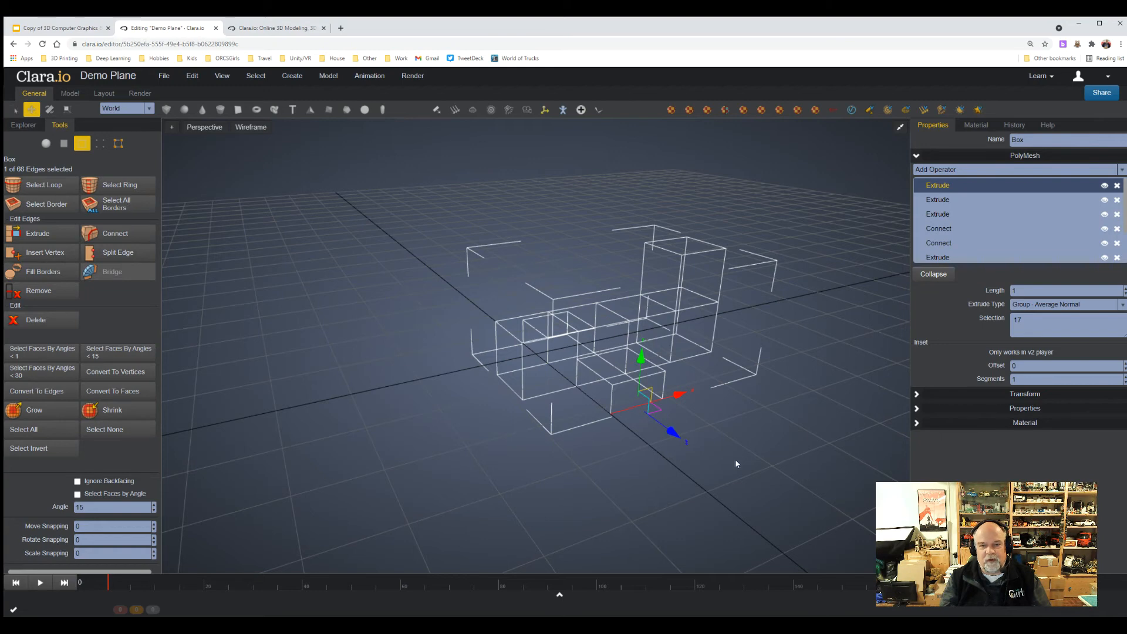
drag(672, 433, 692, 451)
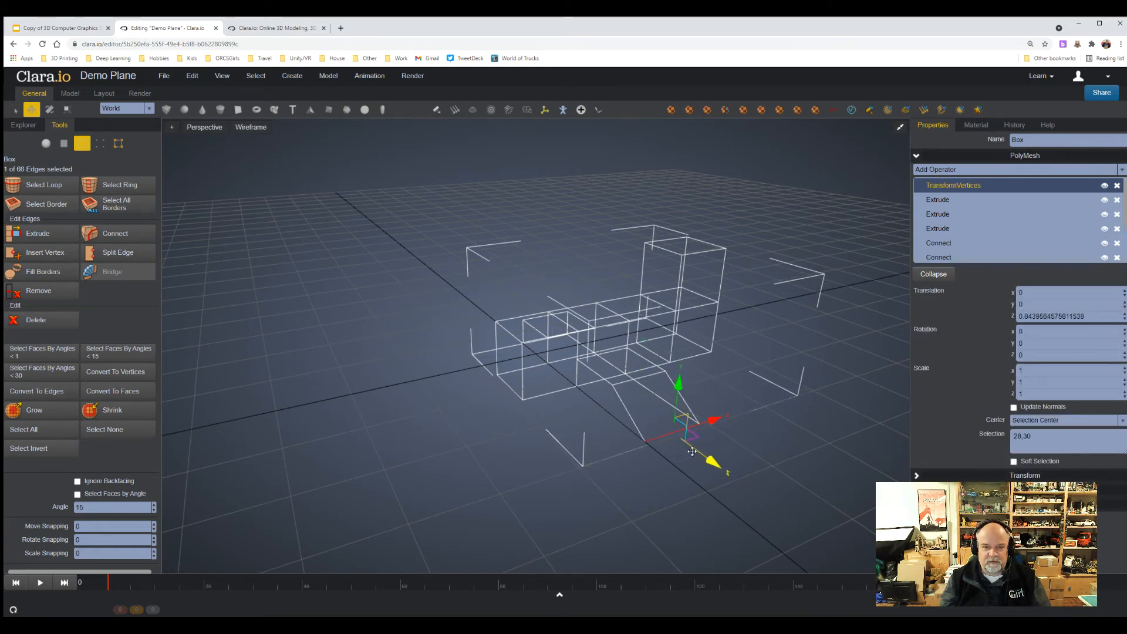
click(708, 527)
middle_drag(709, 527, 867, 518)
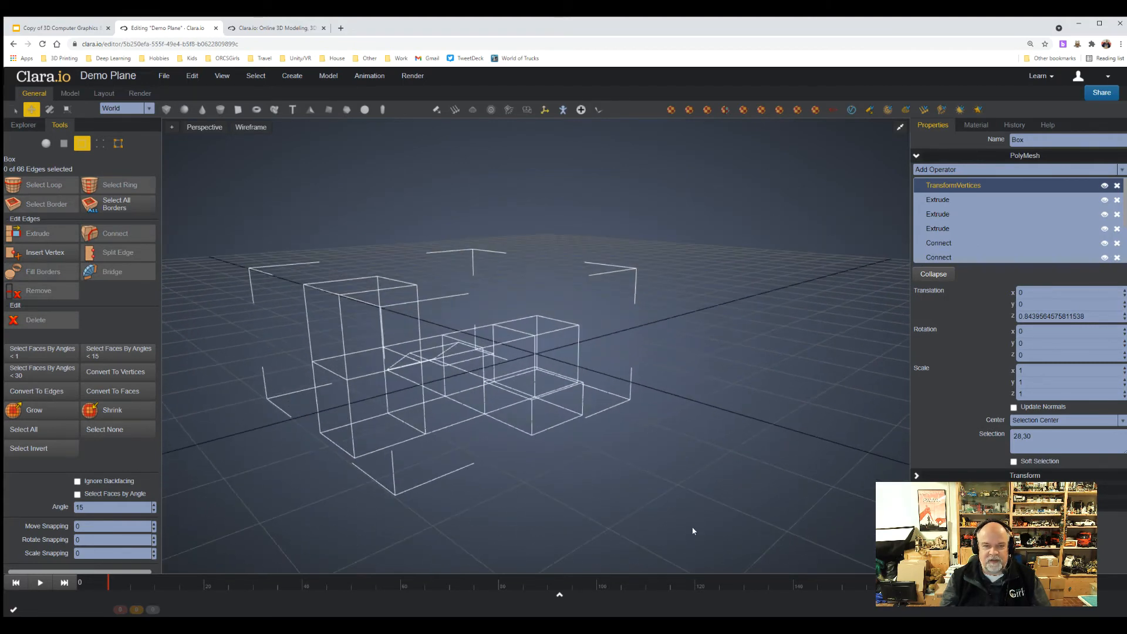
Move the lower outer edge of the wing on the negative Z side outward about 1.04 along negative Z.
middle_drag(692, 530, 707, 528)
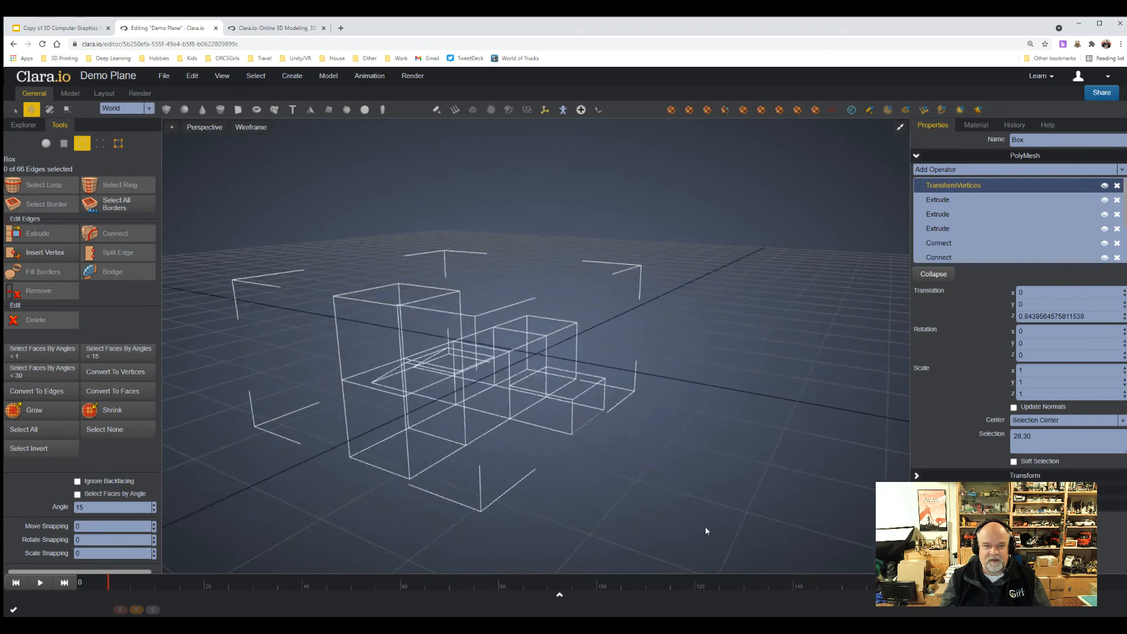
click(583, 421)
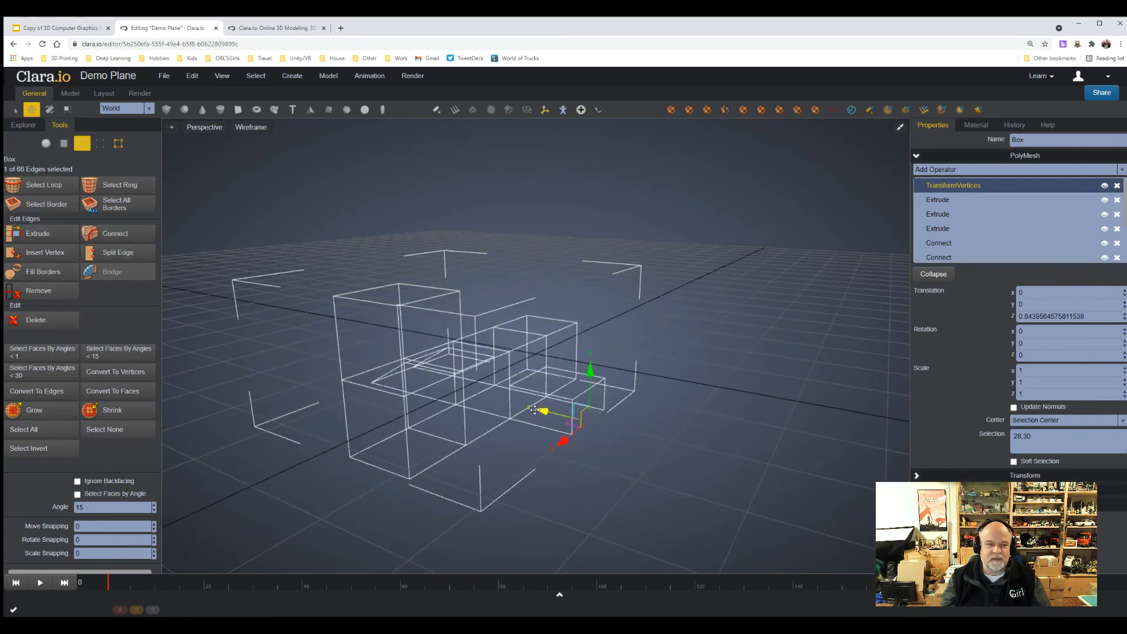
drag(535, 409, 576, 420)
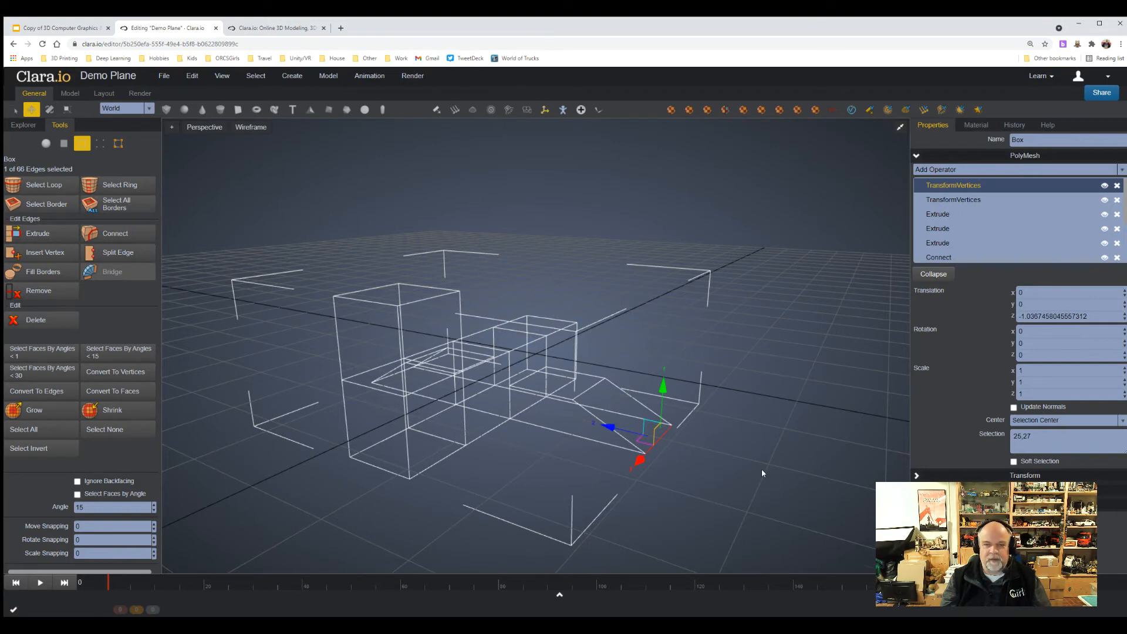
right_drag(762, 470, 740, 483)
scroll(674, 490, down, 5)
scroll(740, 483, up, 3)
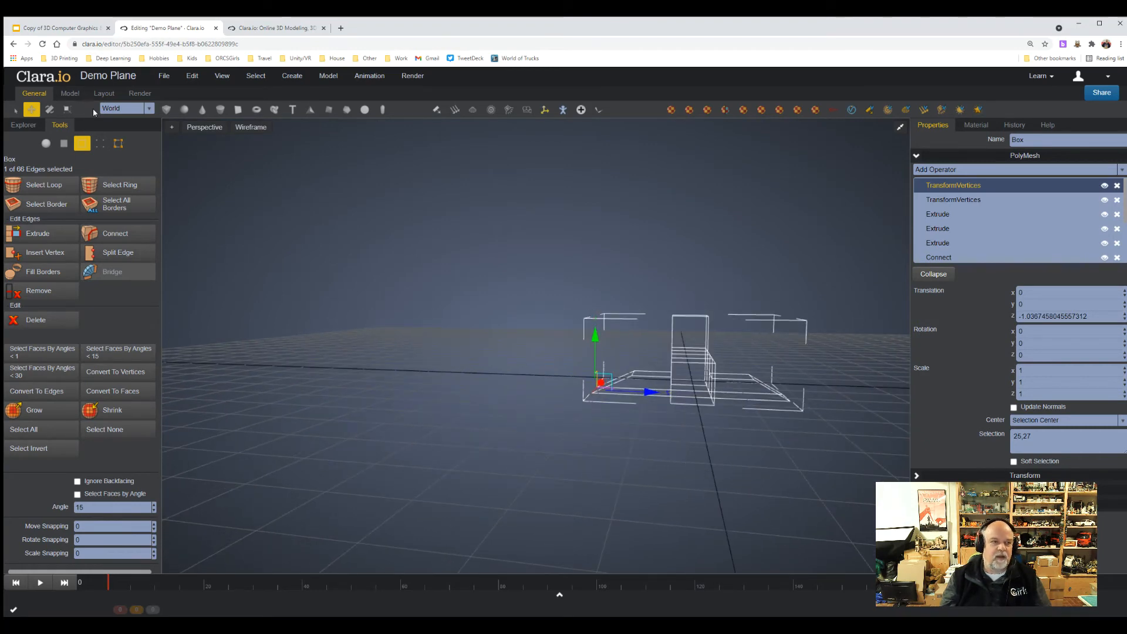
Frame the whole plane, examine the sloped end face of one wing up close, and return to the whole object.
click(46, 144)
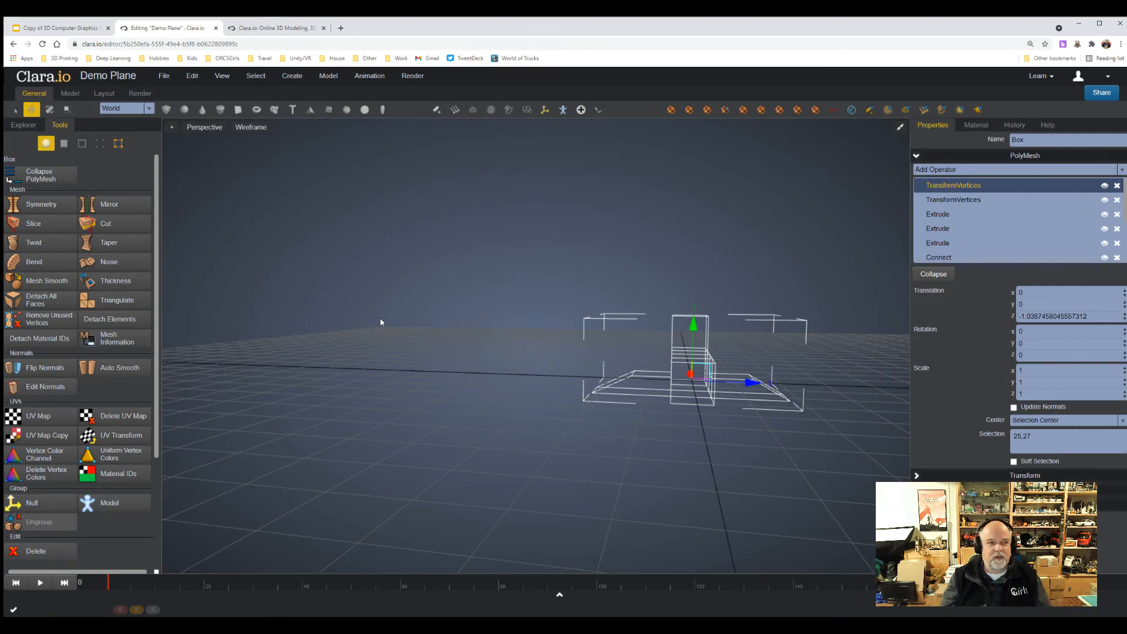
key(f)
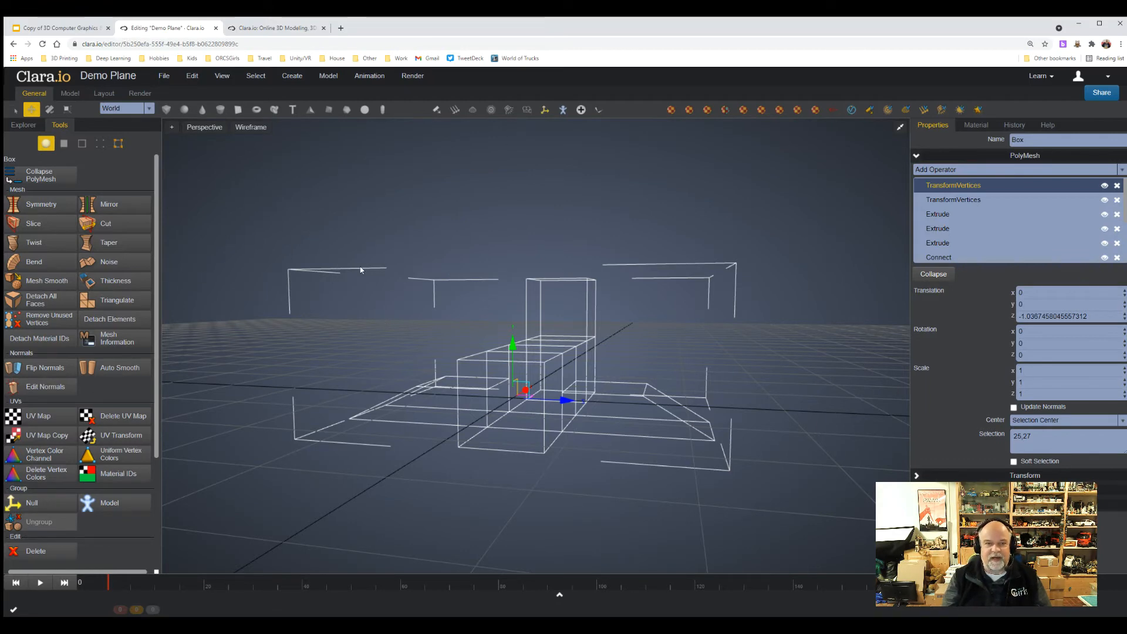
click(64, 143)
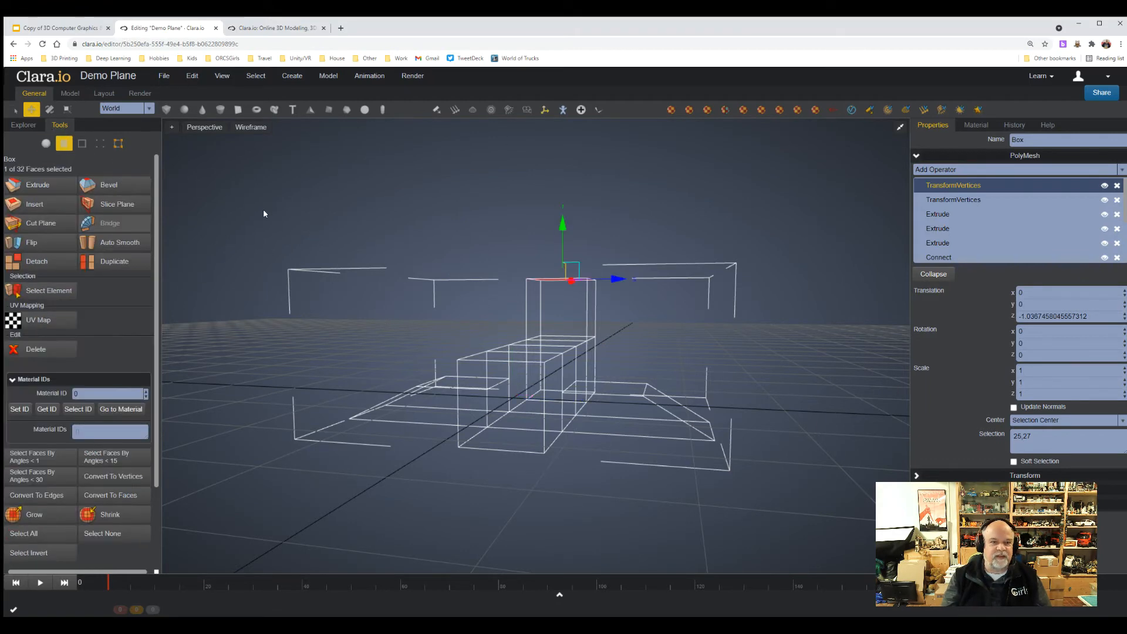
click(546, 371)
click(683, 417)
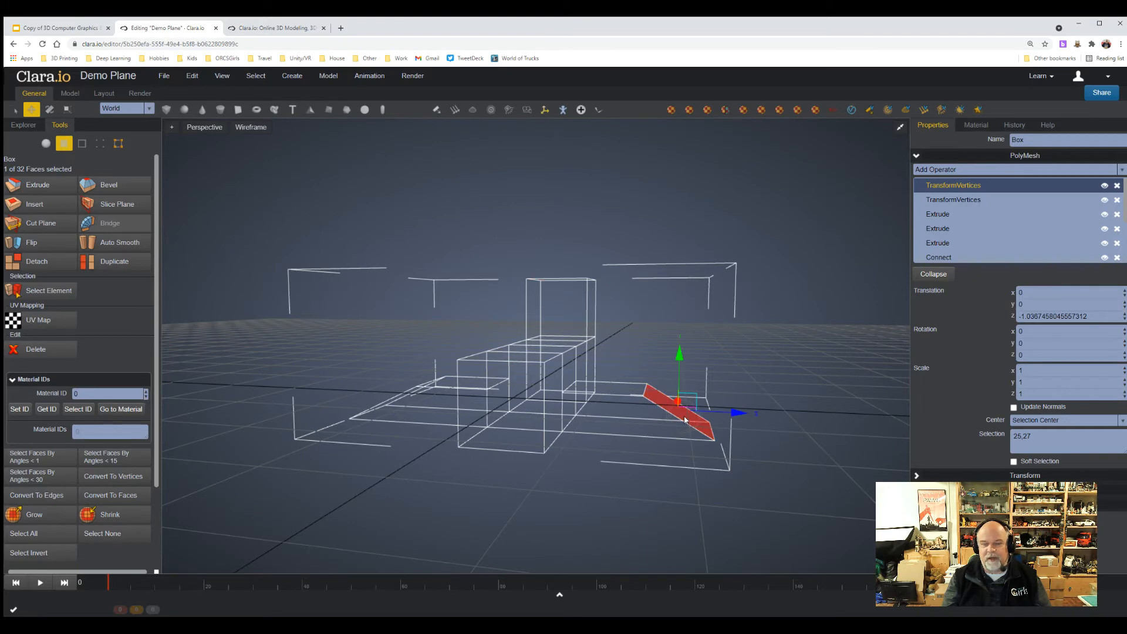
key(f)
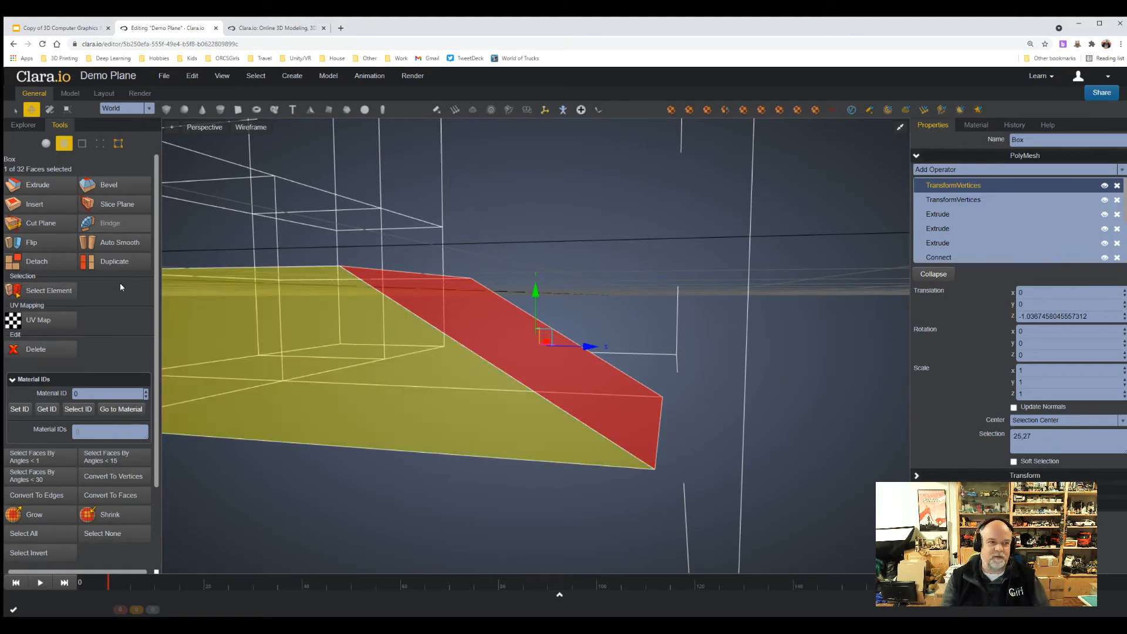
click(46, 143)
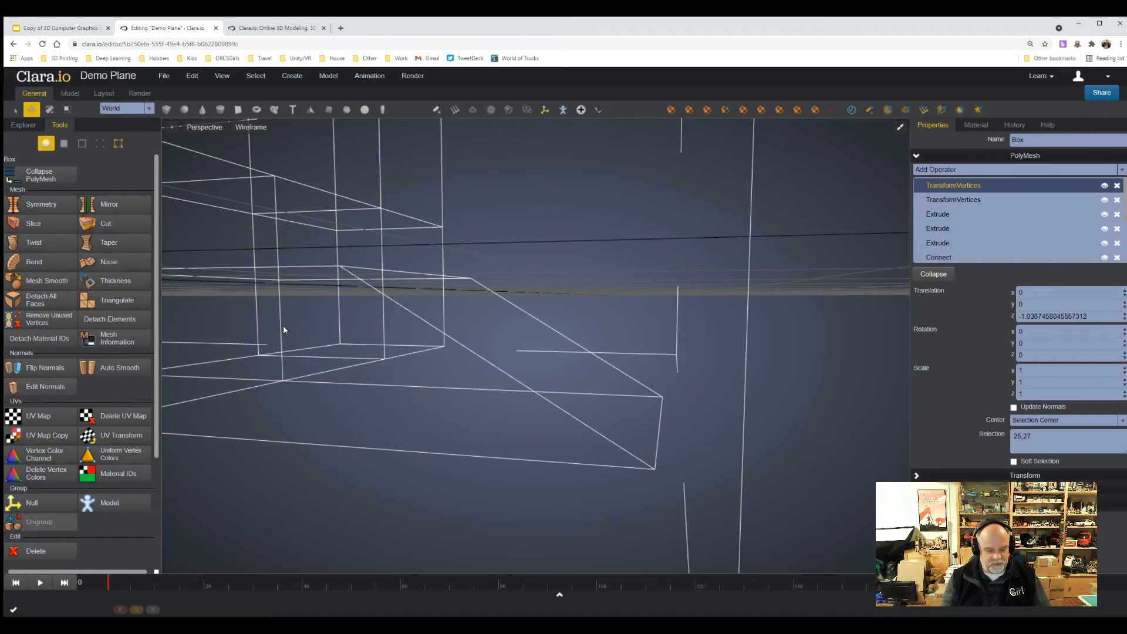
key(f)
right_drag(607, 509, 586, 529)
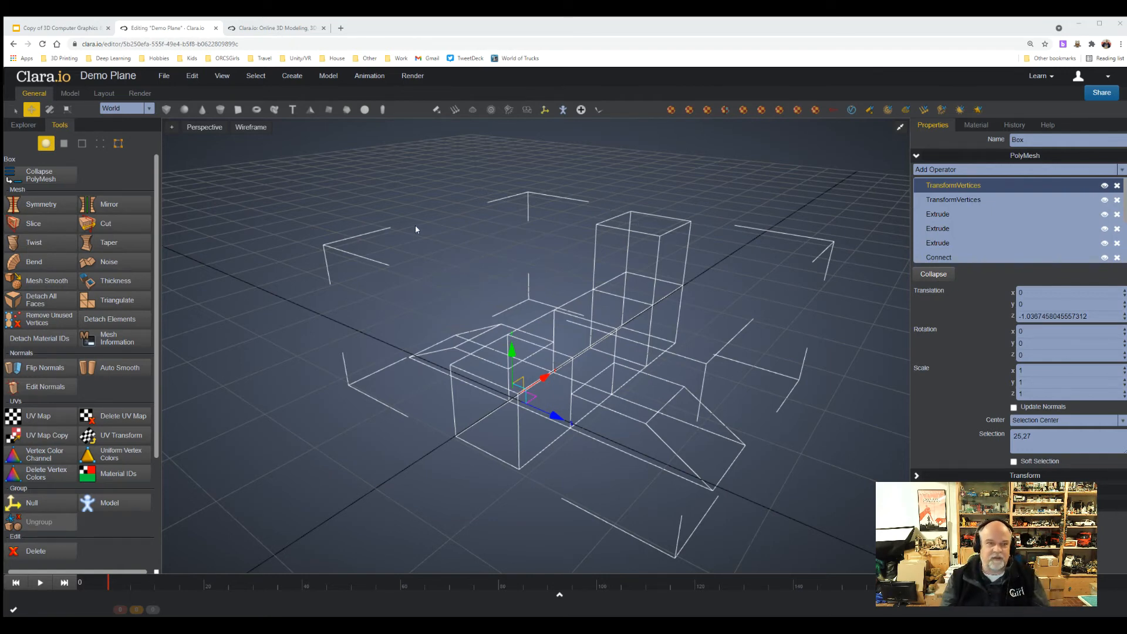
In edge selection, scale the tail's two long top edges together to about 0.2 along Z, and clear the selection.
click(76, 143)
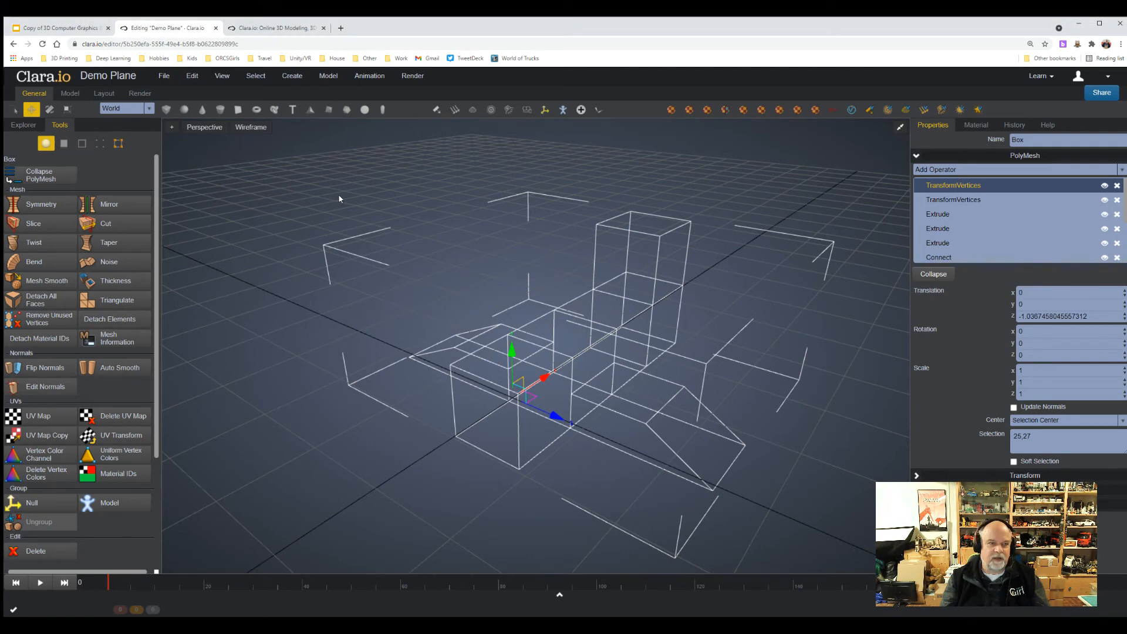
click(82, 143)
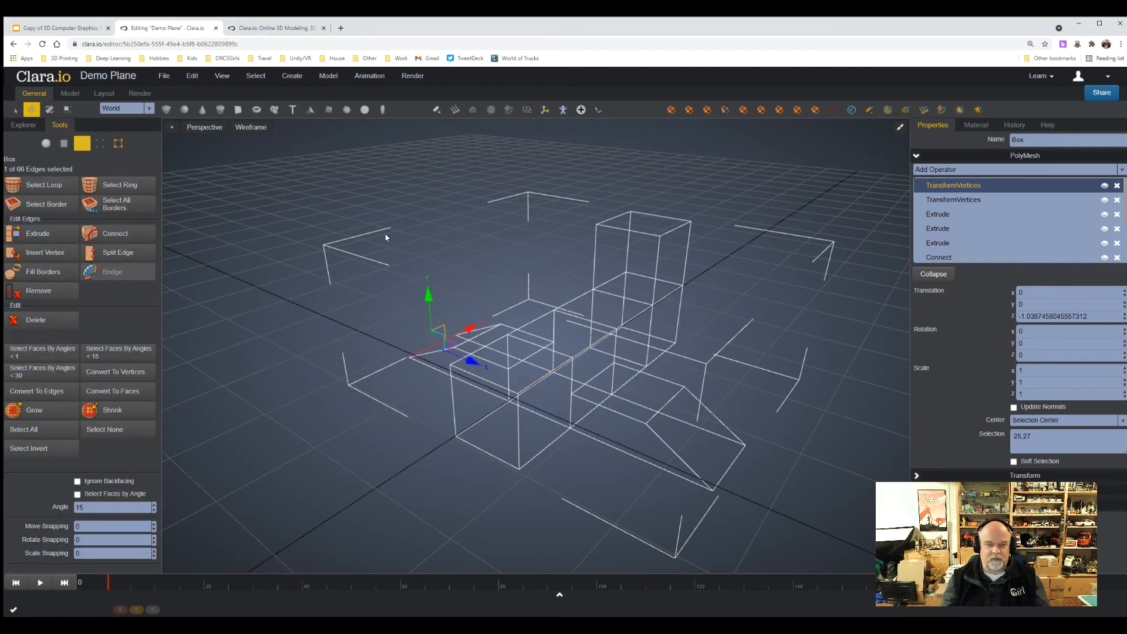
click(615, 213)
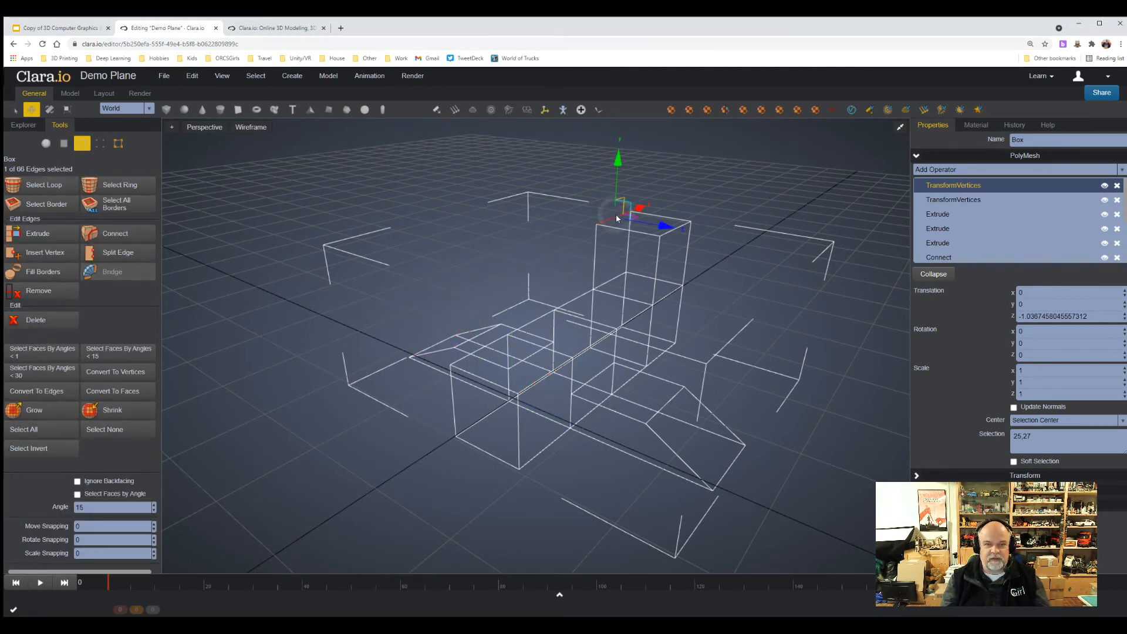
shift+click(666, 235)
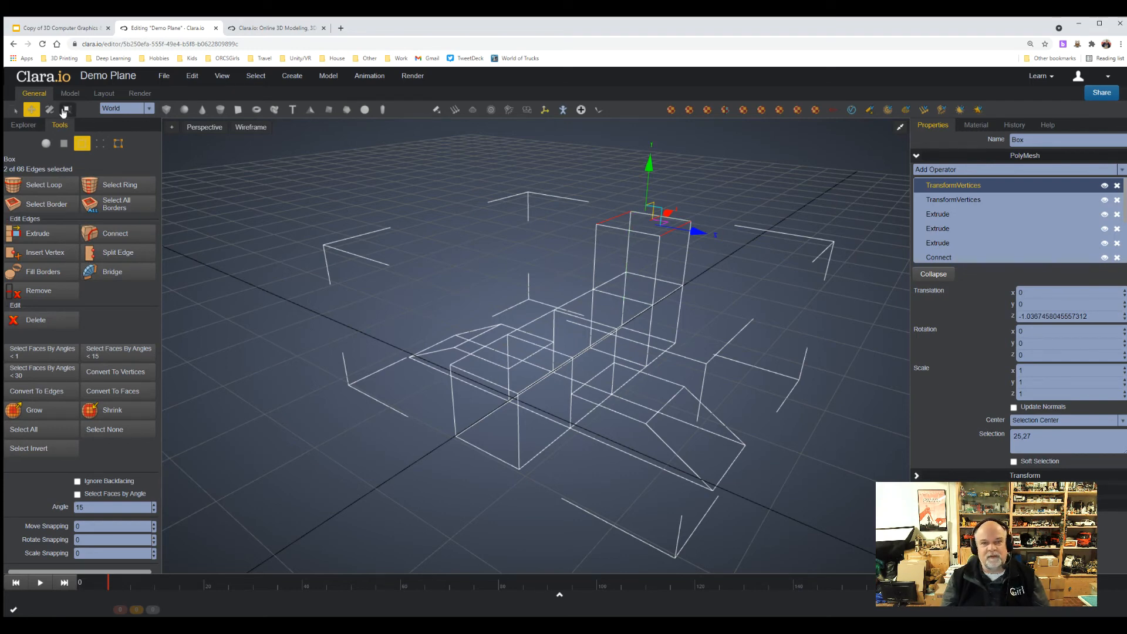
click(64, 110)
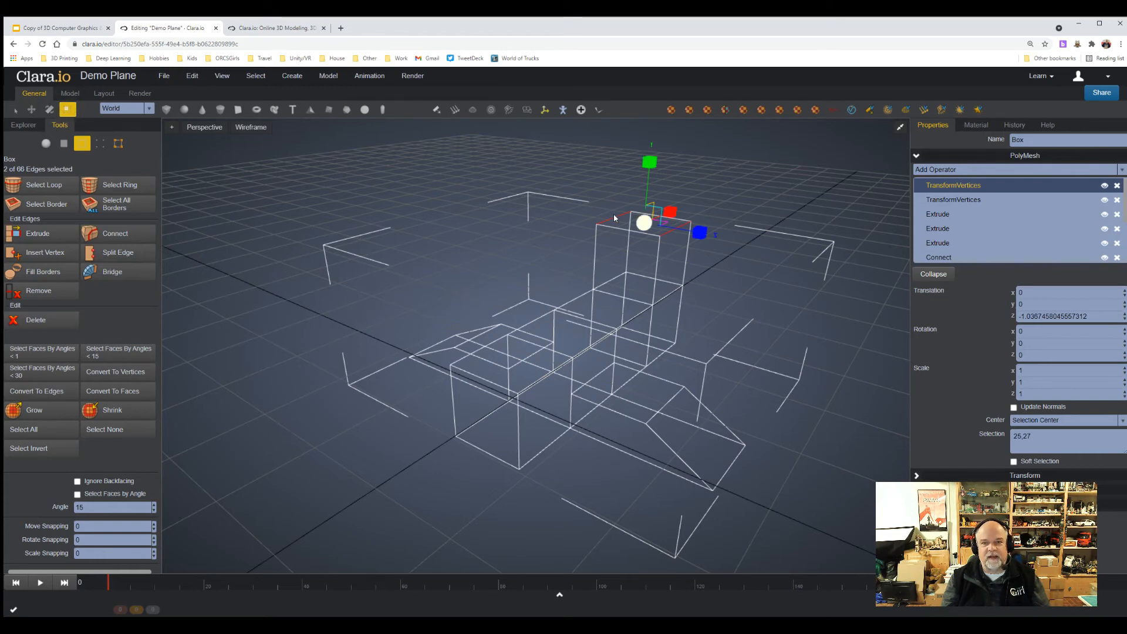
drag(698, 233, 651, 225)
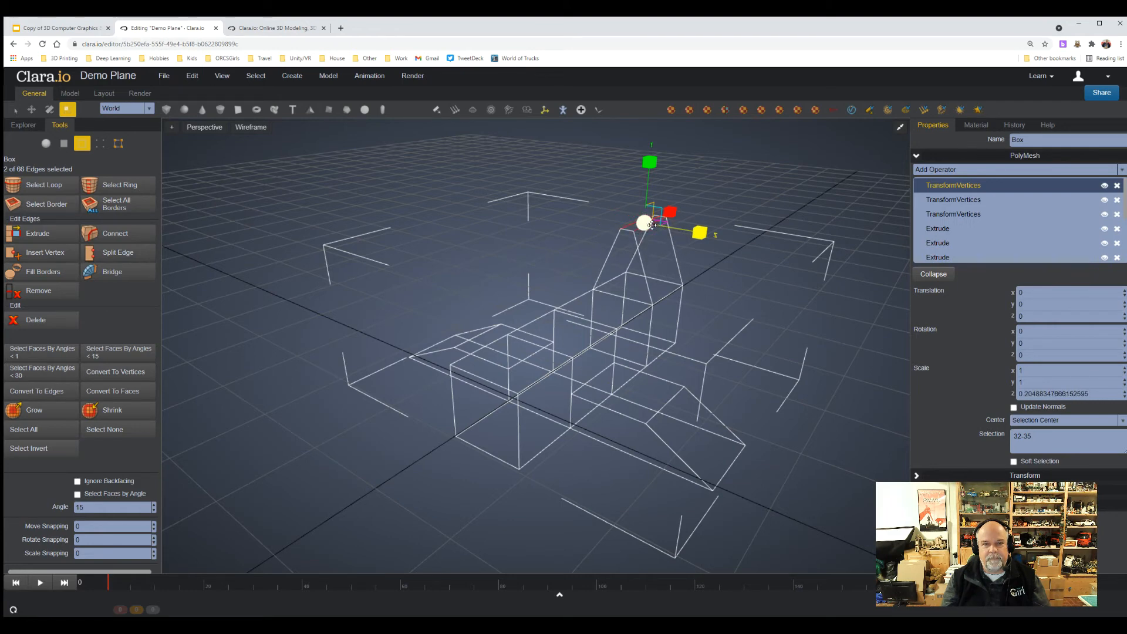
click(13, 109)
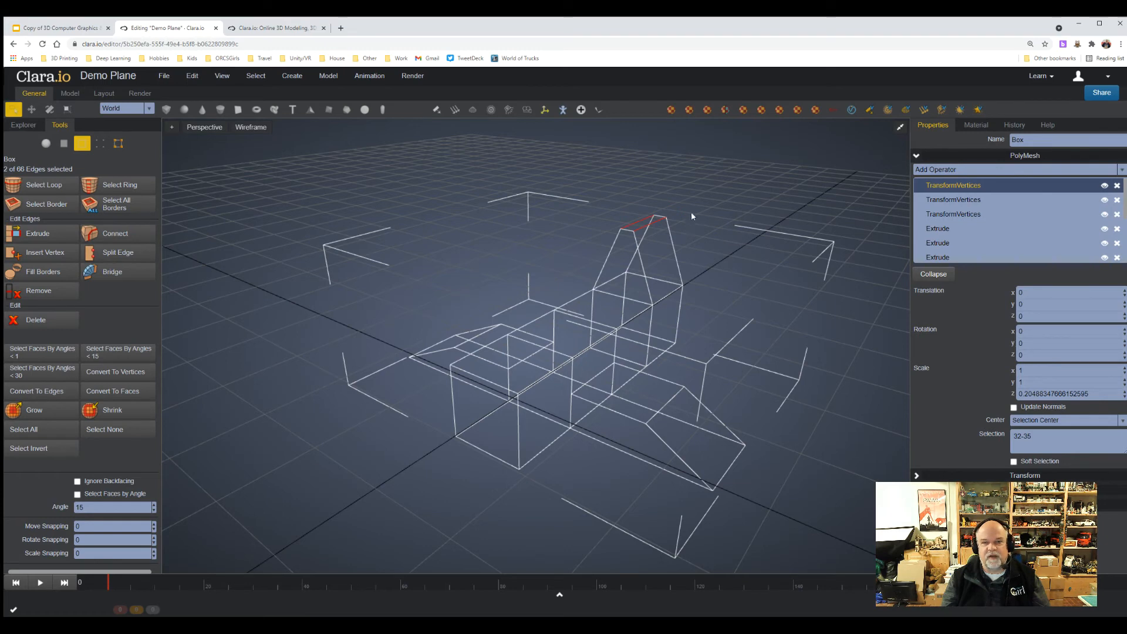
click(810, 182)
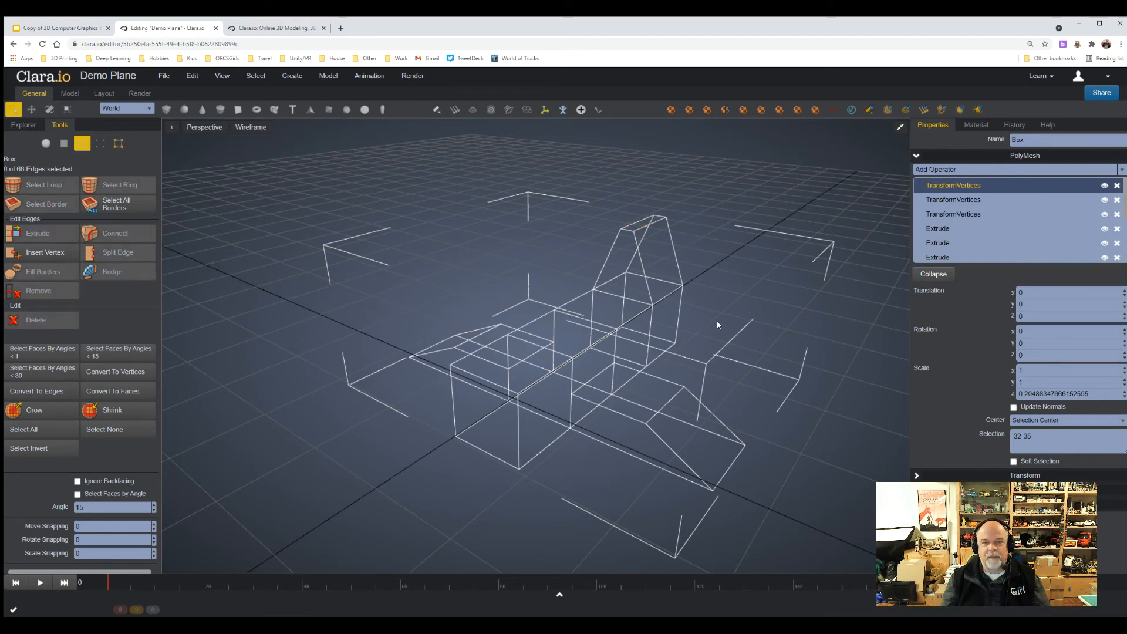
Move the short front edge of the tail's top backward about 0.5 along X, and clear the selection.
right_drag(717, 320, 703, 263)
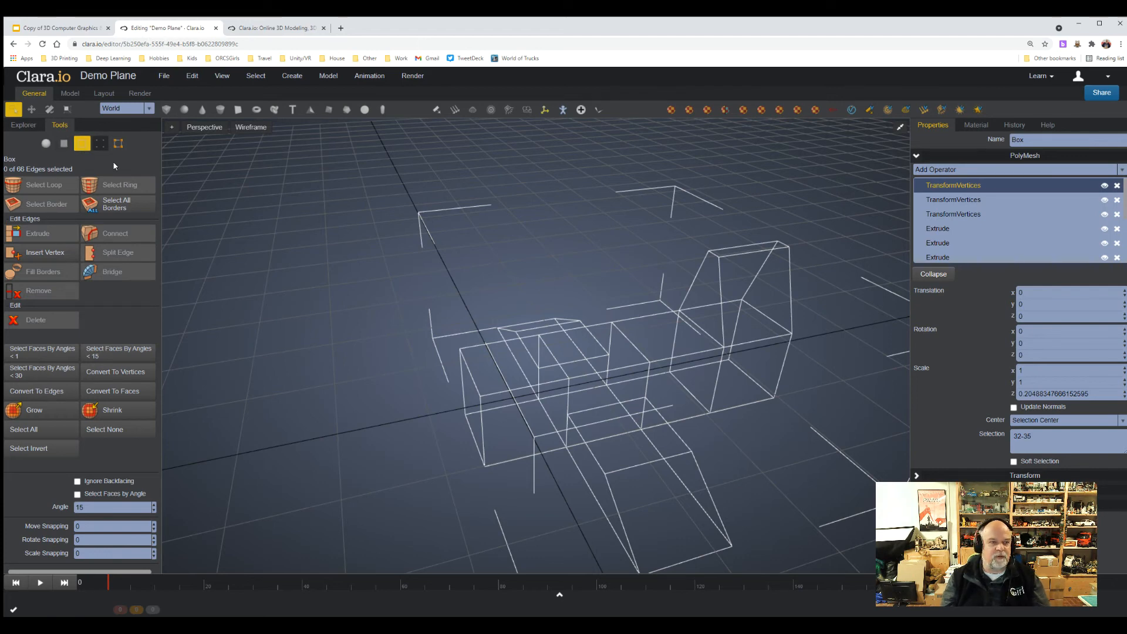
click(711, 256)
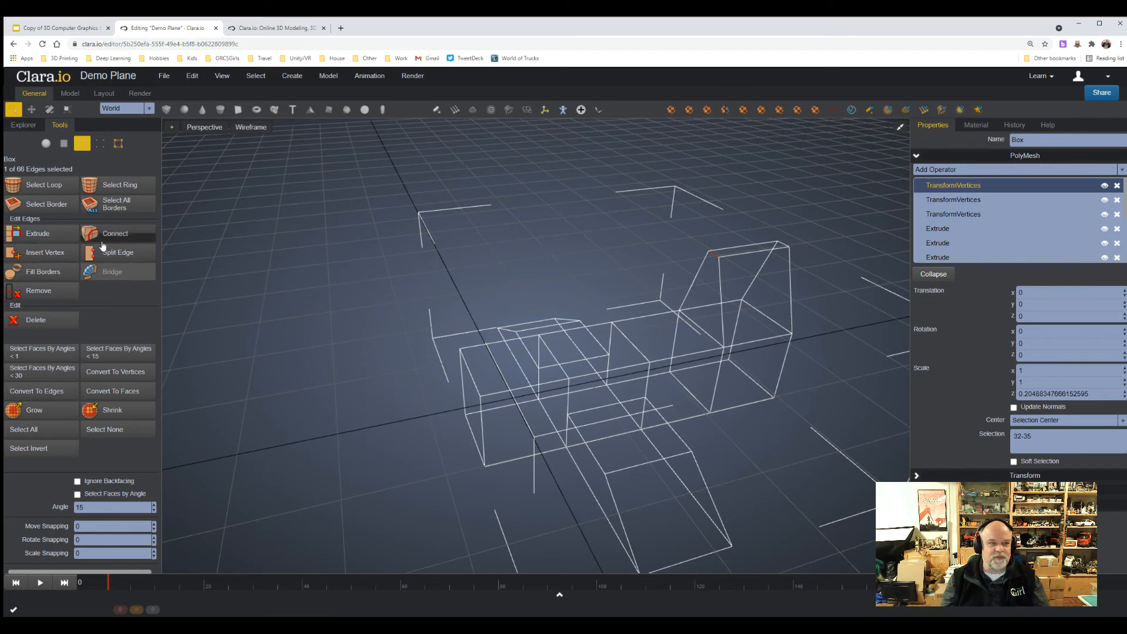
click(31, 109)
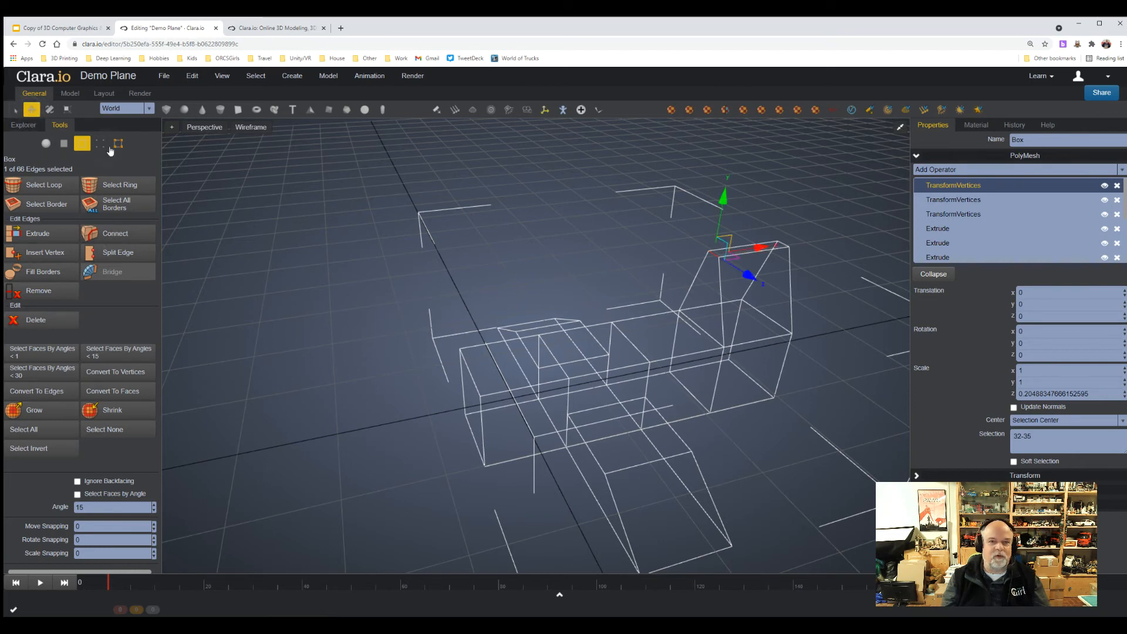
drag(757, 248, 790, 248)
click(849, 275)
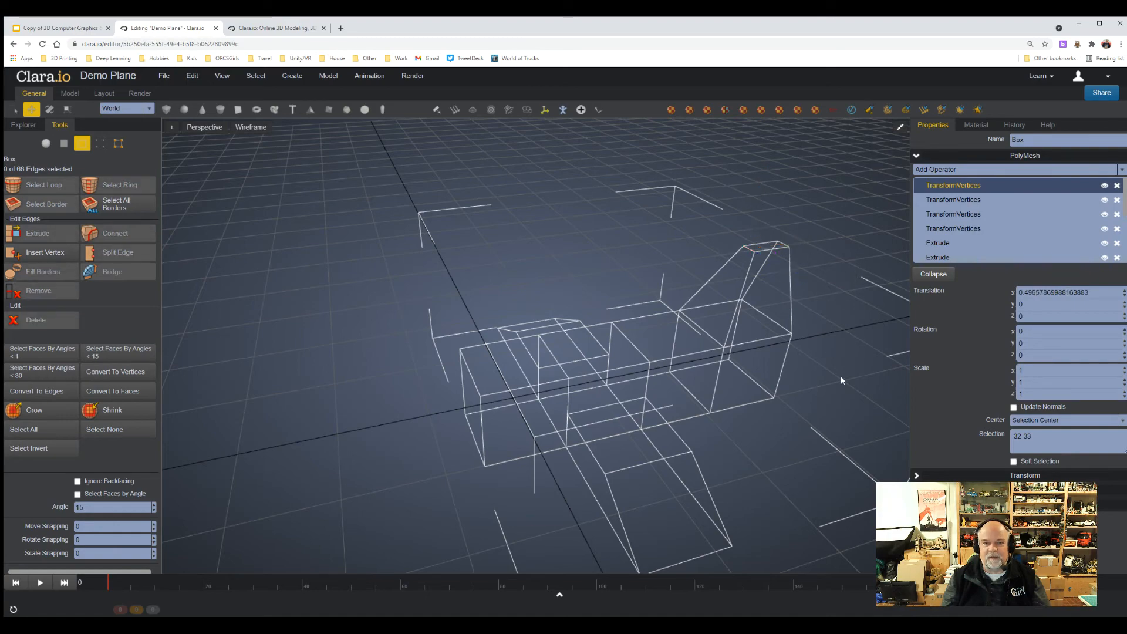
Raise the top cross edge between the body's first and second segments about 0.48 along Y, and clear the selection.
right_drag(841, 376, 847, 378)
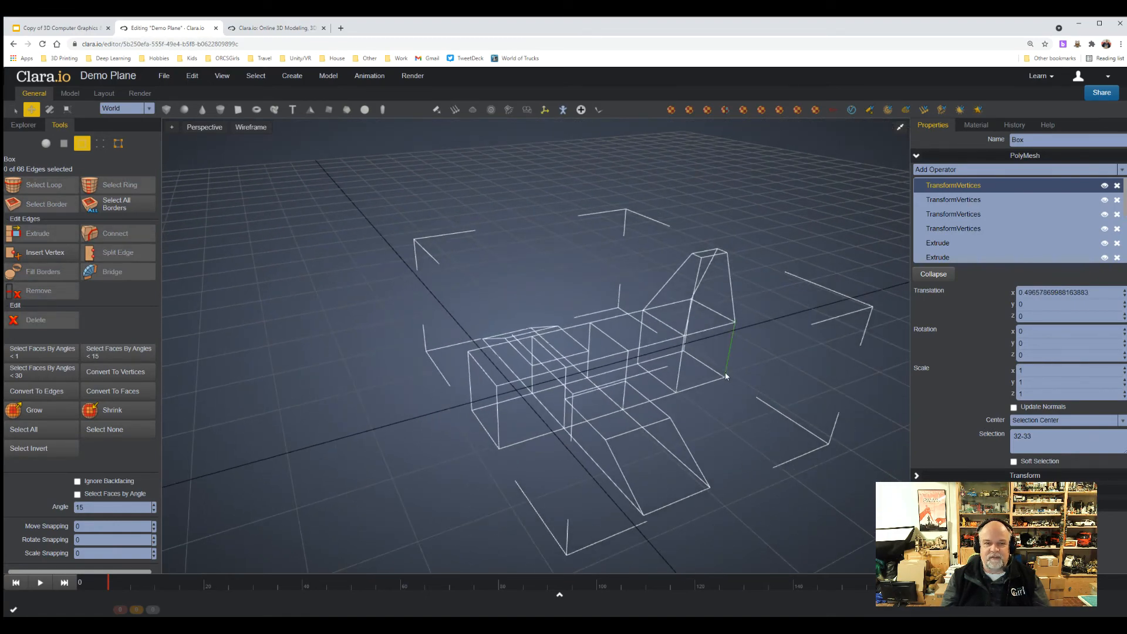
right_drag(761, 377, 728, 360)
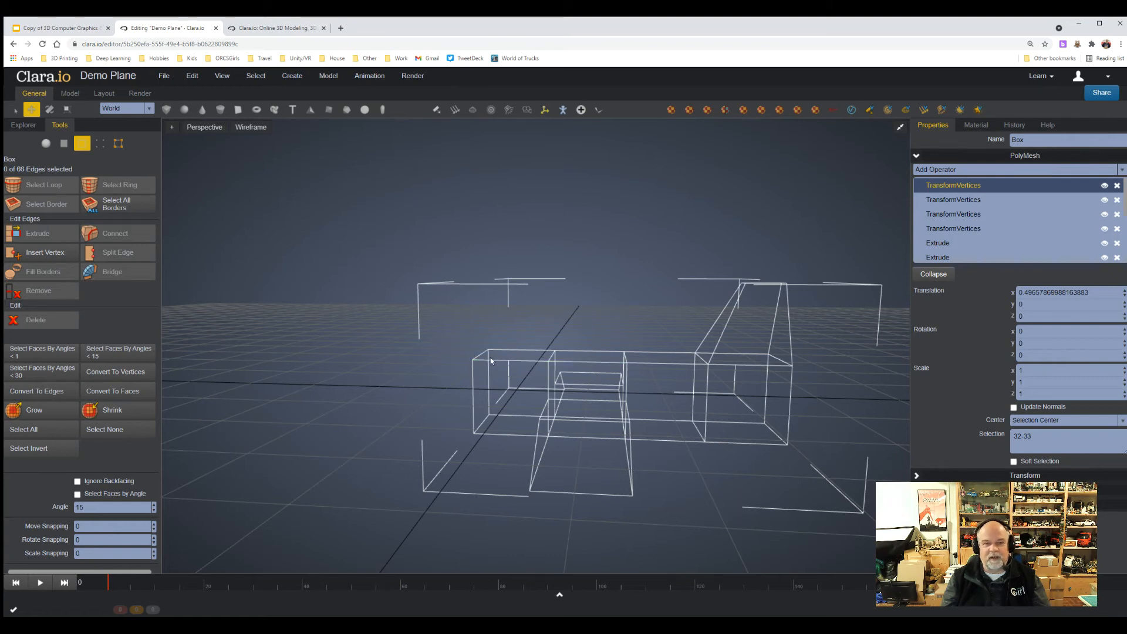
click(549, 360)
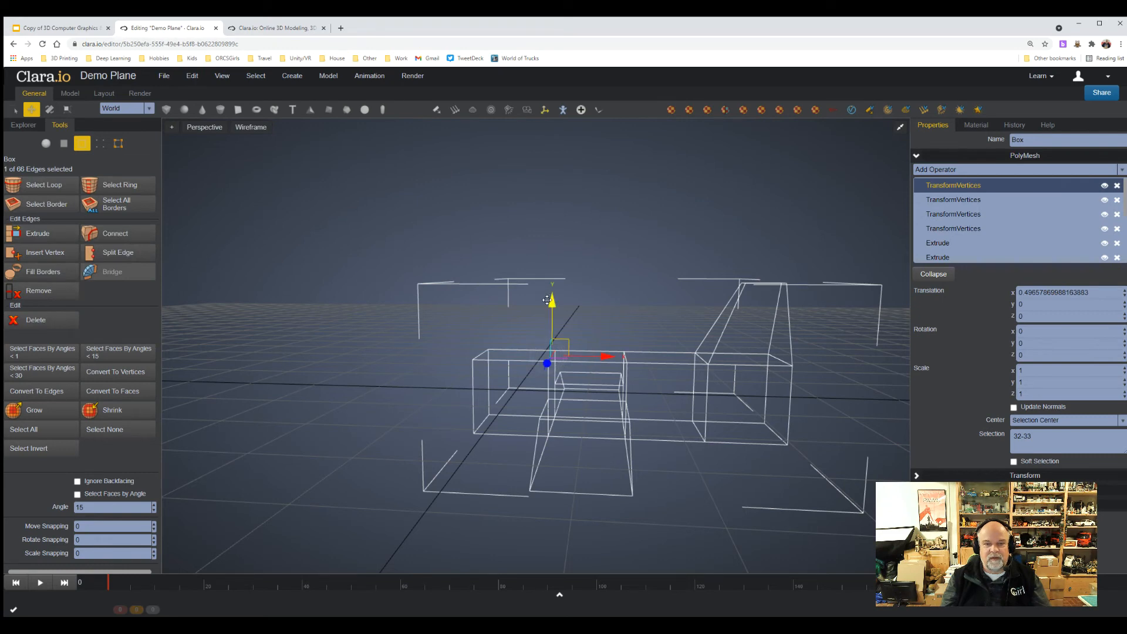
drag(548, 299, 550, 273)
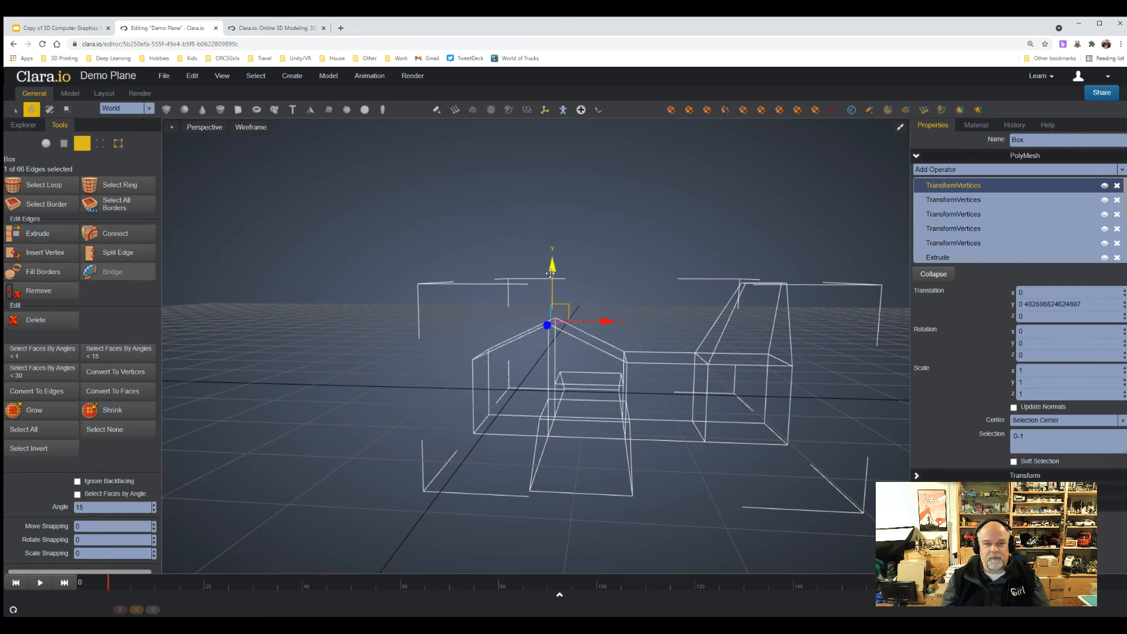
click(376, 377)
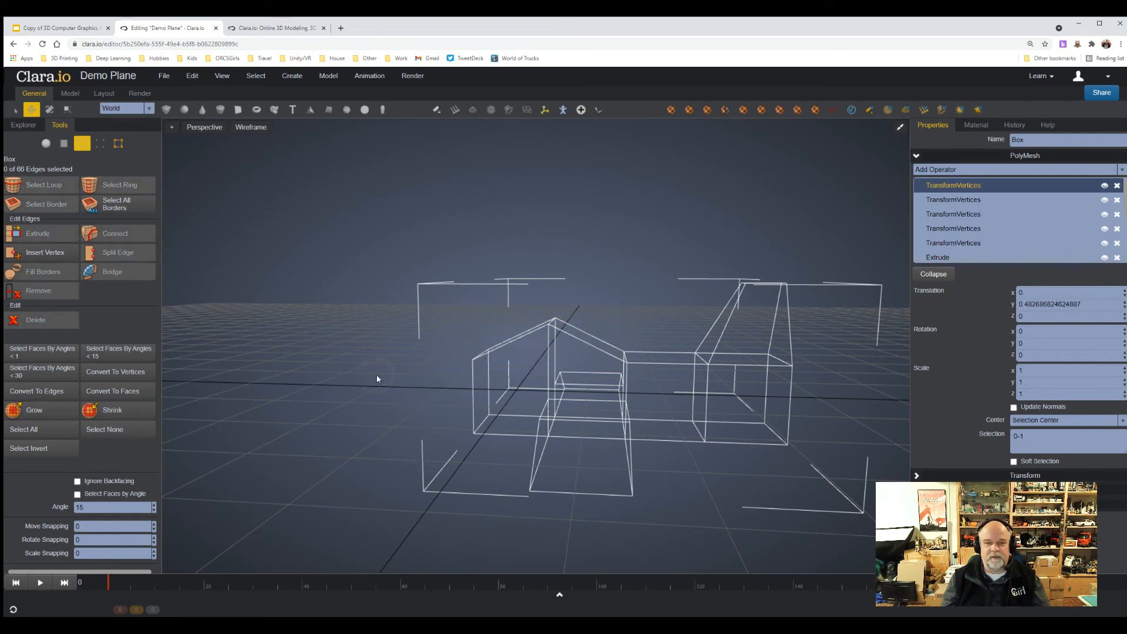
Switch back to whole-object selection and apply Mesh Smooth to the plane.
right_drag(377, 379, 571, 500)
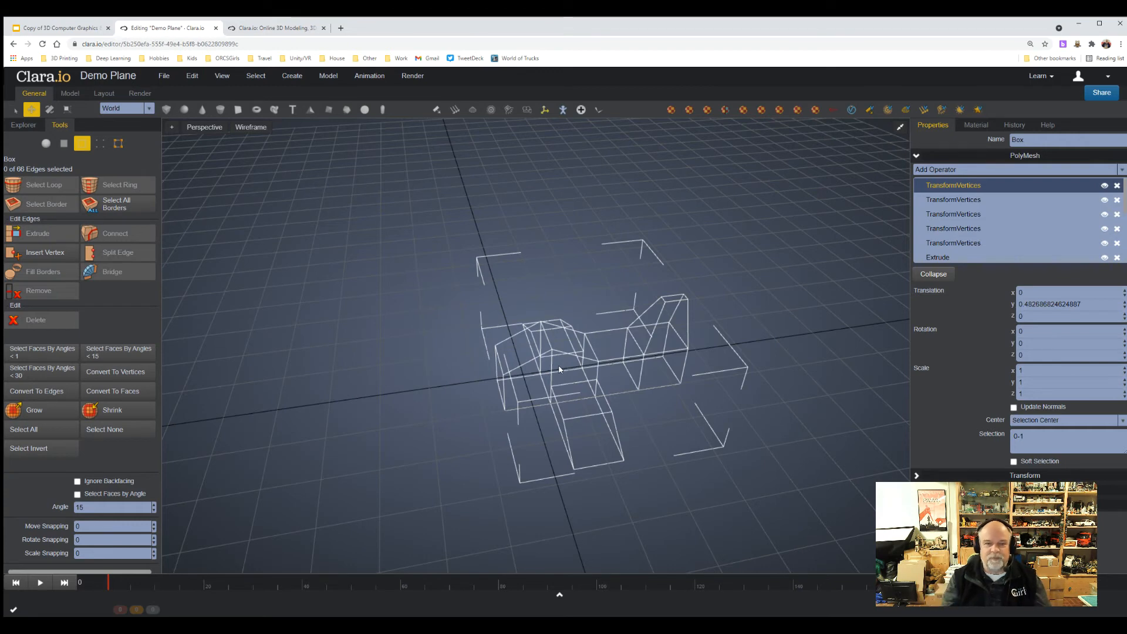
click(43, 146)
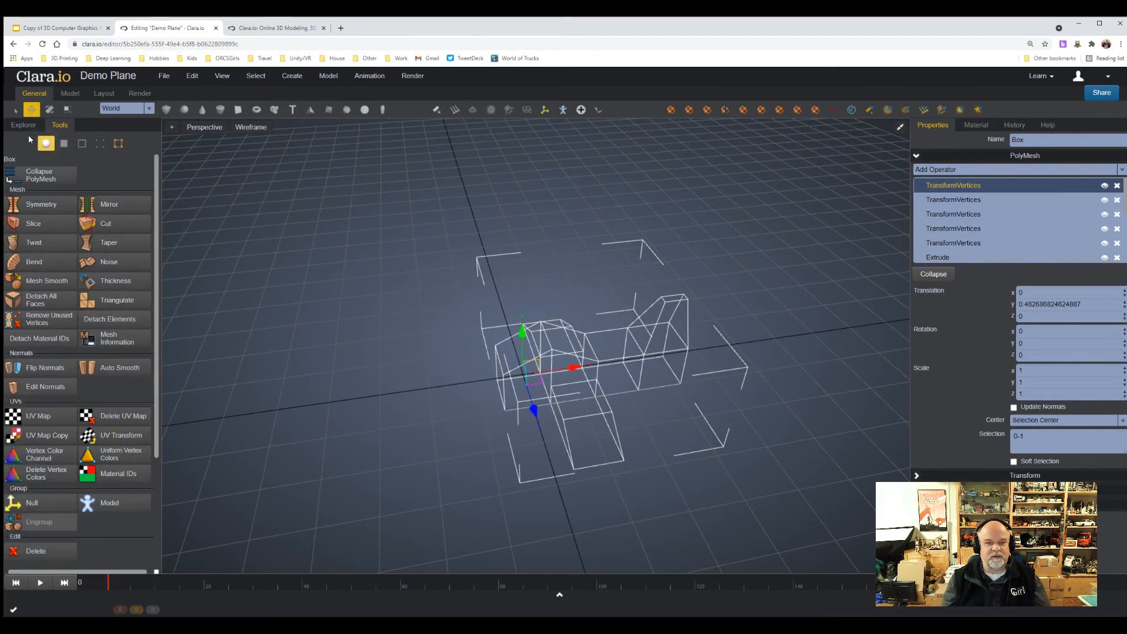
click(12, 109)
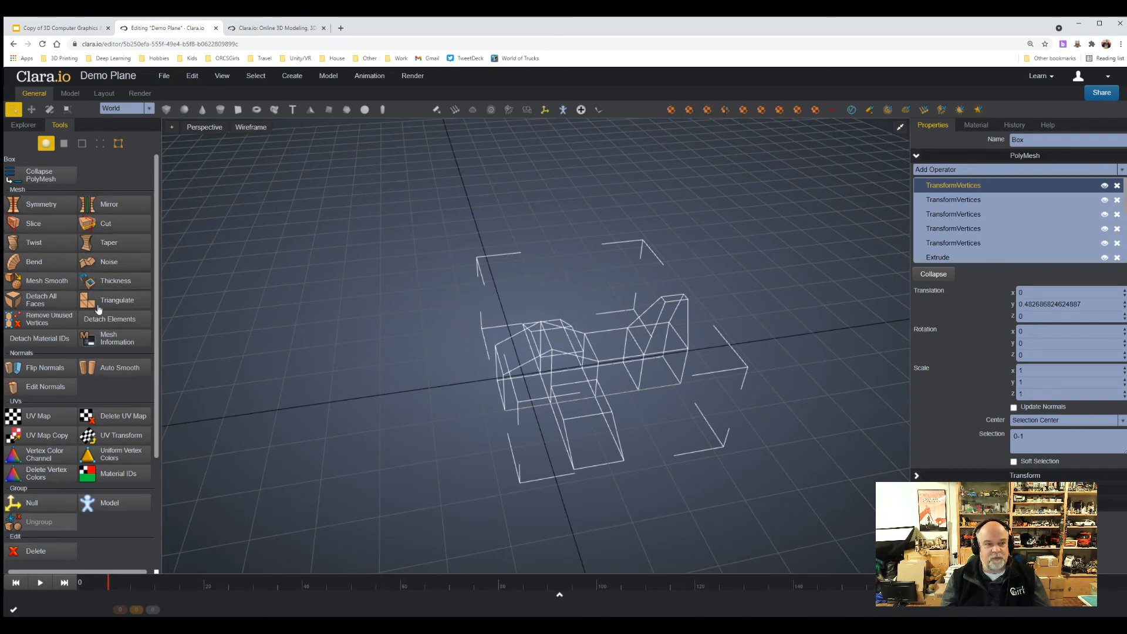
click(64, 146)
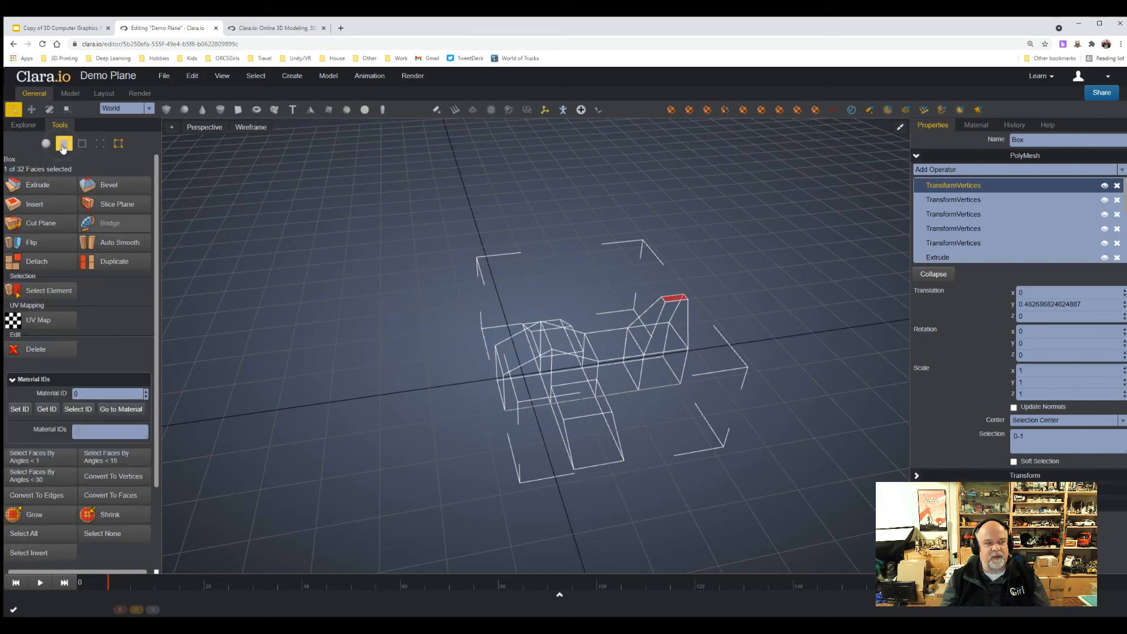
click(83, 146)
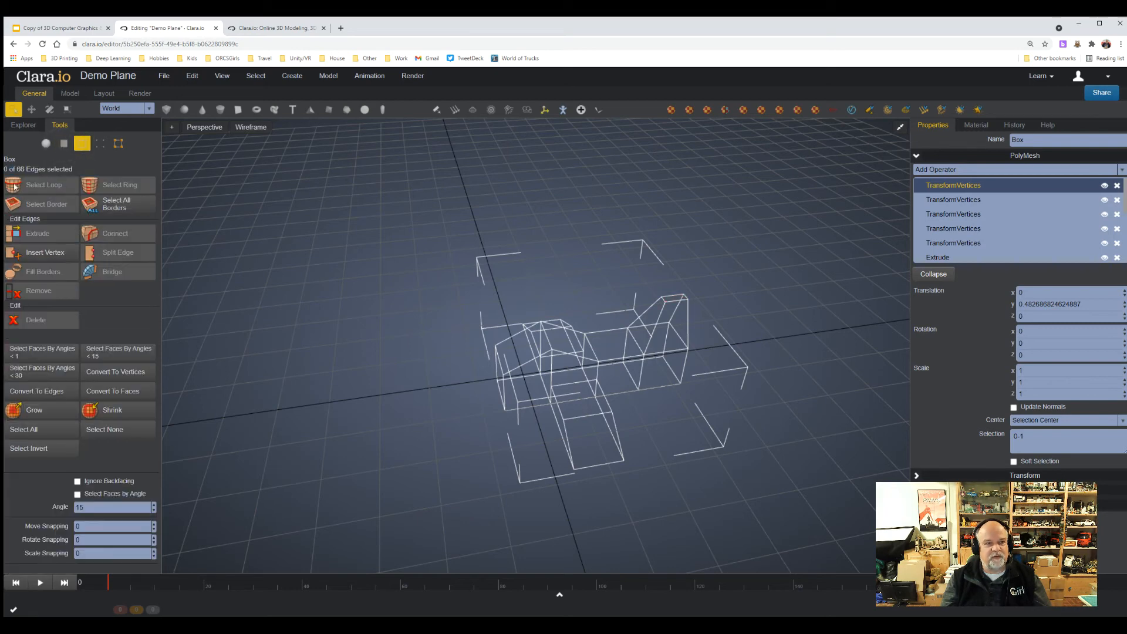
click(45, 143)
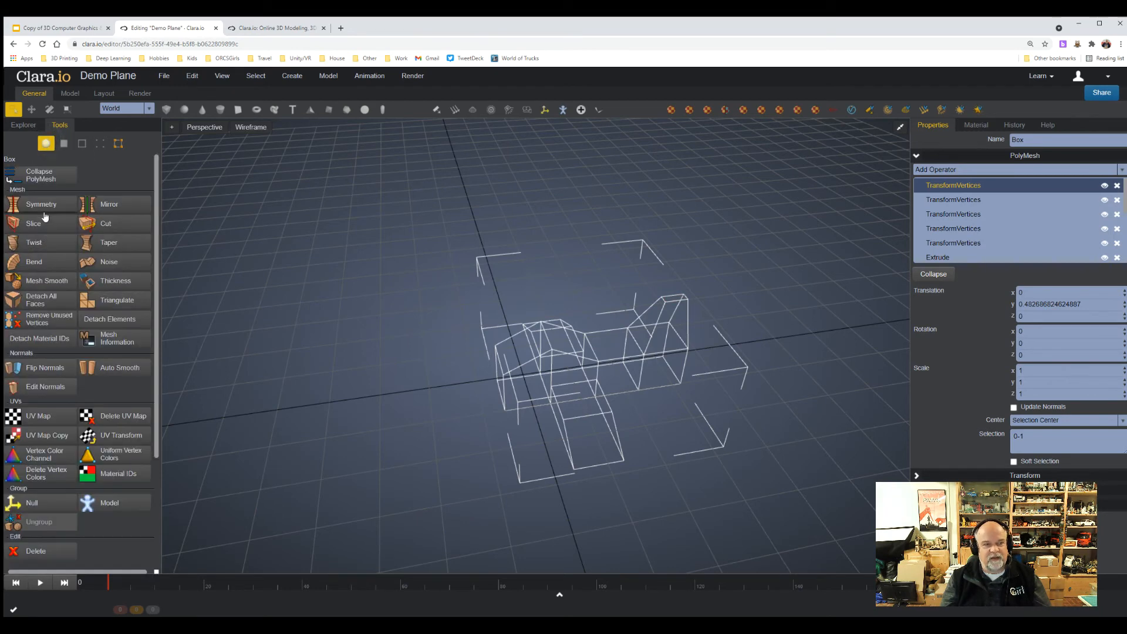
click(53, 282)
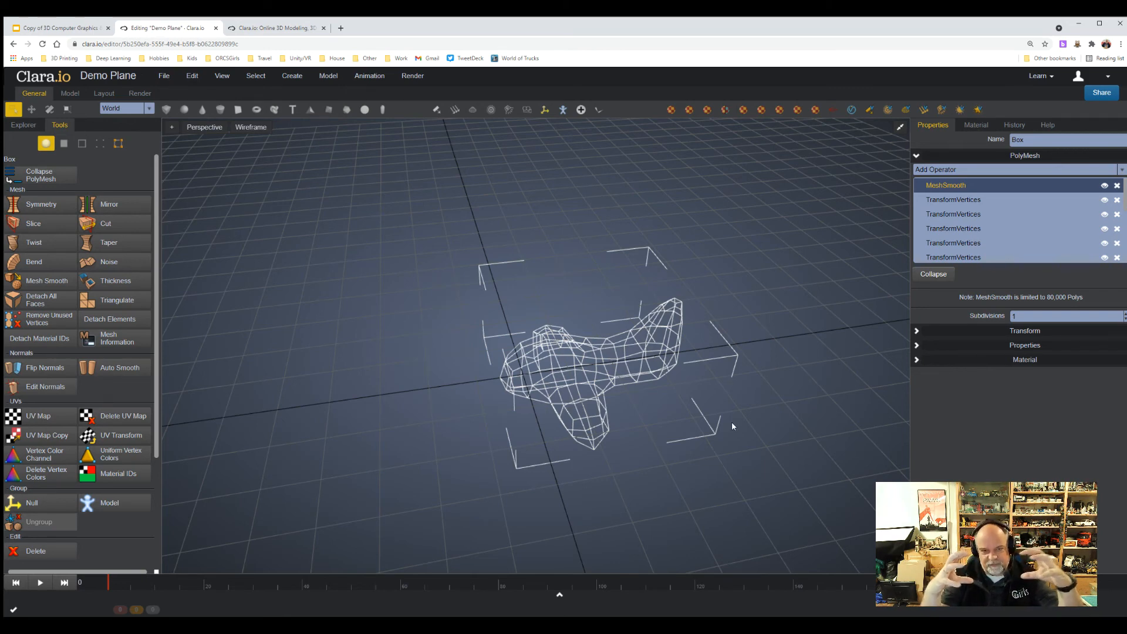
Set the plane's Mesh Smooth subdivisions to 2.
right_drag(648, 459, 658, 447)
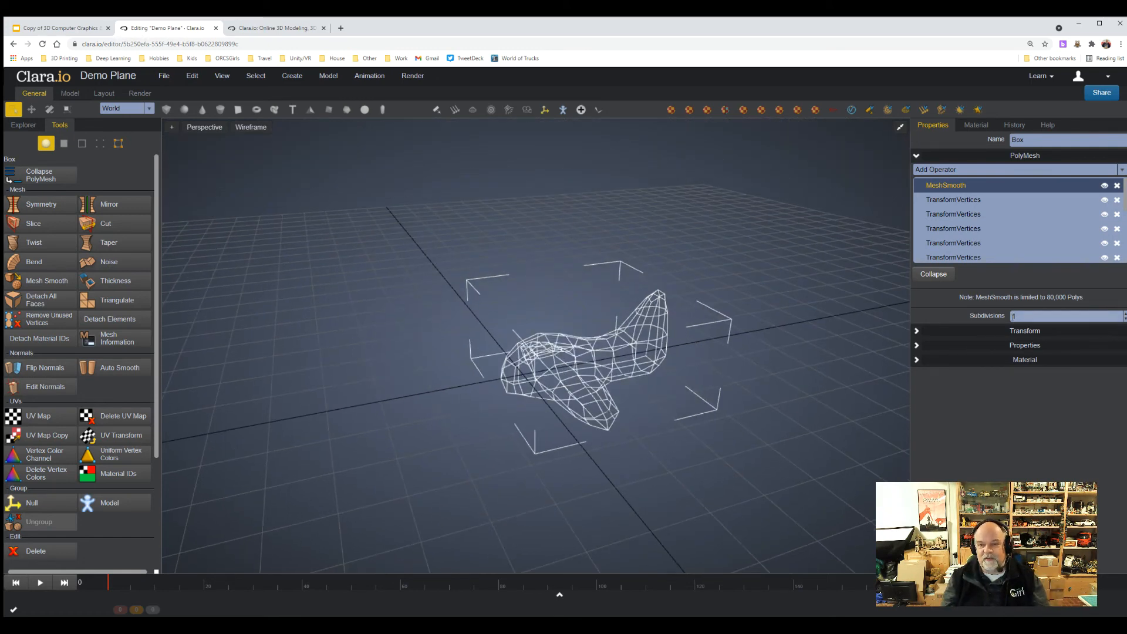
click(1125, 313)
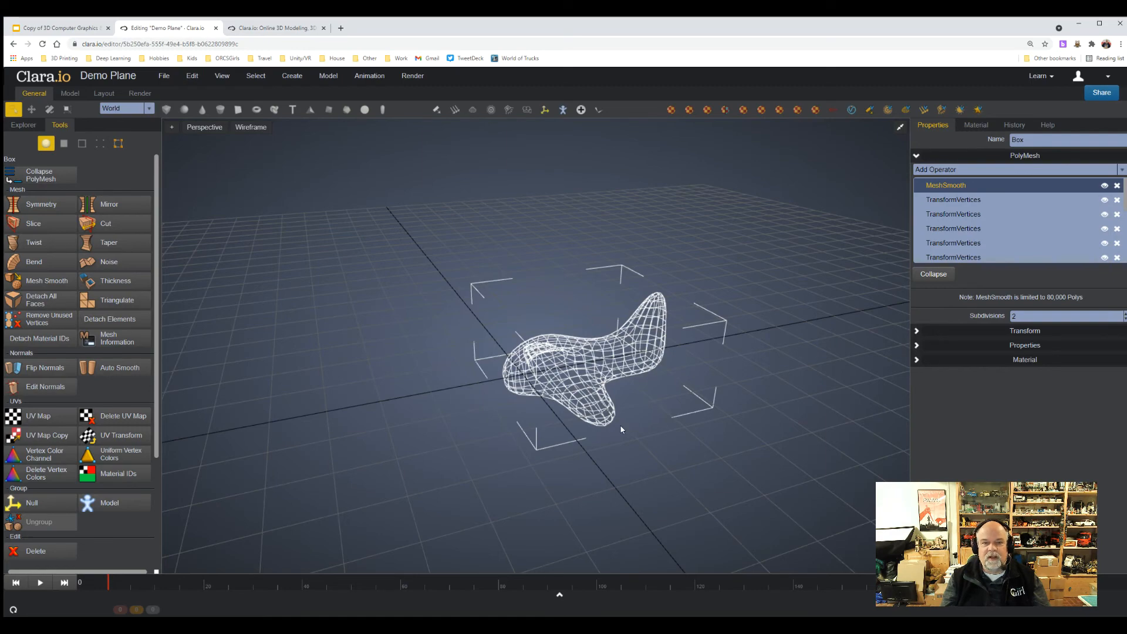
right_drag(651, 441, 629, 445)
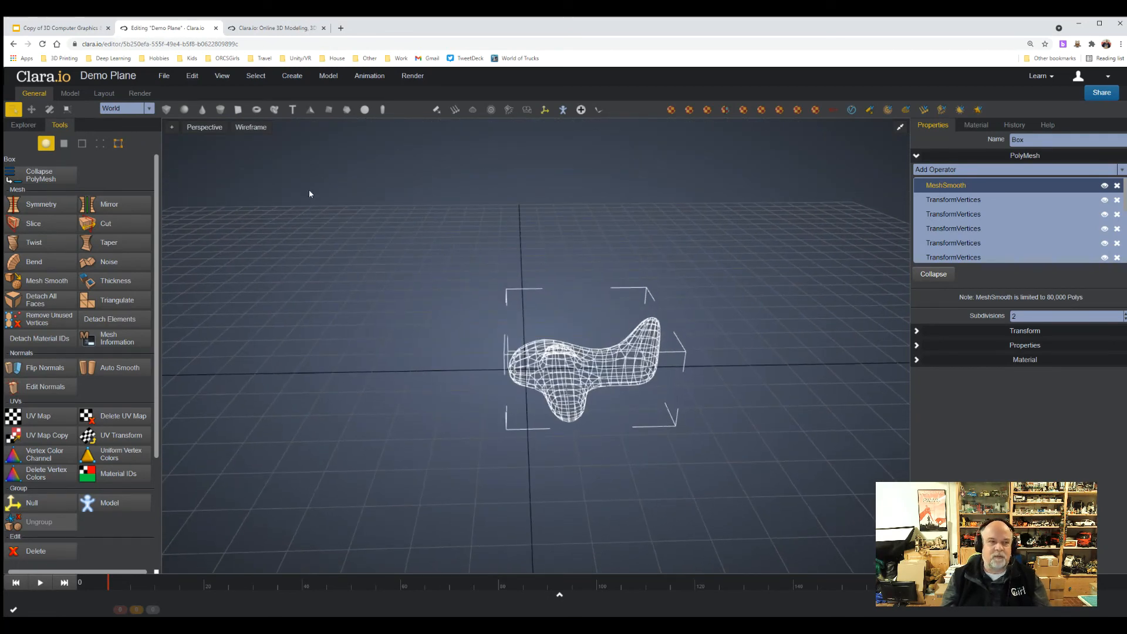
Change the viewport display from wireframe to Realistic shading and view the whole smoothed plane.
click(251, 126)
click(282, 183)
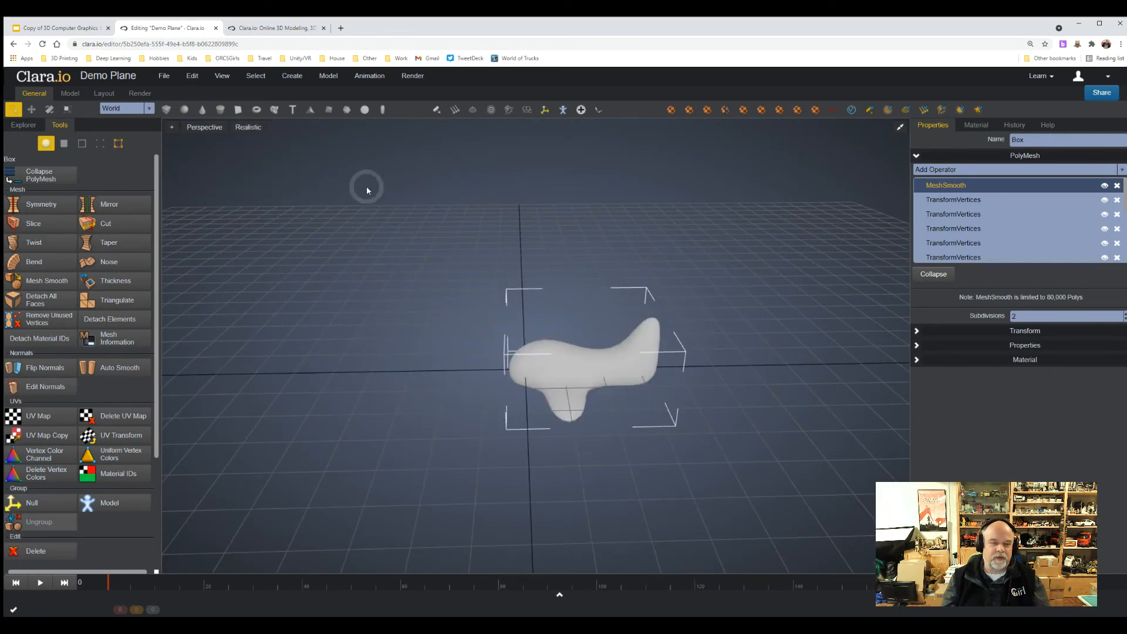
right_drag(677, 462, 686, 453)
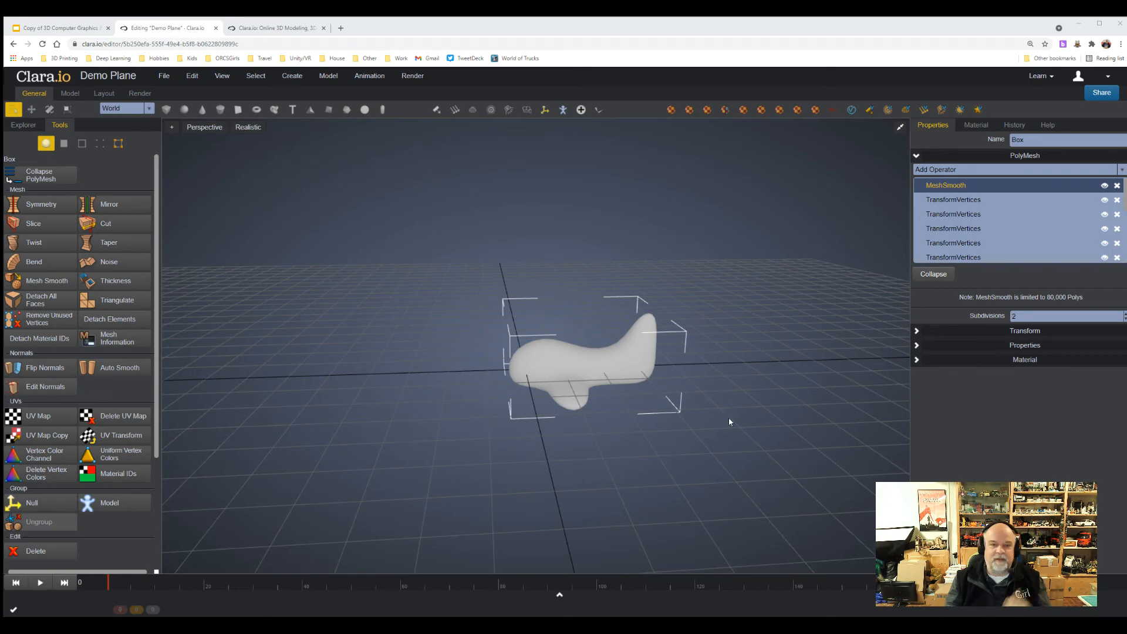
scroll(728, 417, down, 1)
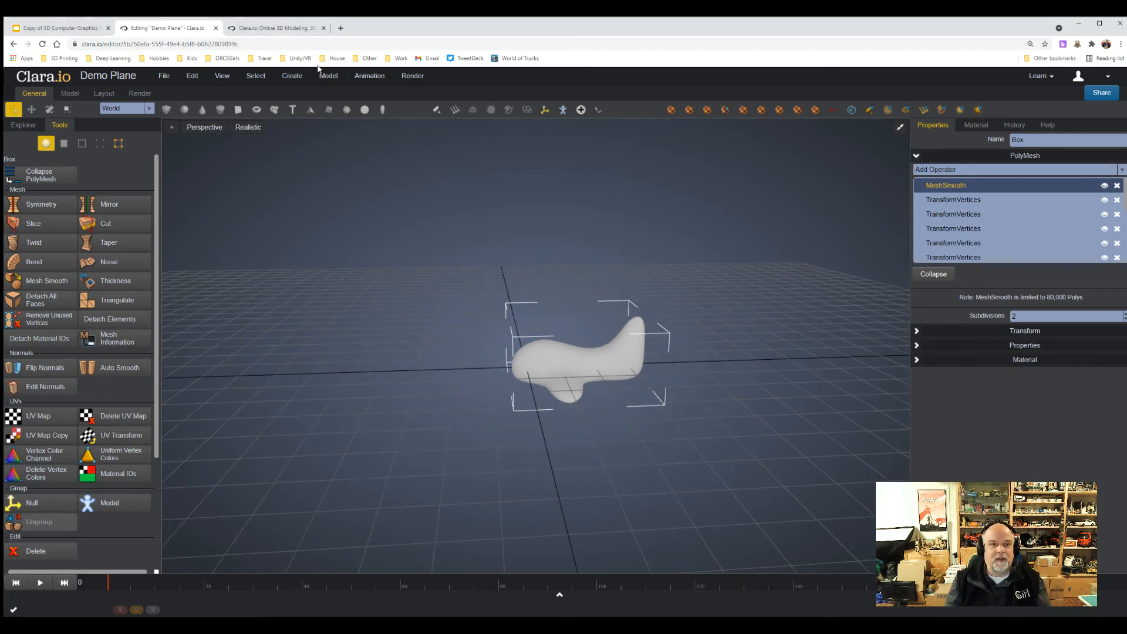
Assign a new Physical render material to the selected plane.
click(290, 77)
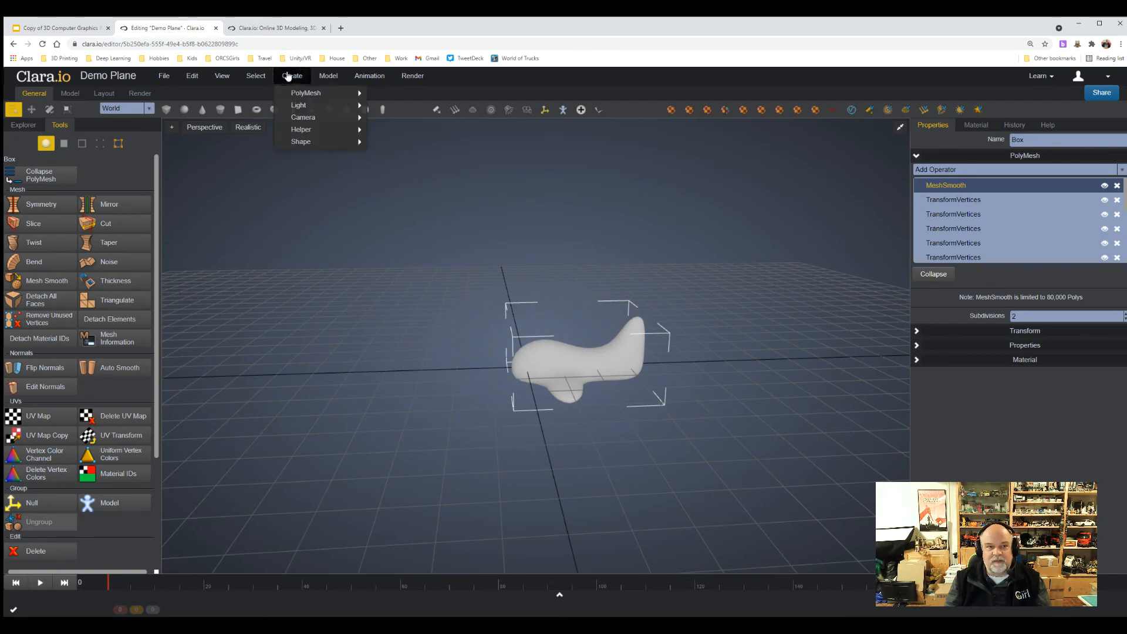
click(323, 78)
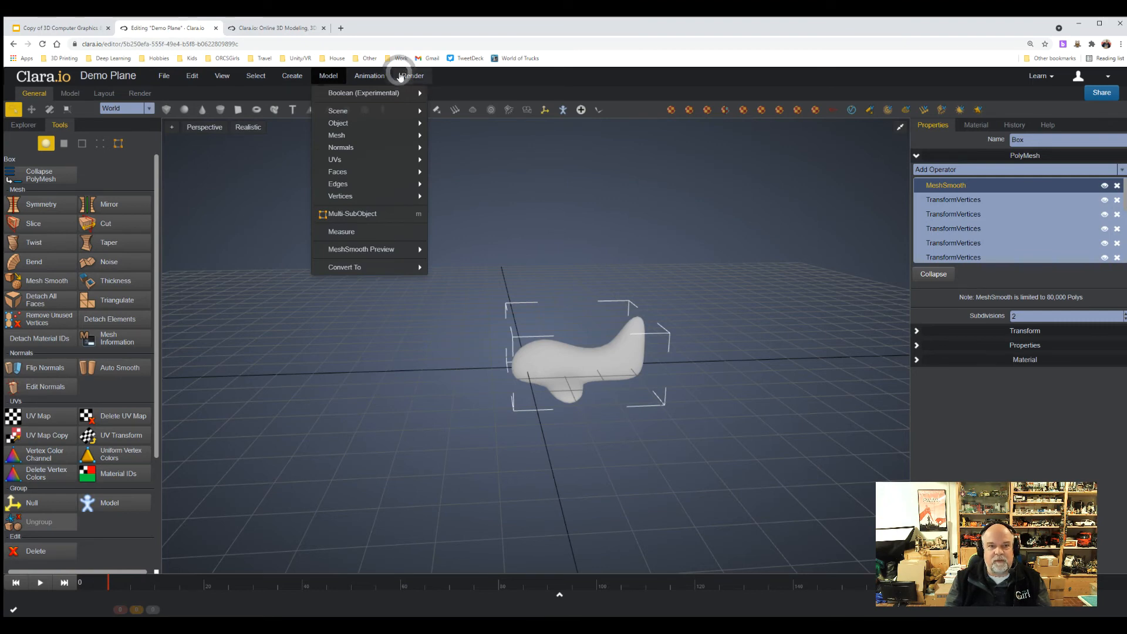
click(400, 77)
click(418, 93)
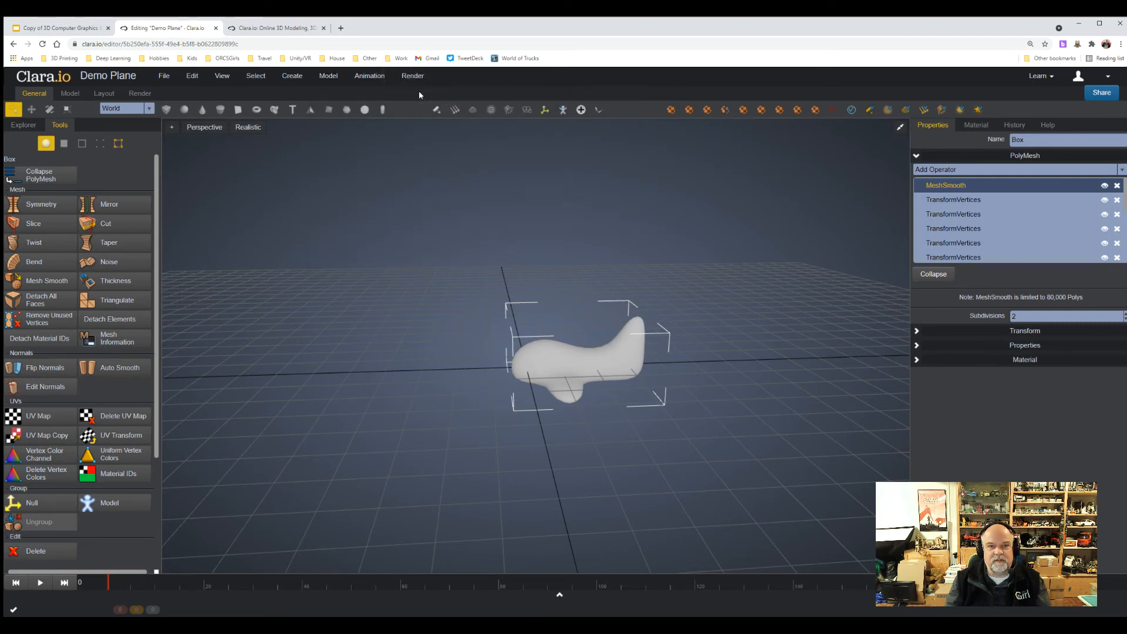
click(402, 77)
mouse_move(531, 93)
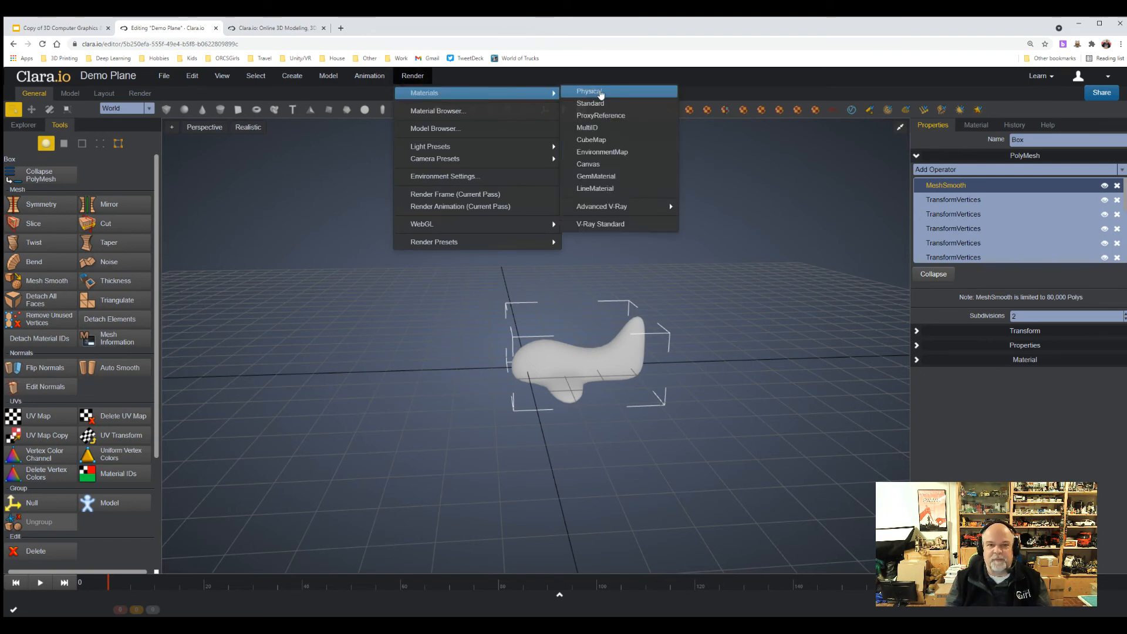
click(600, 93)
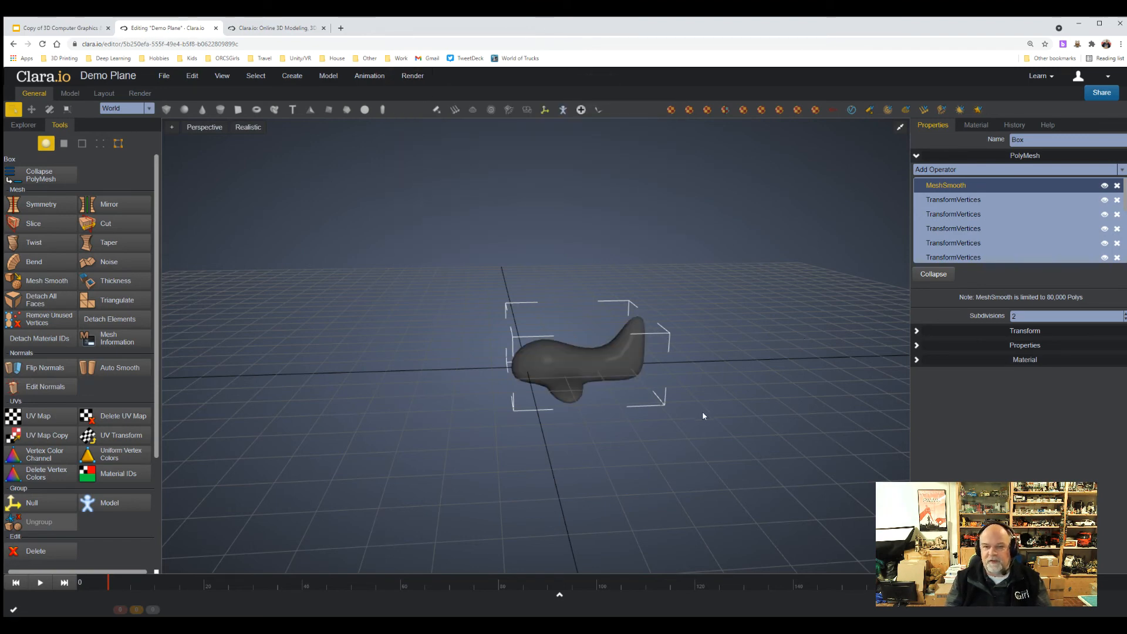
click(412, 75)
mouse_move(425, 94)
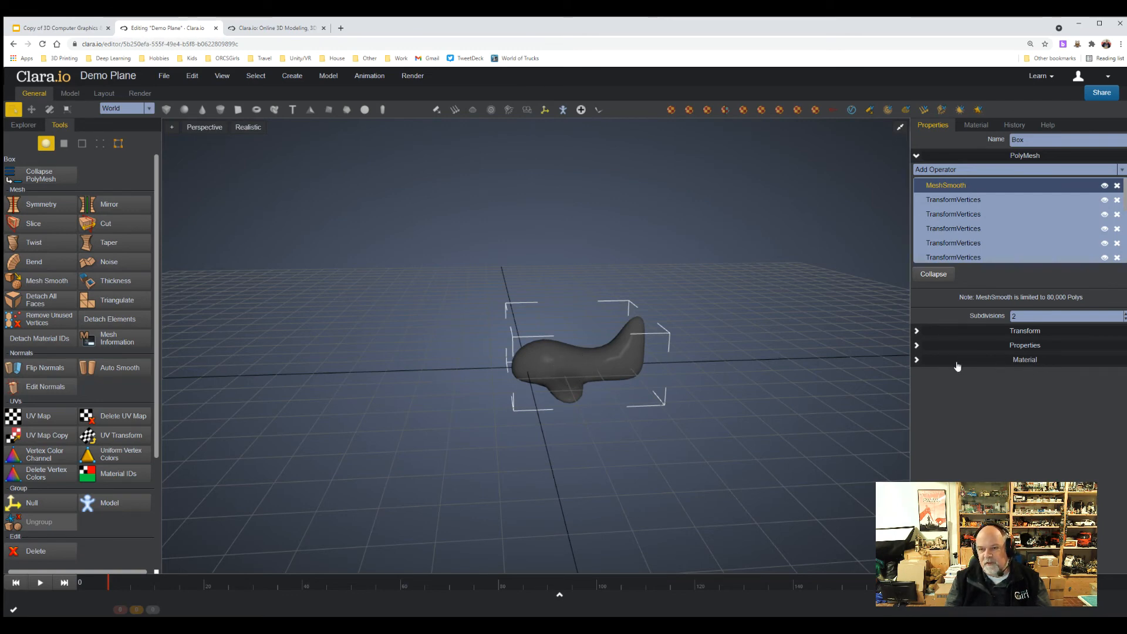
In the plane's material properties, set the default color to dark red #831c1c.
click(916, 360)
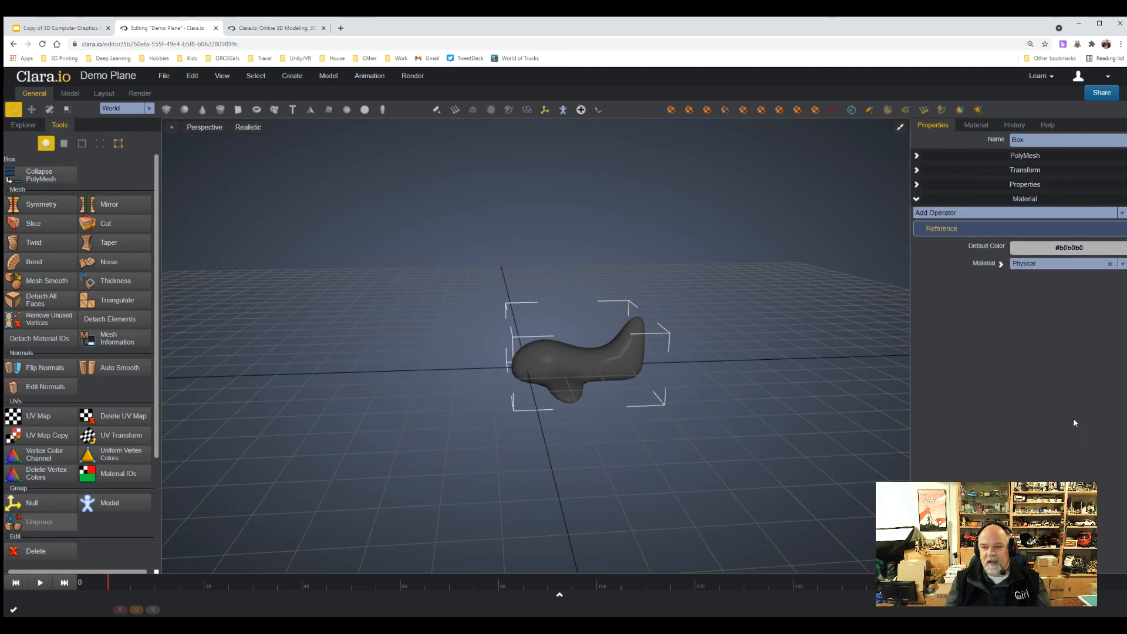
click(1066, 247)
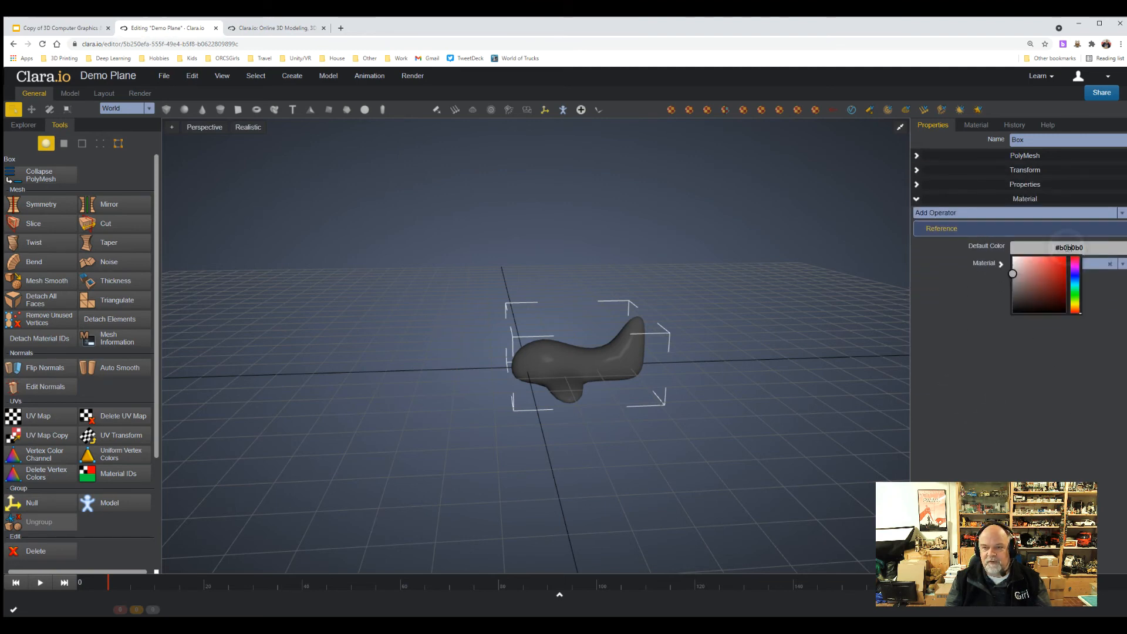
mouse_move(1037, 282)
mouse_down()
mouse_move(1051, 271)
mouse_move(1053, 287)
mouse_up()
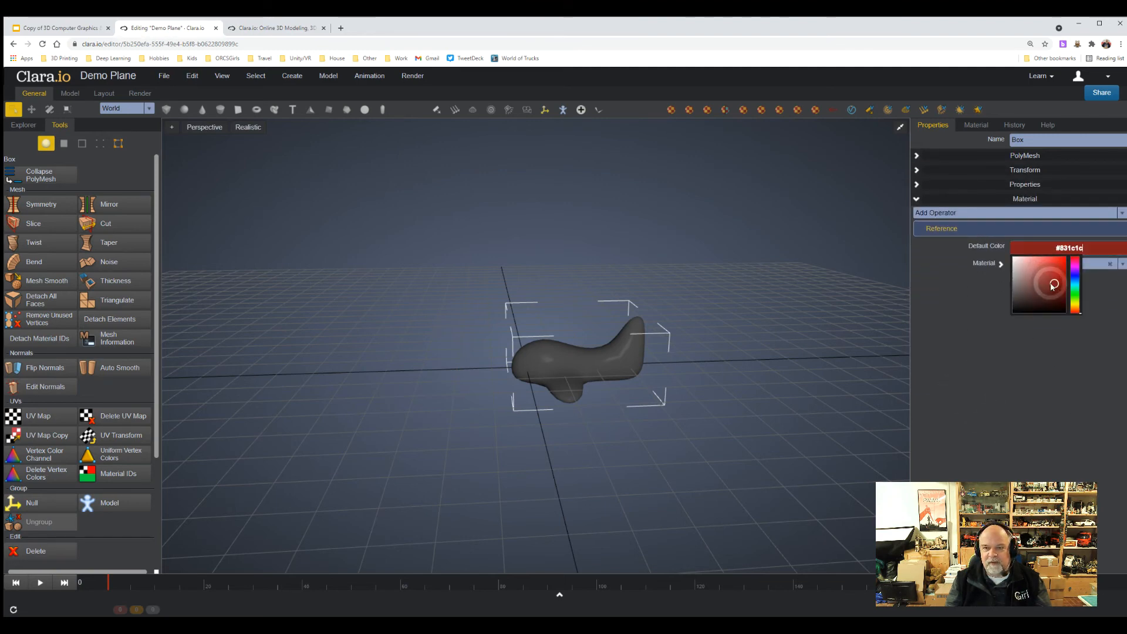
click(956, 303)
click(589, 348)
click(589, 368)
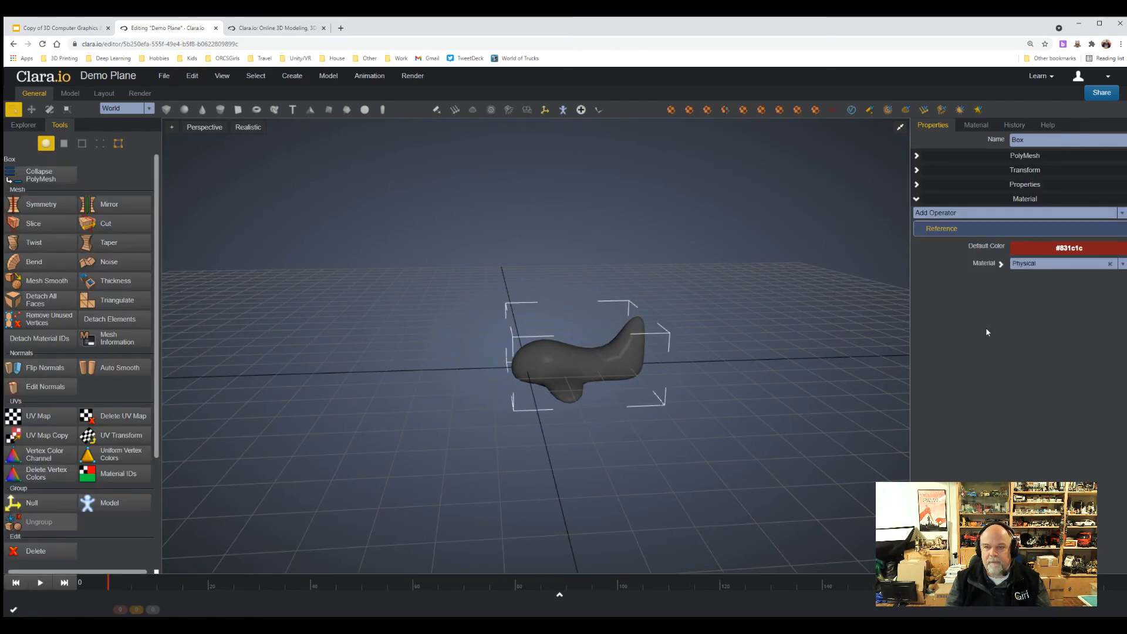
Open the plane's Physical material for editing and set its base color to red #c33b3b.
click(997, 266)
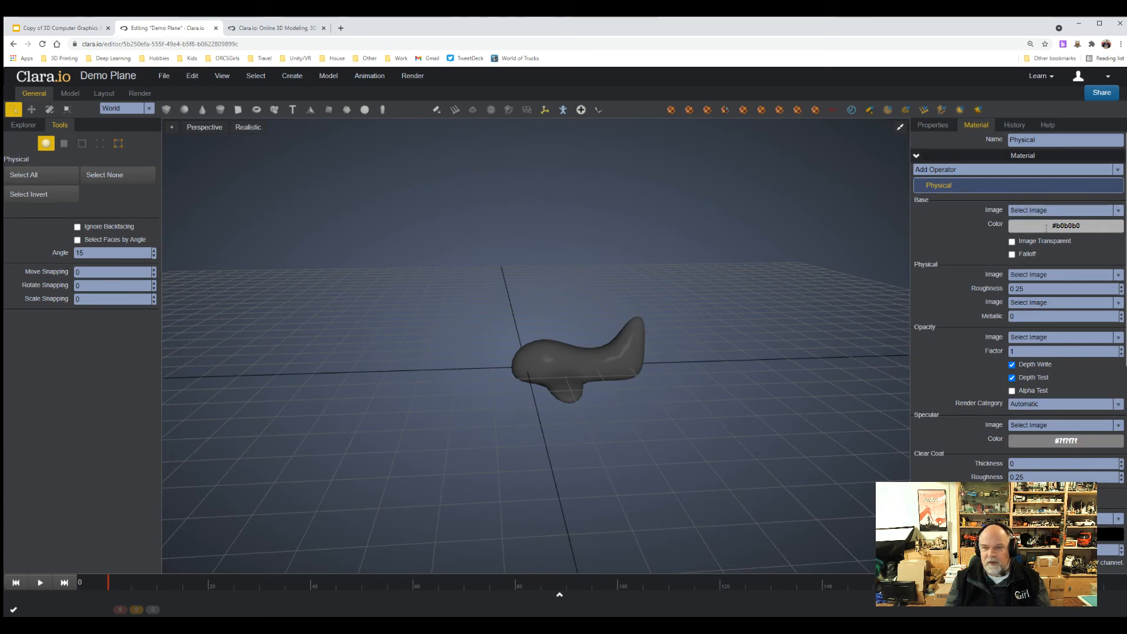
click(1066, 226)
drag(1029, 260, 1046, 251)
click(990, 246)
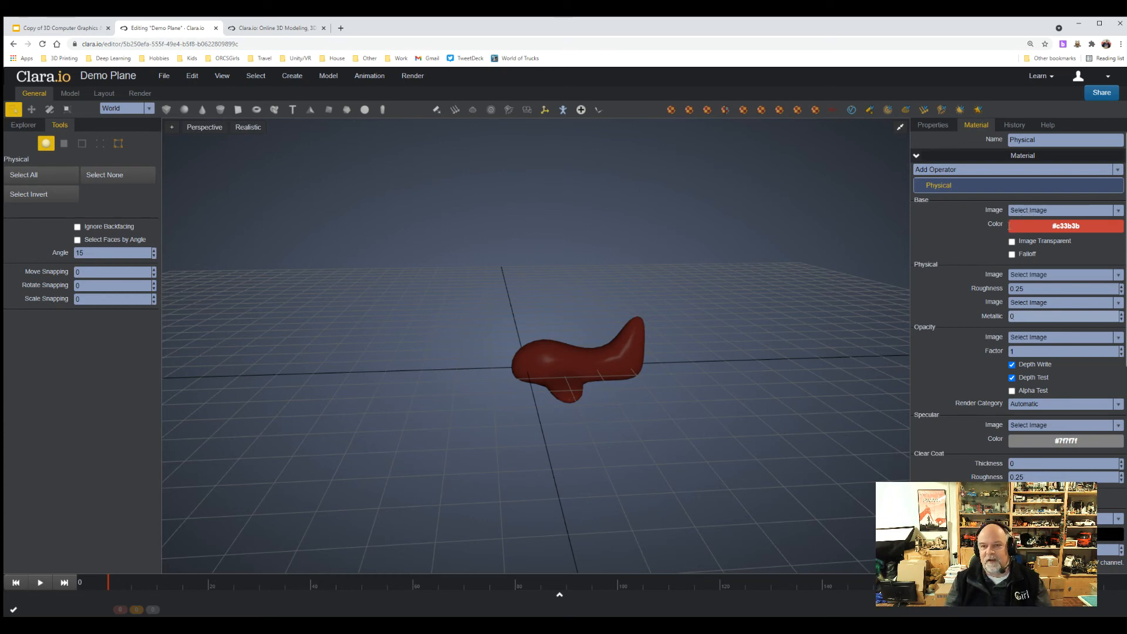
Change the Physical material's base color to muted red #bc7878, and clear the selection.
click(1066, 226)
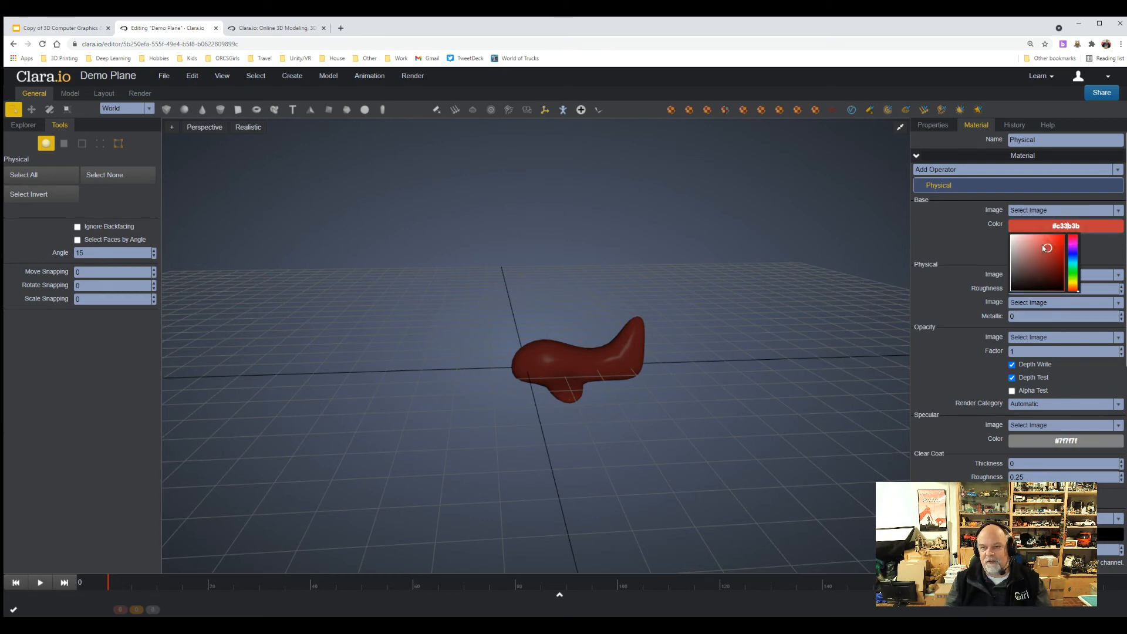
drag(1046, 248, 1030, 249)
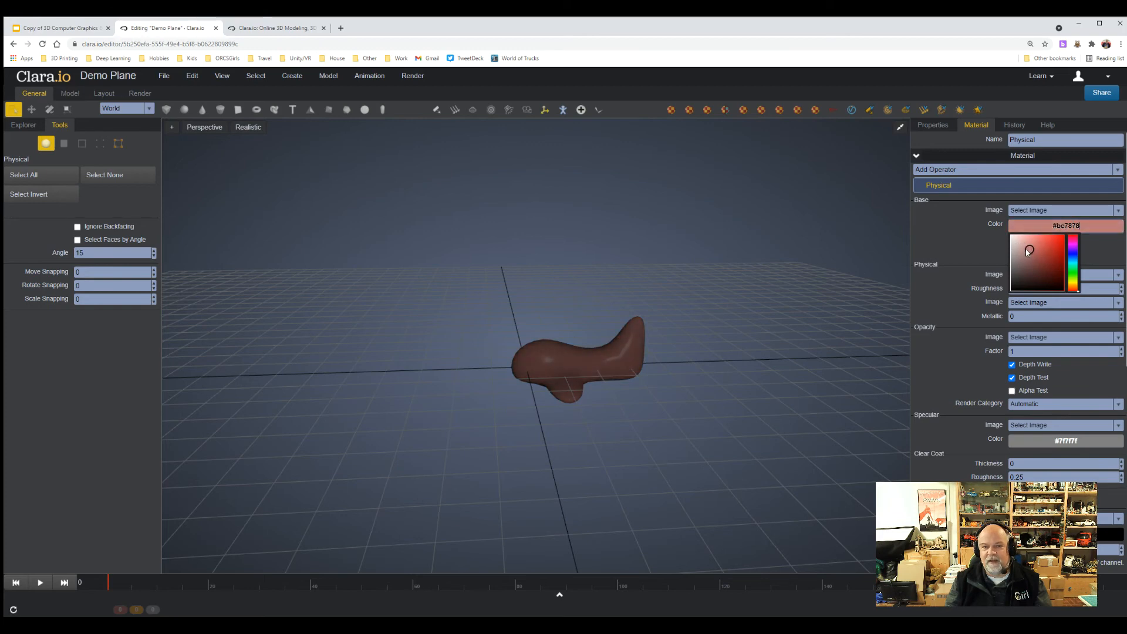
click(748, 307)
drag(748, 305, 775, 313)
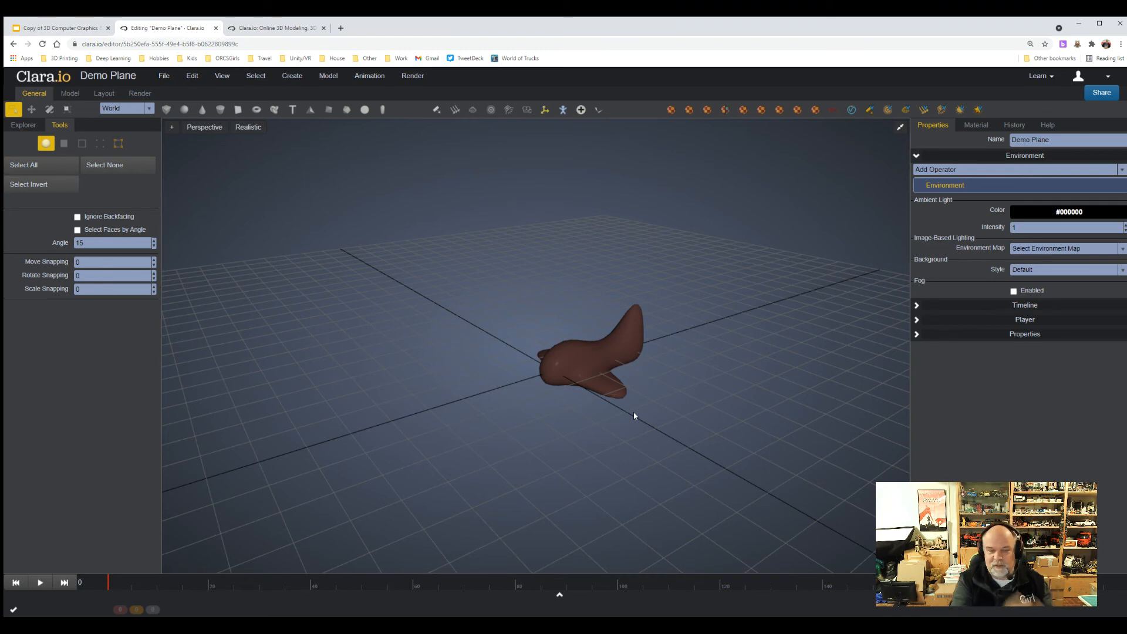
scroll(648, 408, down, 2)
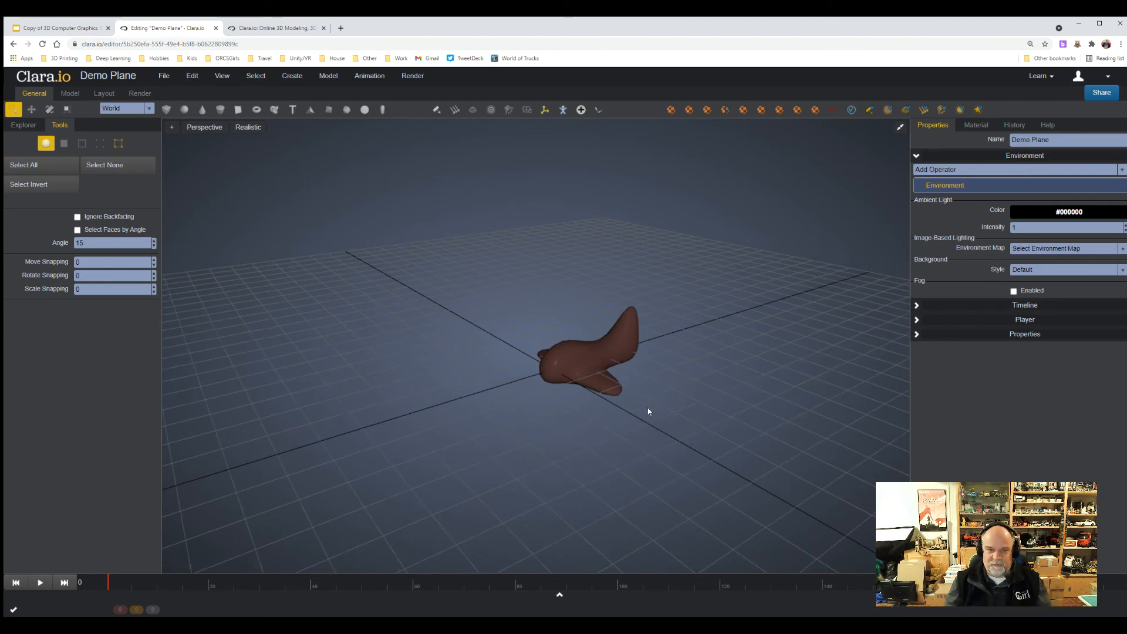
right_drag(648, 425, 608, 437)
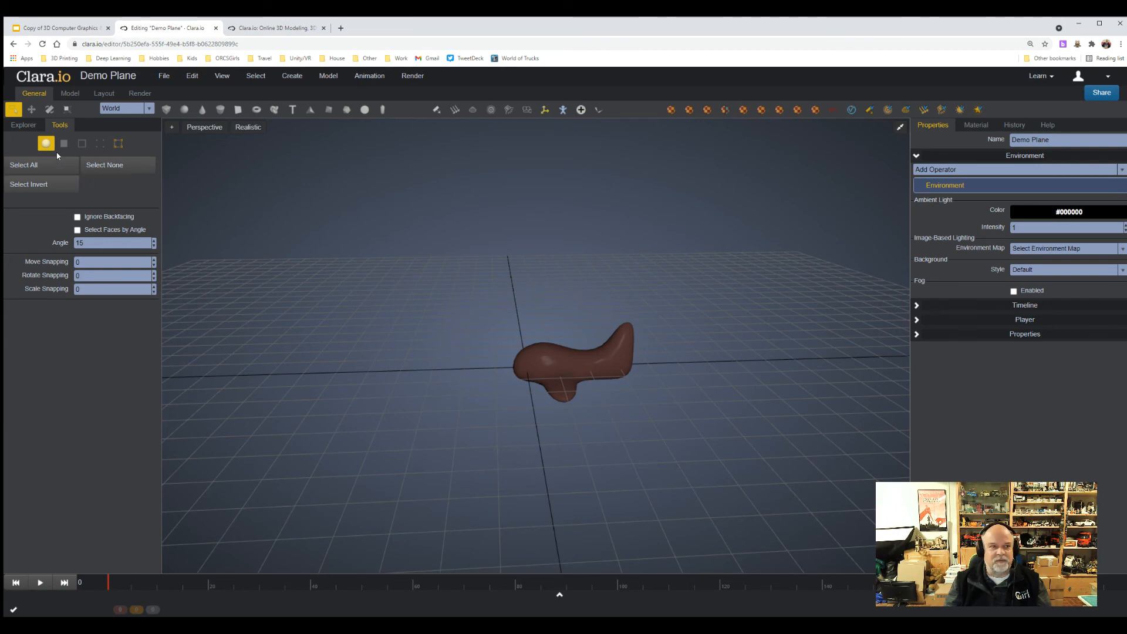
Move the whole plane along X to about 7.25 and up along Y to about 0.93.
click(32, 109)
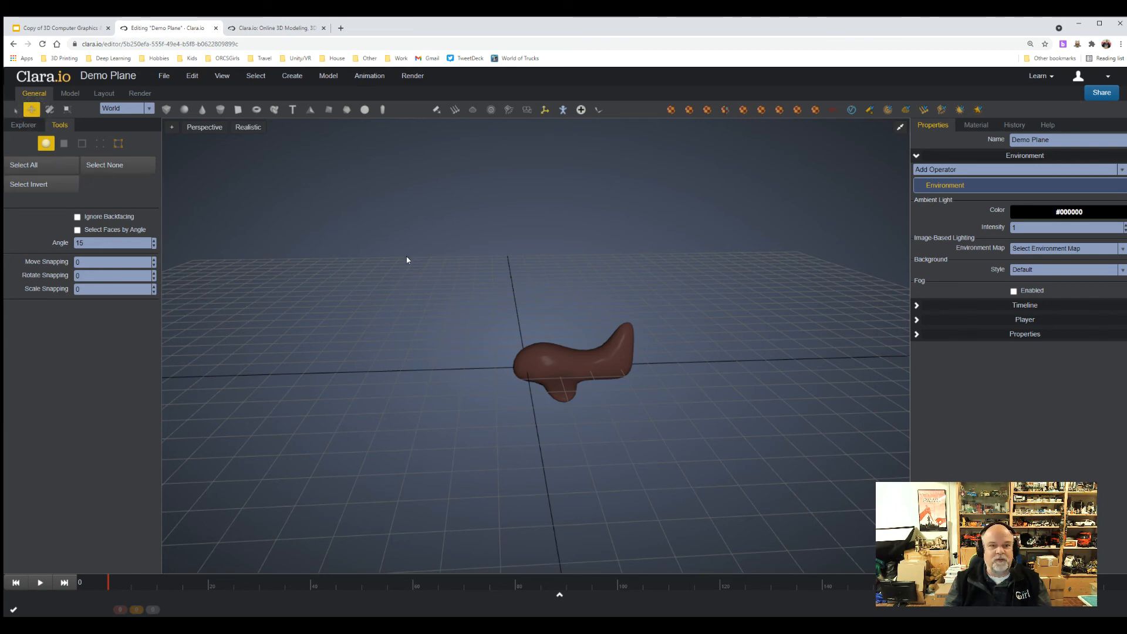
click(576, 370)
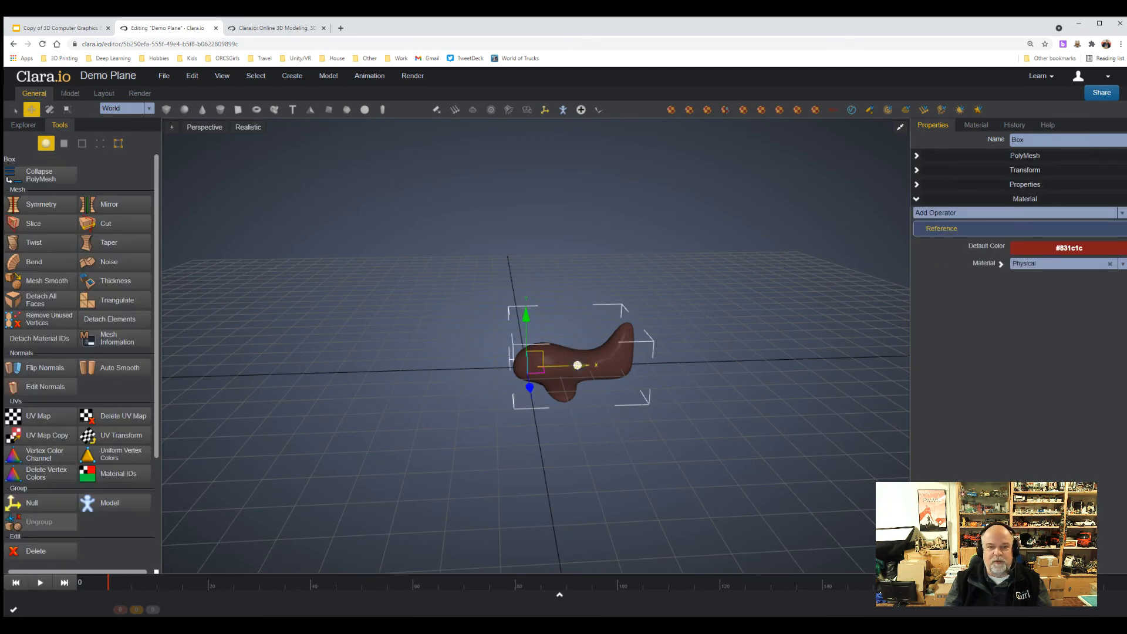
drag(572, 365, 795, 359)
mouse_move(749, 308)
mouse_down()
mouse_move(747, 270)
mouse_move(746, 287)
mouse_up()
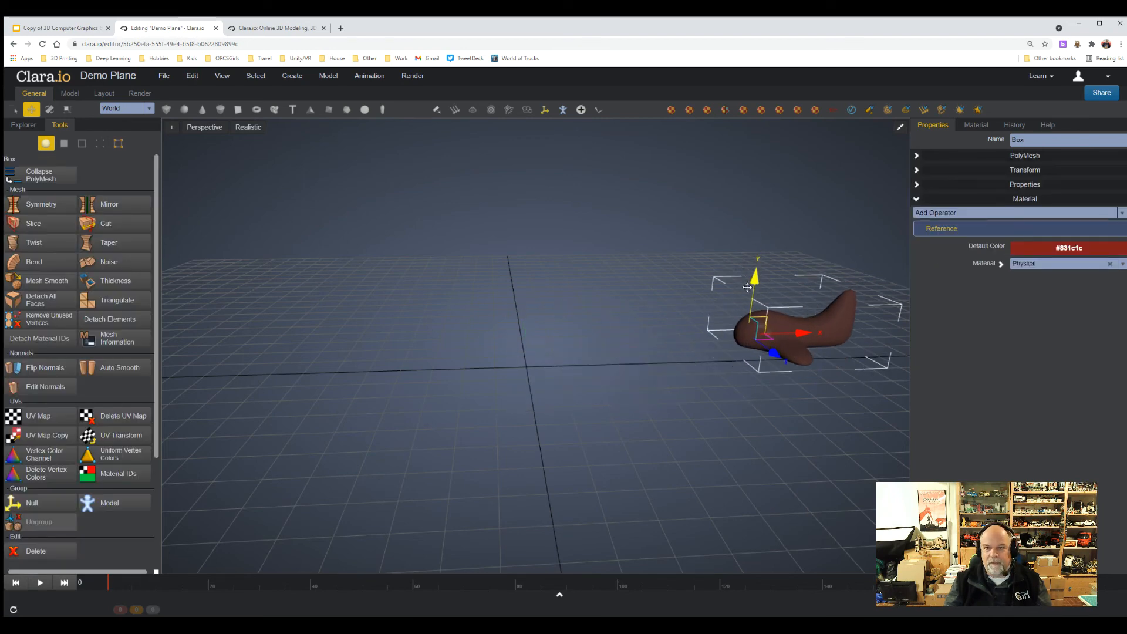
At frame 1, set keyframes for the plane's translation and rotation.
click(916, 171)
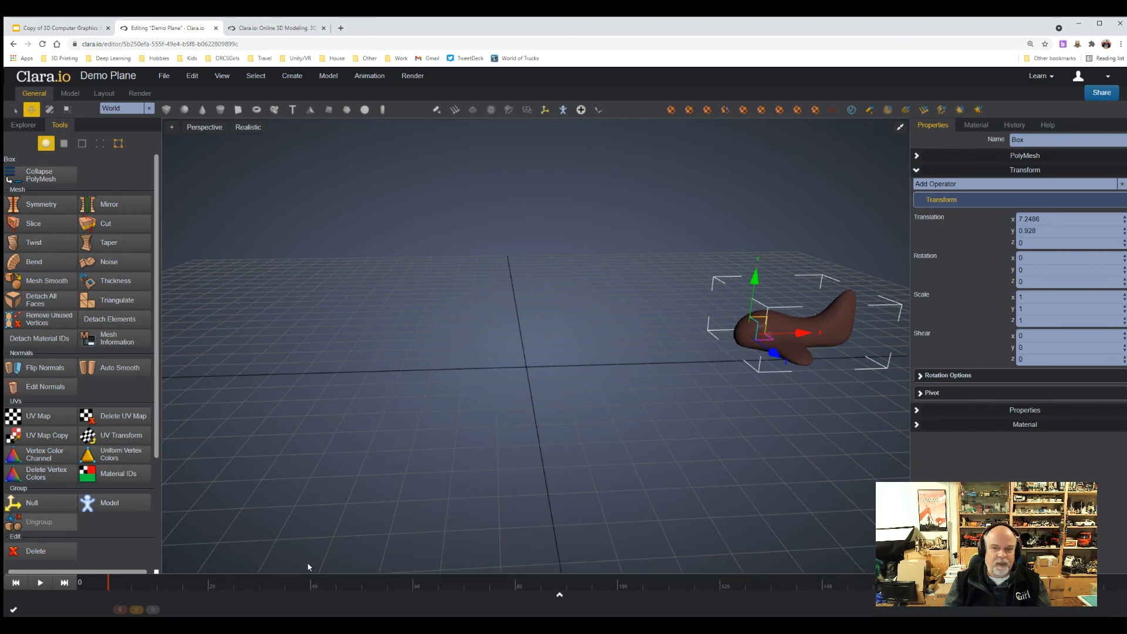
click(107, 585)
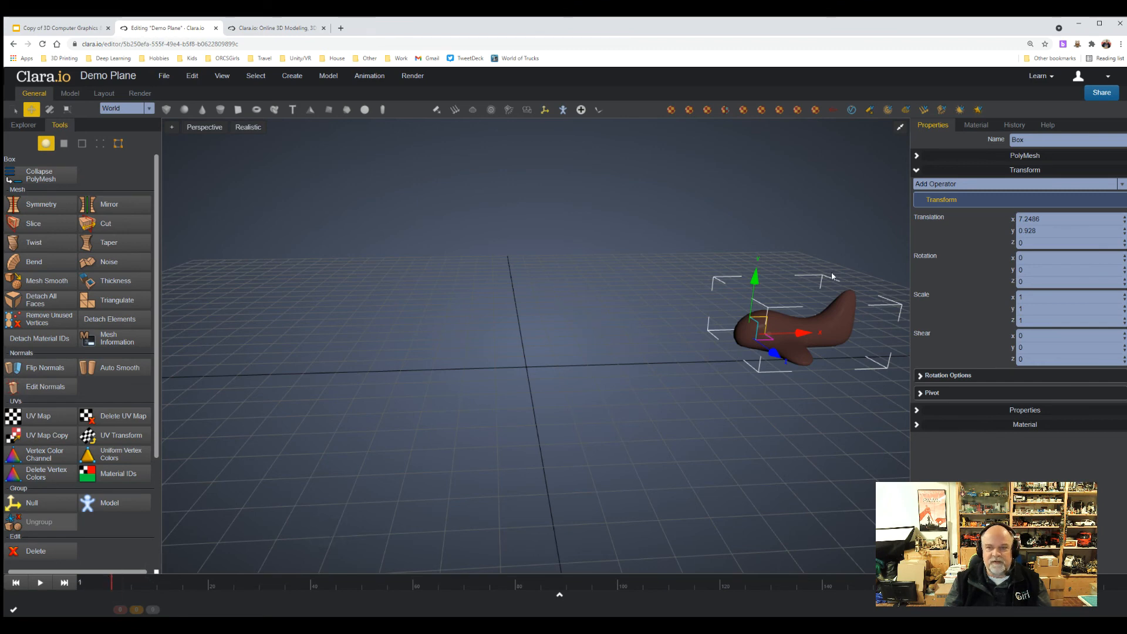
click(929, 218)
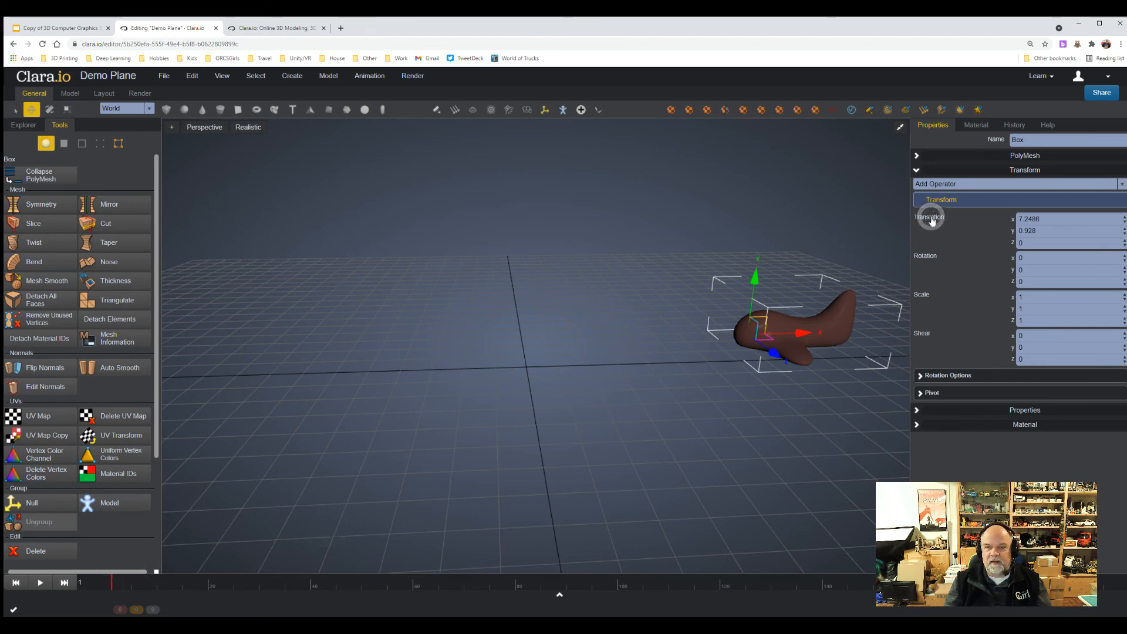
click(925, 257)
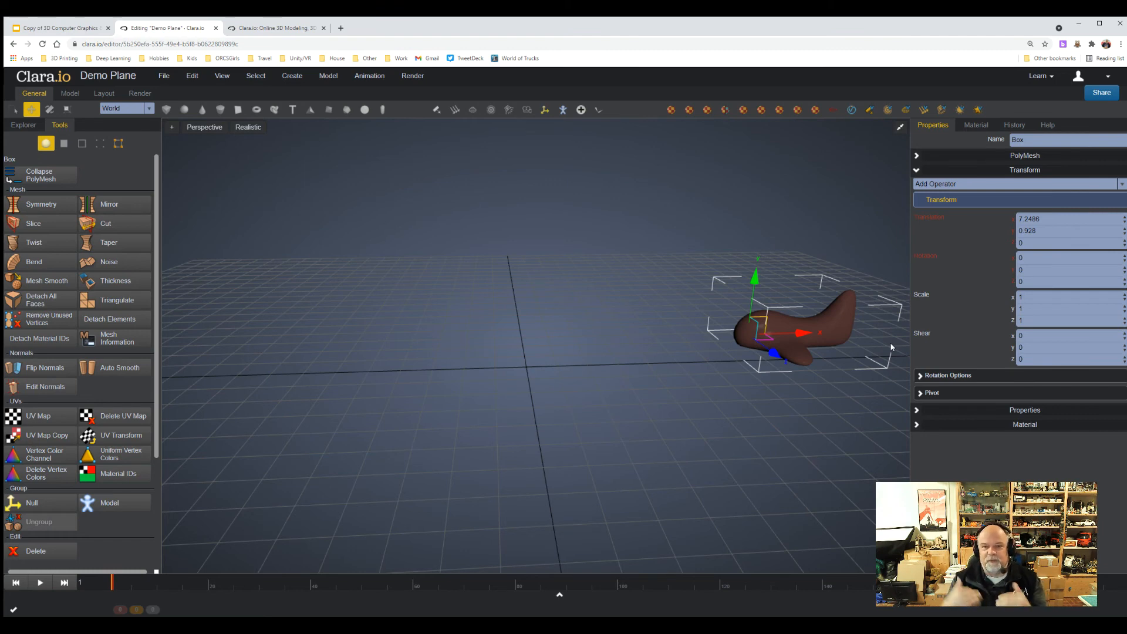
At frame 20, move the plane to about -0.28 along X and about 3.72 along Y.
click(204, 586)
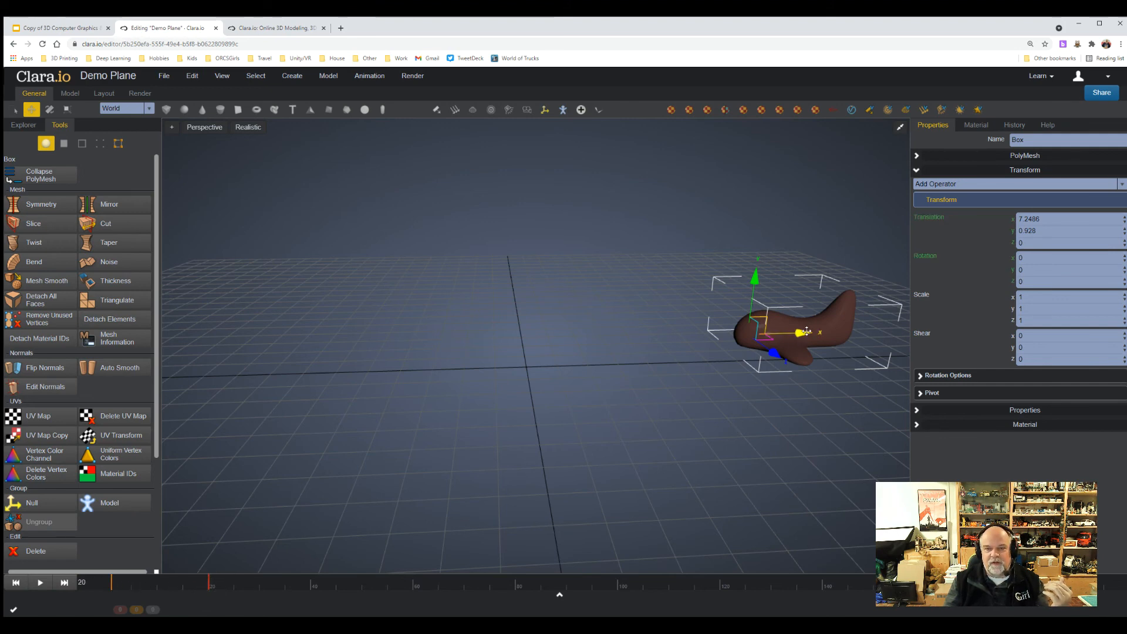
drag(807, 330, 622, 327)
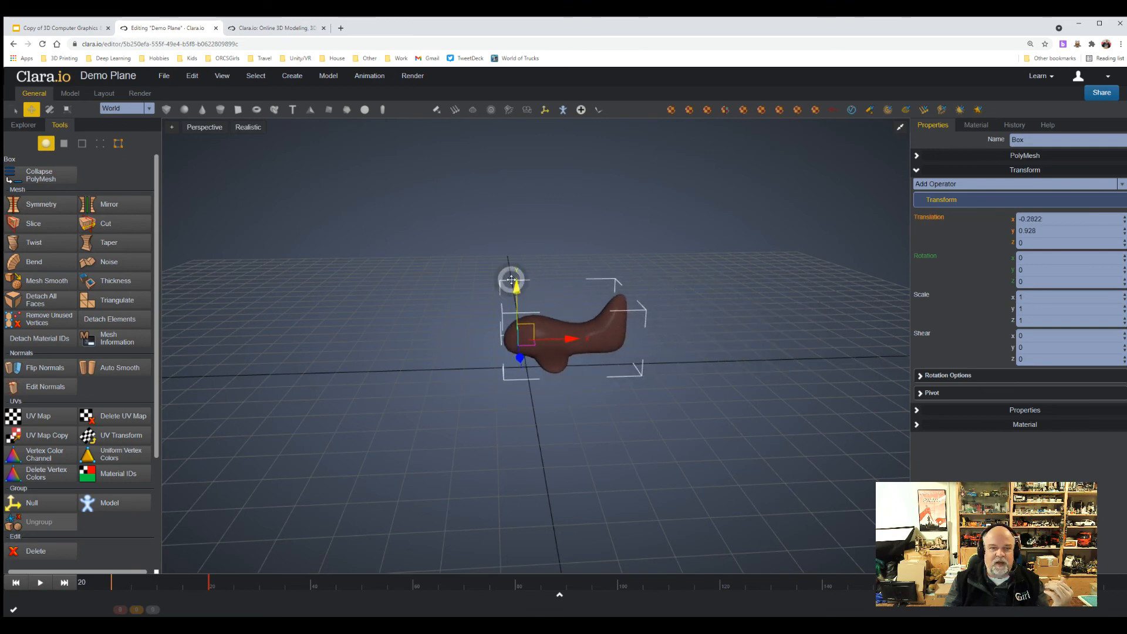
drag(517, 293, 517, 213)
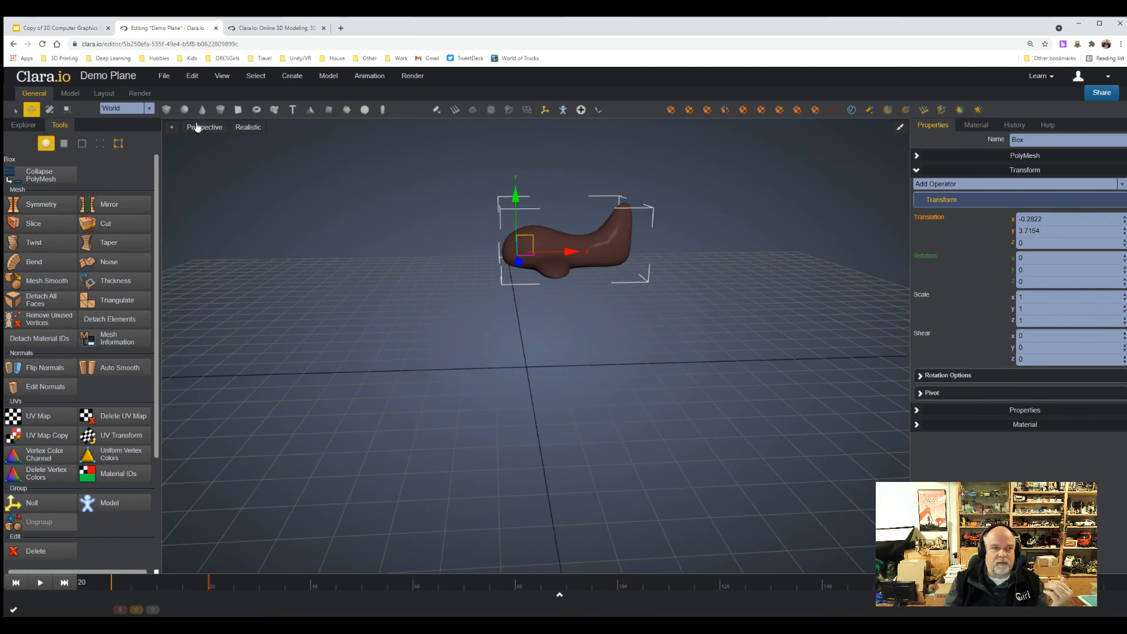
Rotate the plane about its X axis at frame 20 so that it banks, and clear the selection.
click(51, 110)
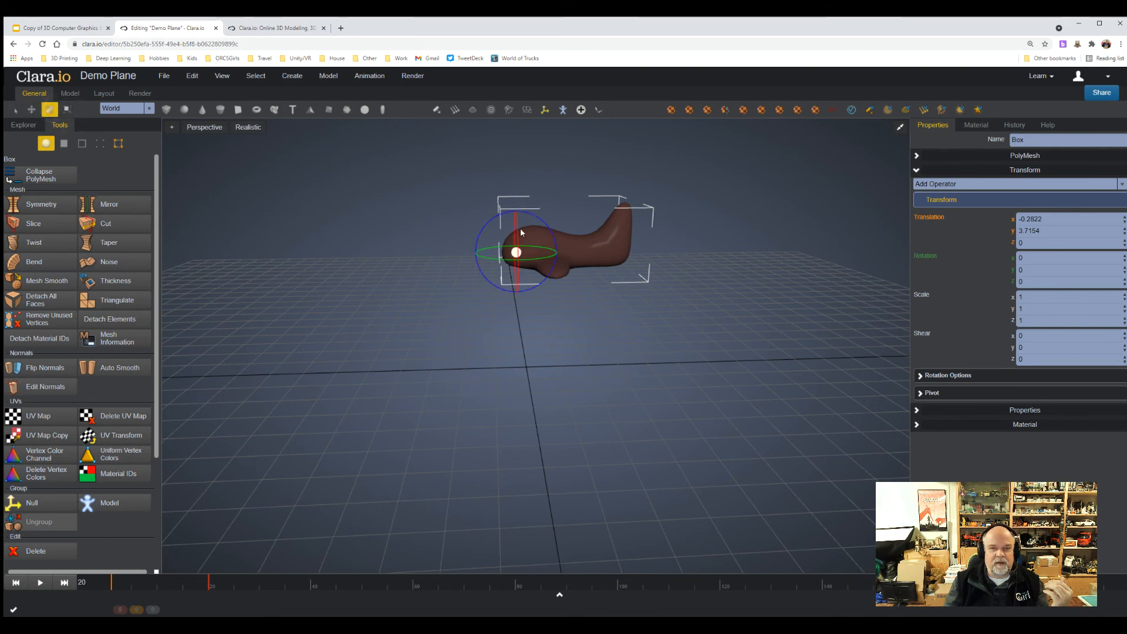
drag(513, 231, 573, 259)
click(709, 371)
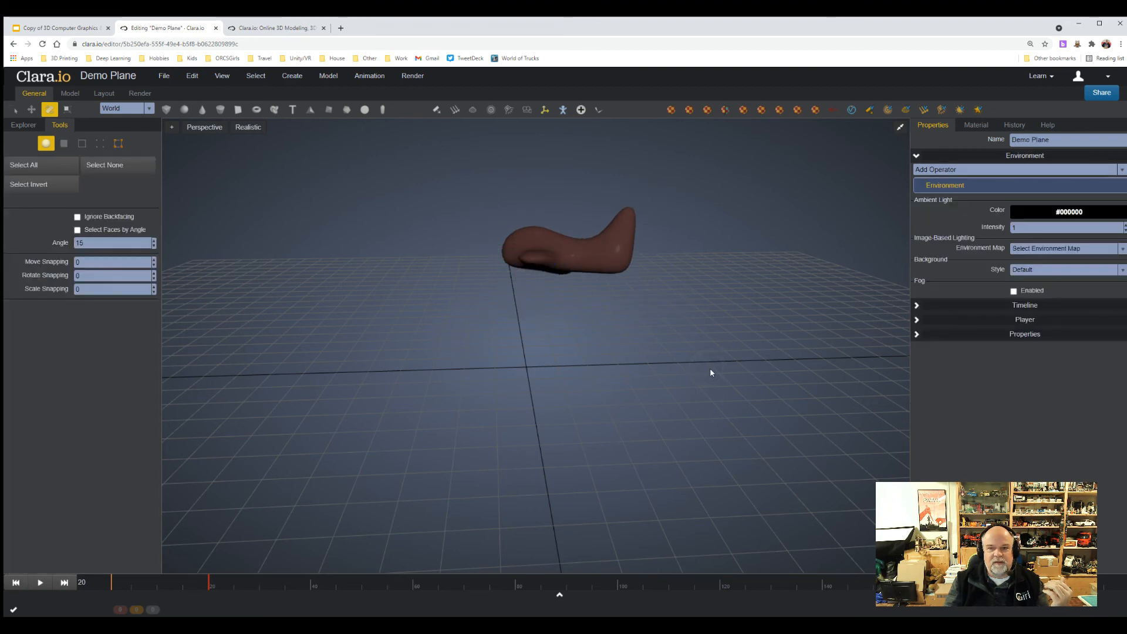
Select the plane and set keyframes for its translation and rotation at frame 20.
click(591, 235)
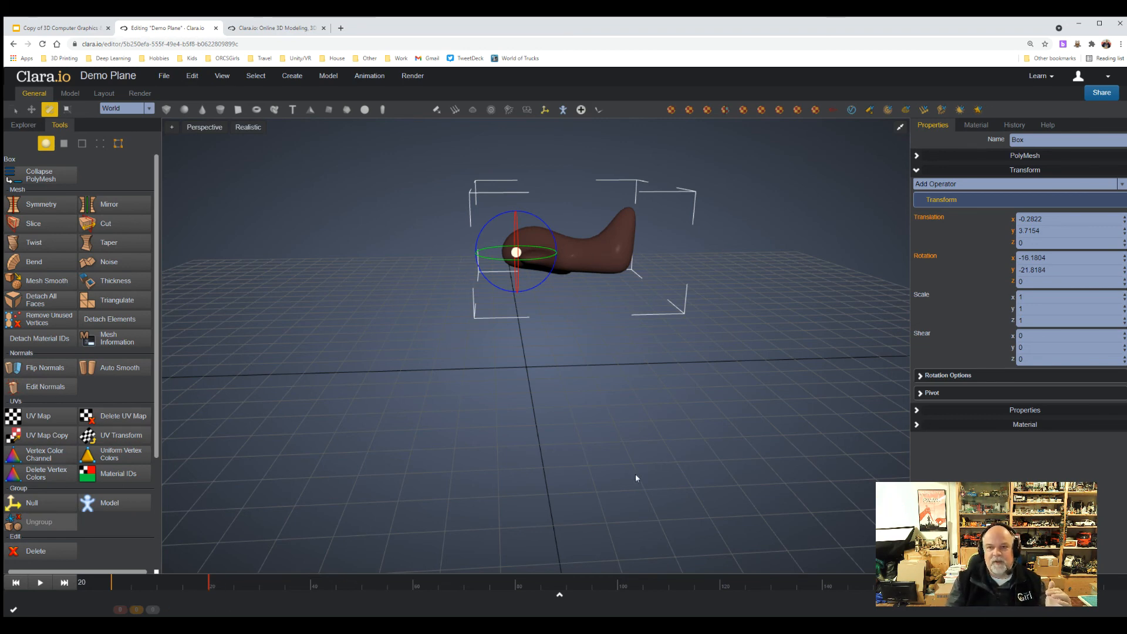
click(929, 218)
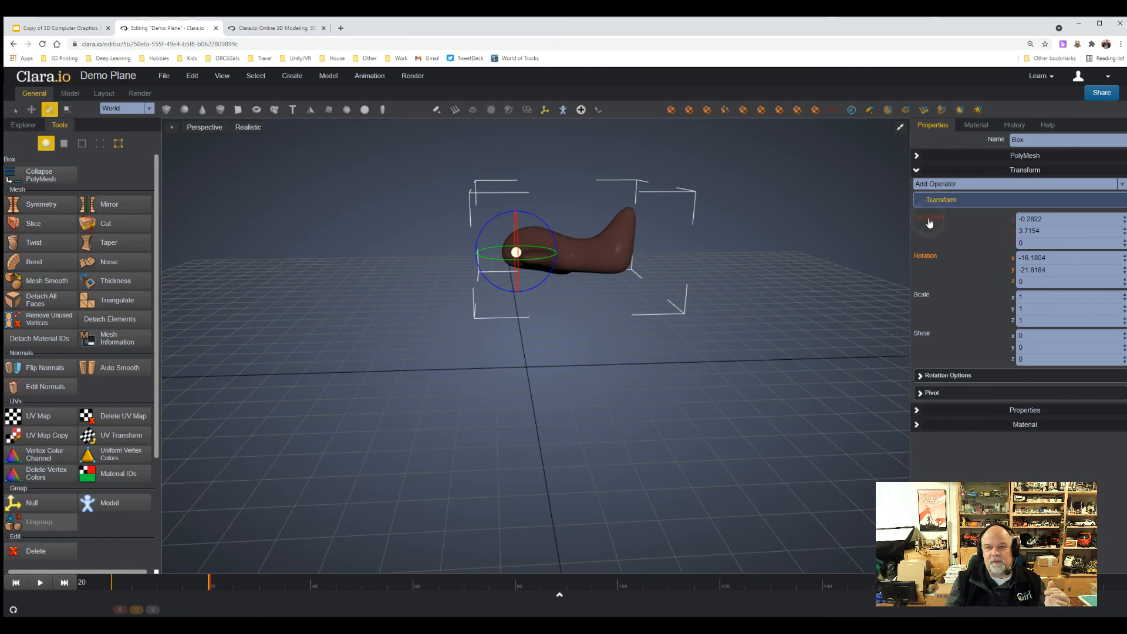
click(924, 262)
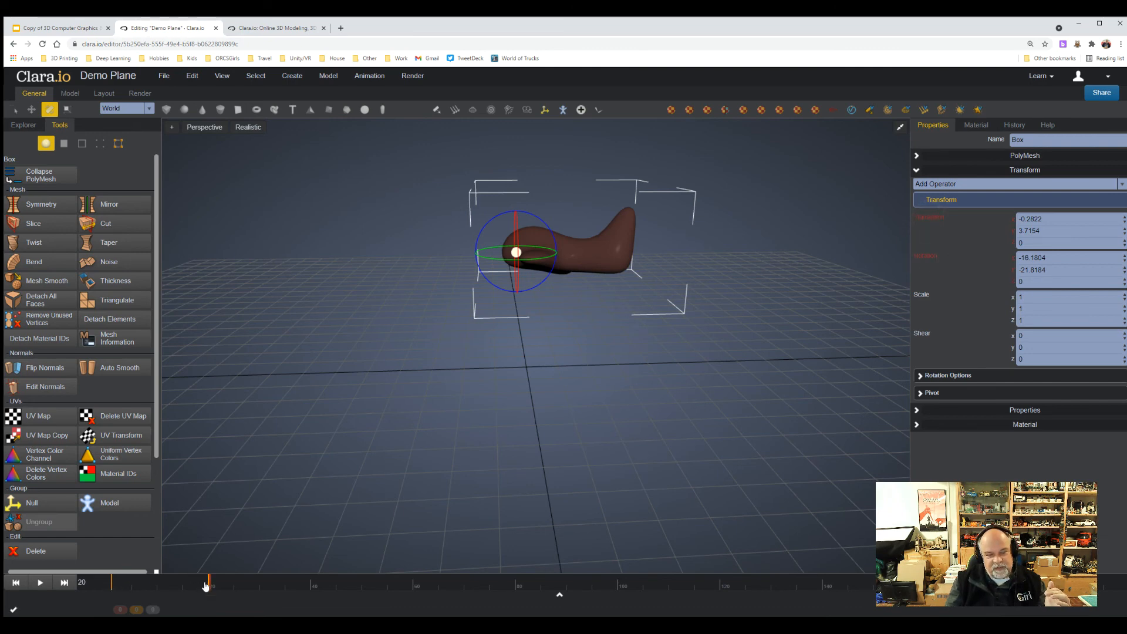
At frame 39, move the plane to about X -4.43, Y 5.52 and Z -5.54, and keyframe its translation and rotation.
click(303, 587)
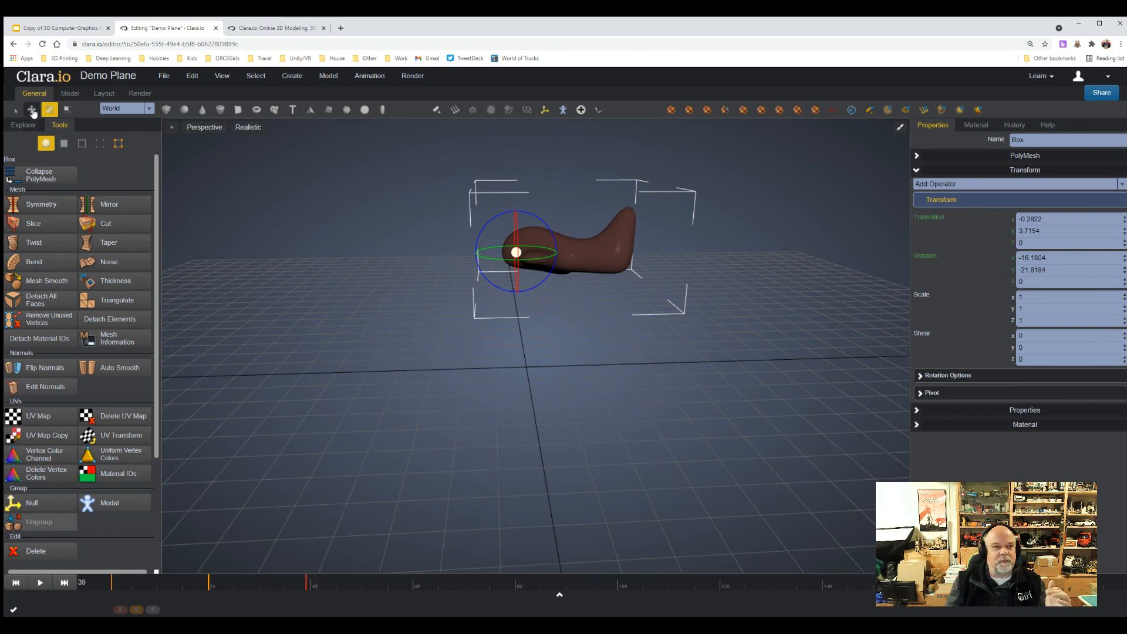
click(31, 109)
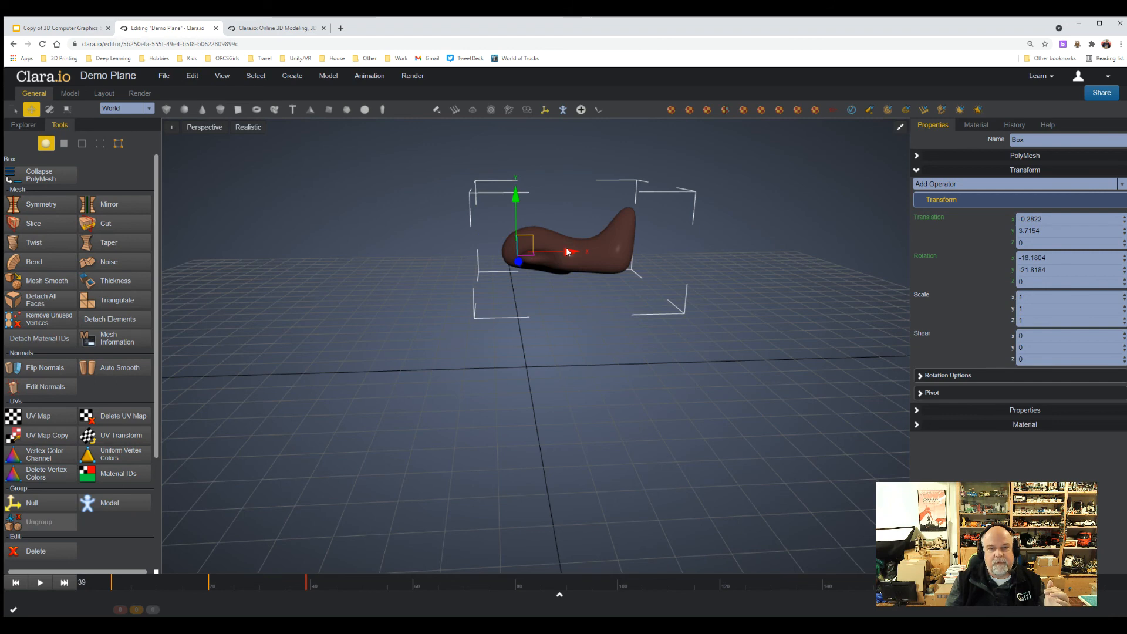
drag(569, 252, 457, 240)
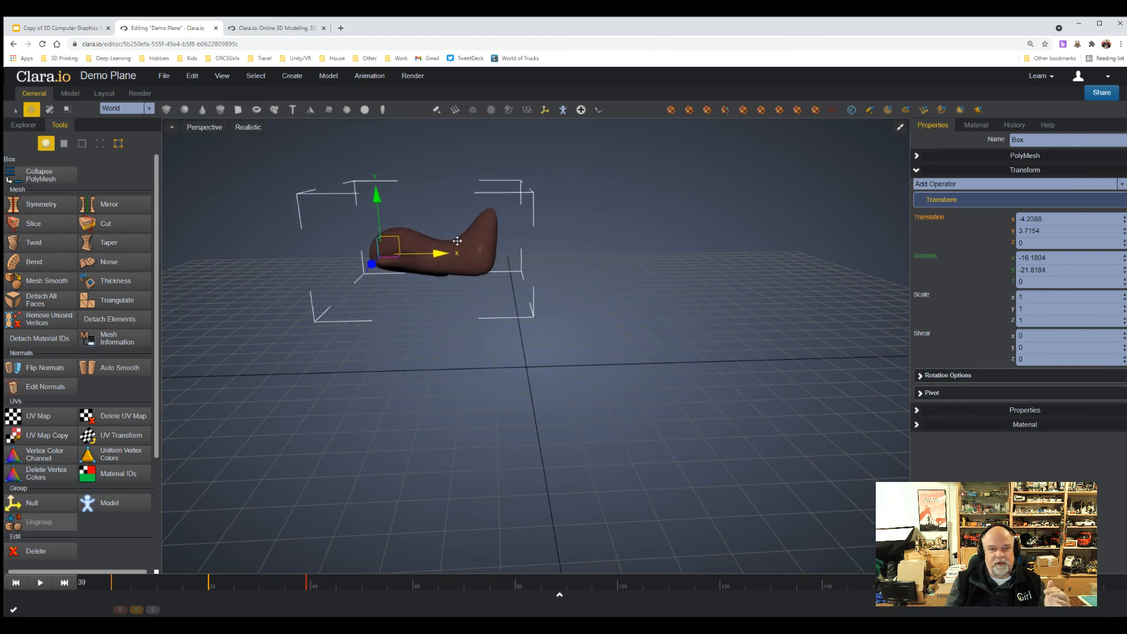
mouse_move(372, 263)
mouse_down()
mouse_move(382, 229)
mouse_move(368, 246)
mouse_up()
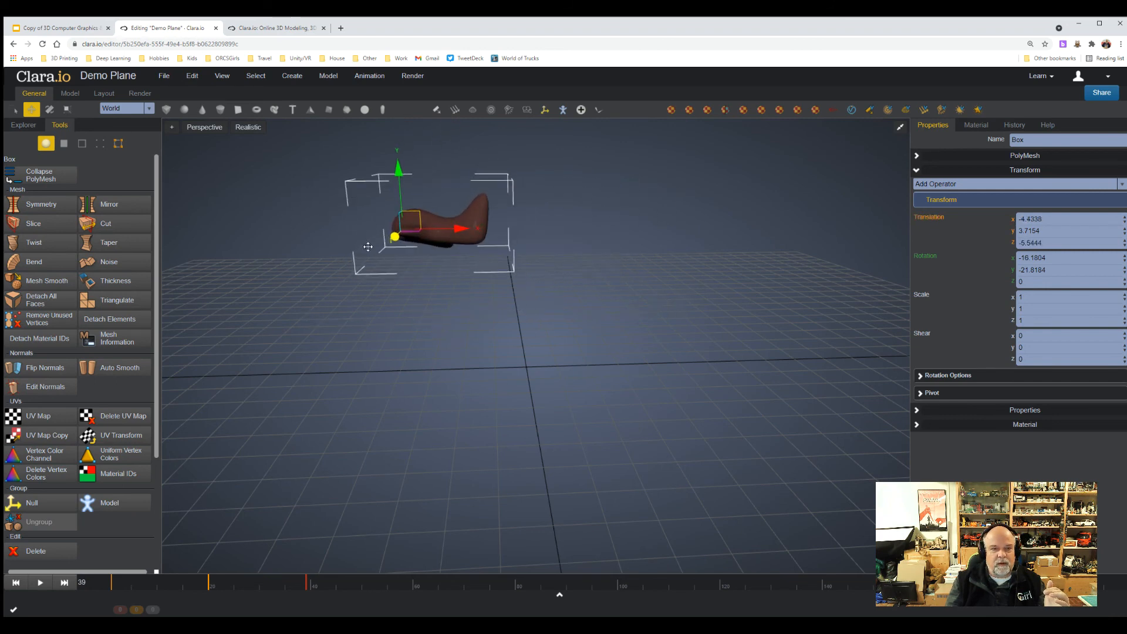
drag(393, 164, 395, 120)
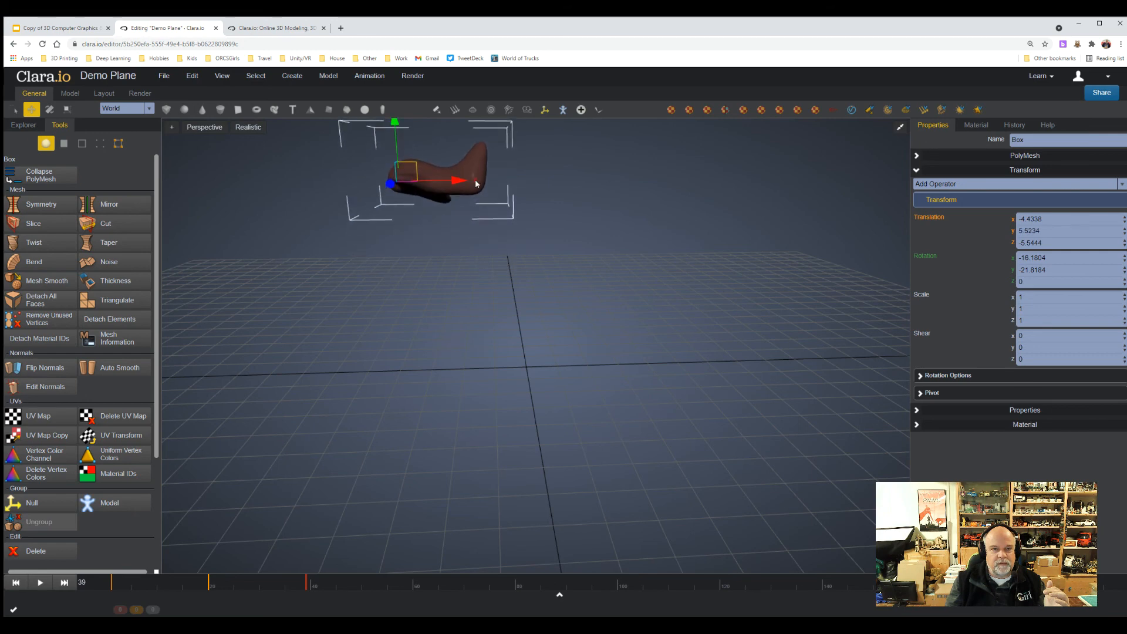
click(939, 220)
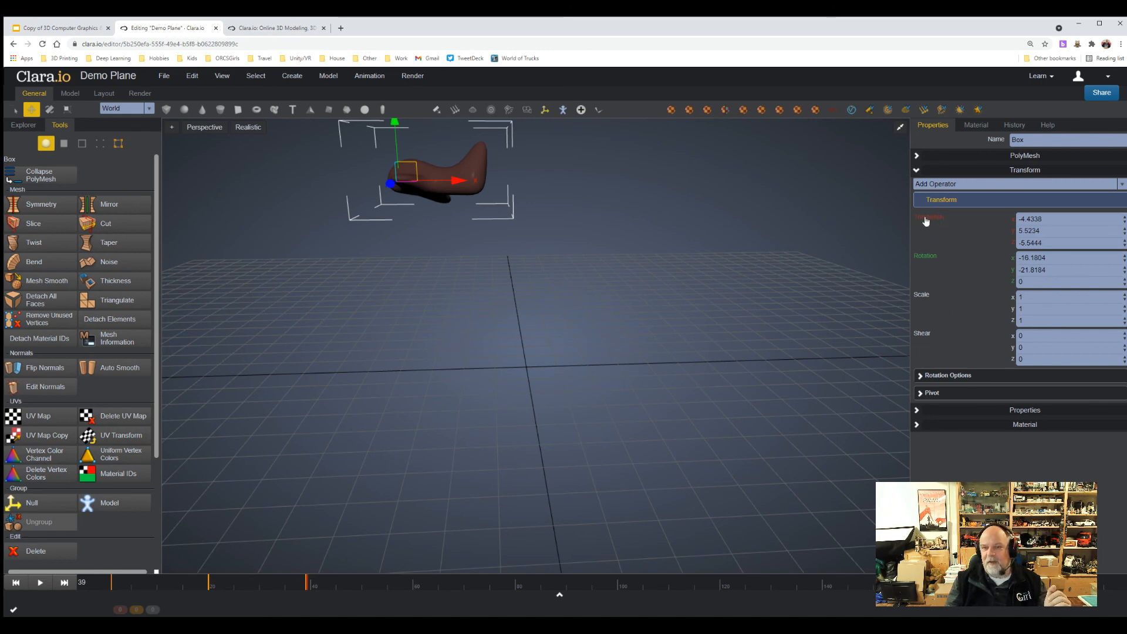
click(928, 258)
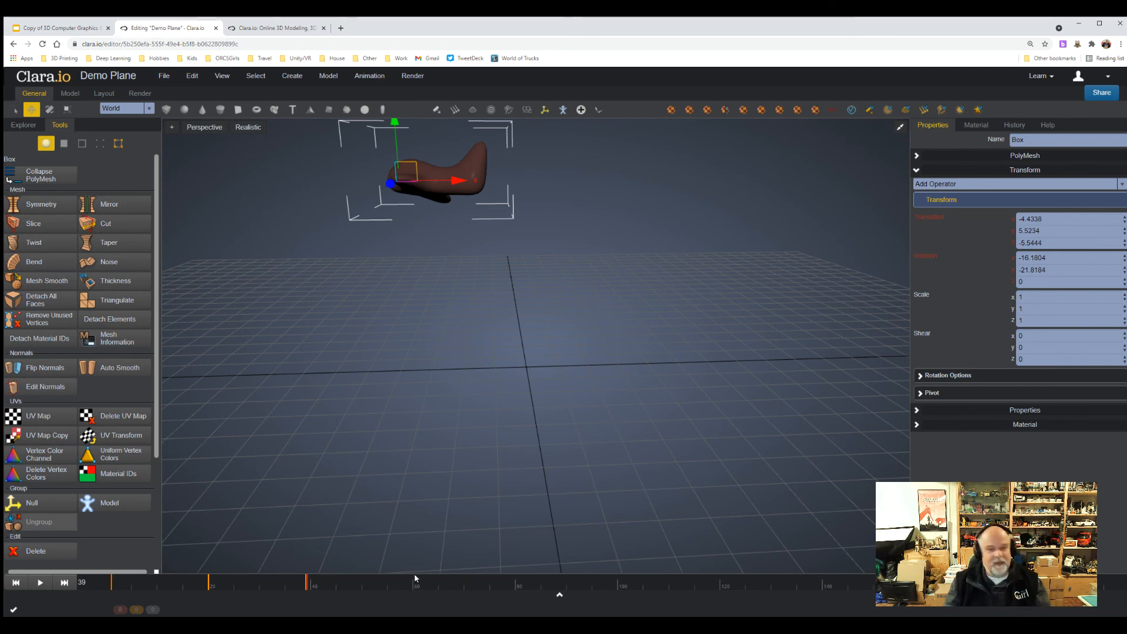
Return to frame 0, hide the move gizmo and play the flight animation, viewing the whole ground grid.
drag(316, 583, 75, 597)
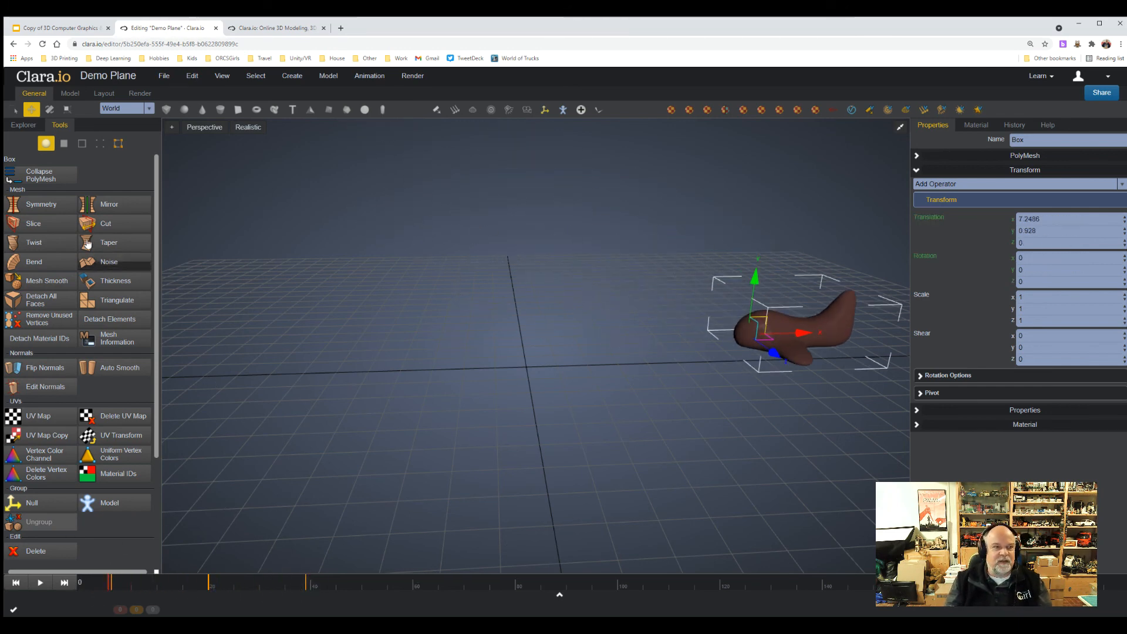
click(13, 109)
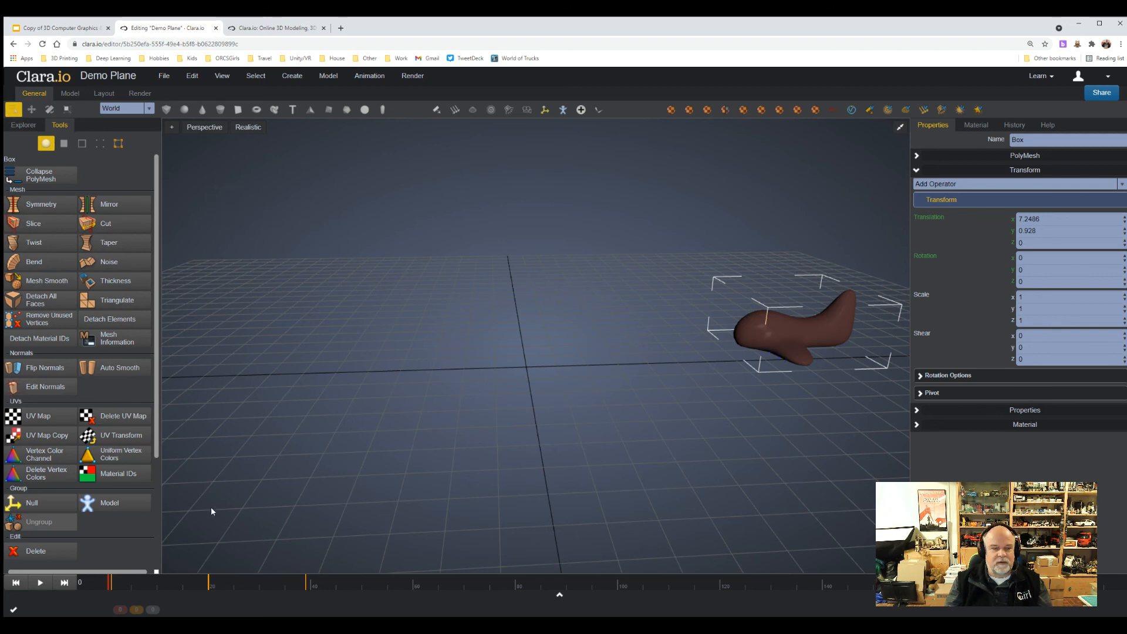
click(40, 582)
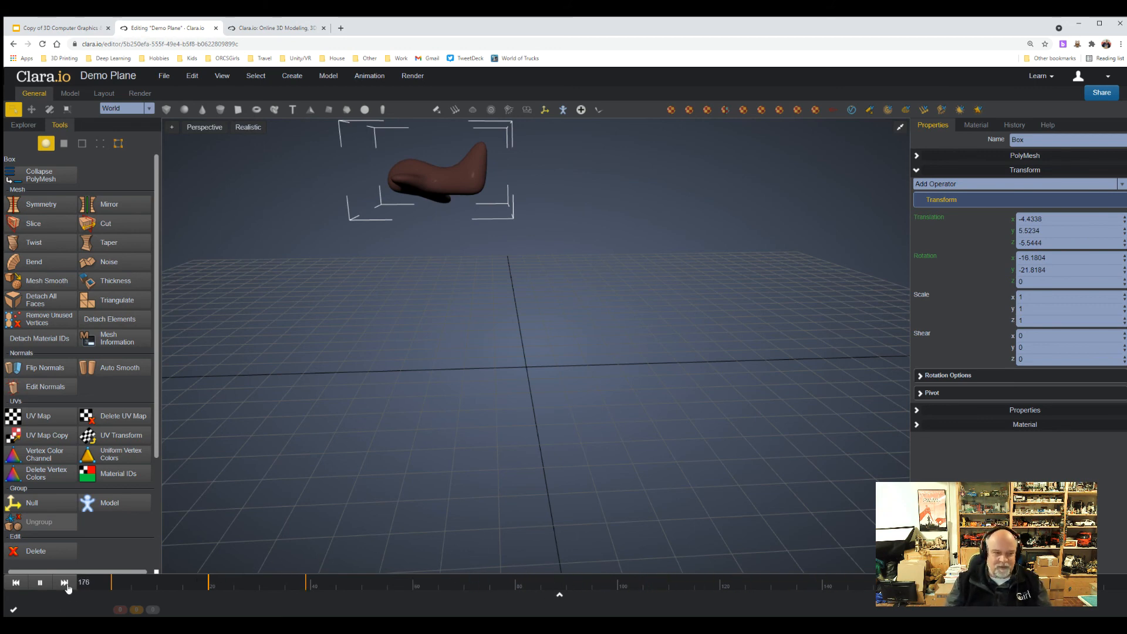
click(39, 584)
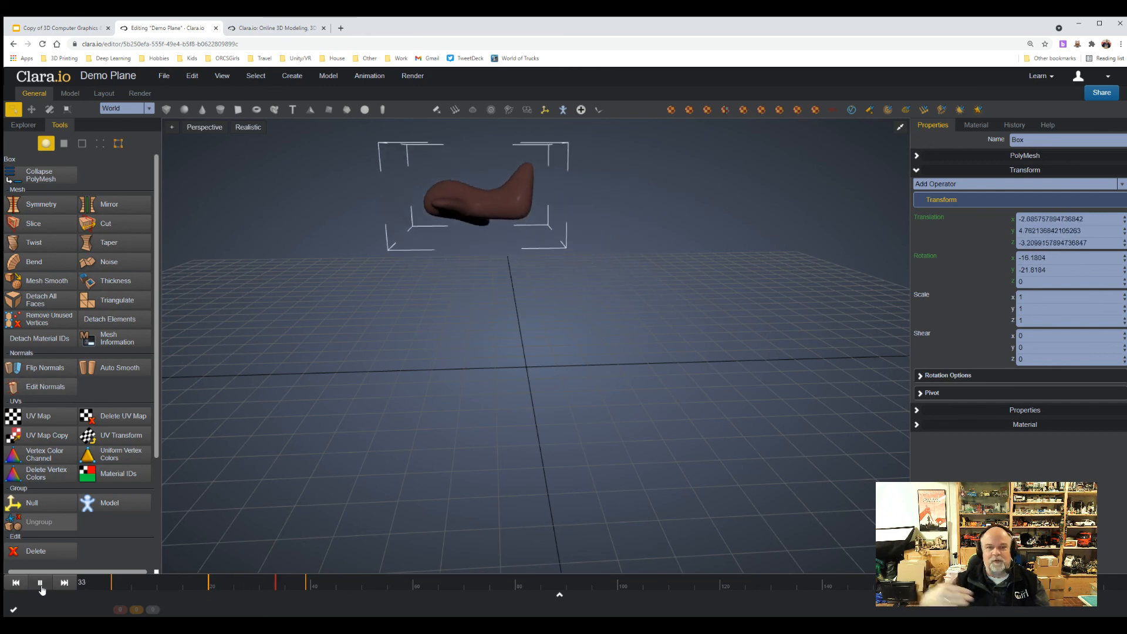
scroll(566, 349, down, 10)
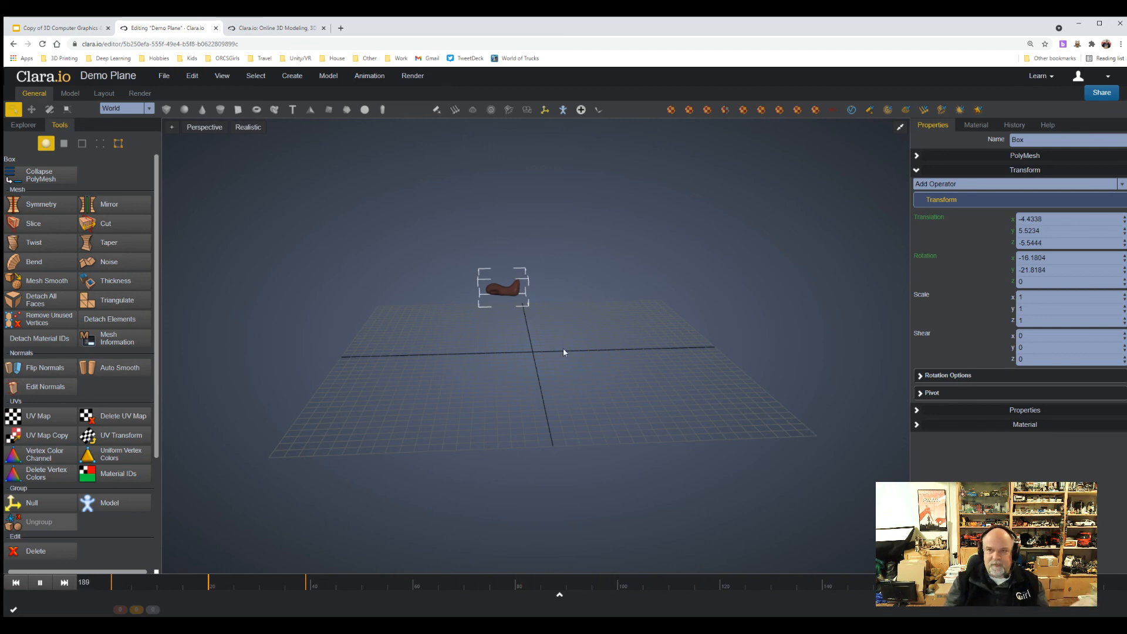
Copy the scene's share link and open it in a new browser tab.
click(1101, 93)
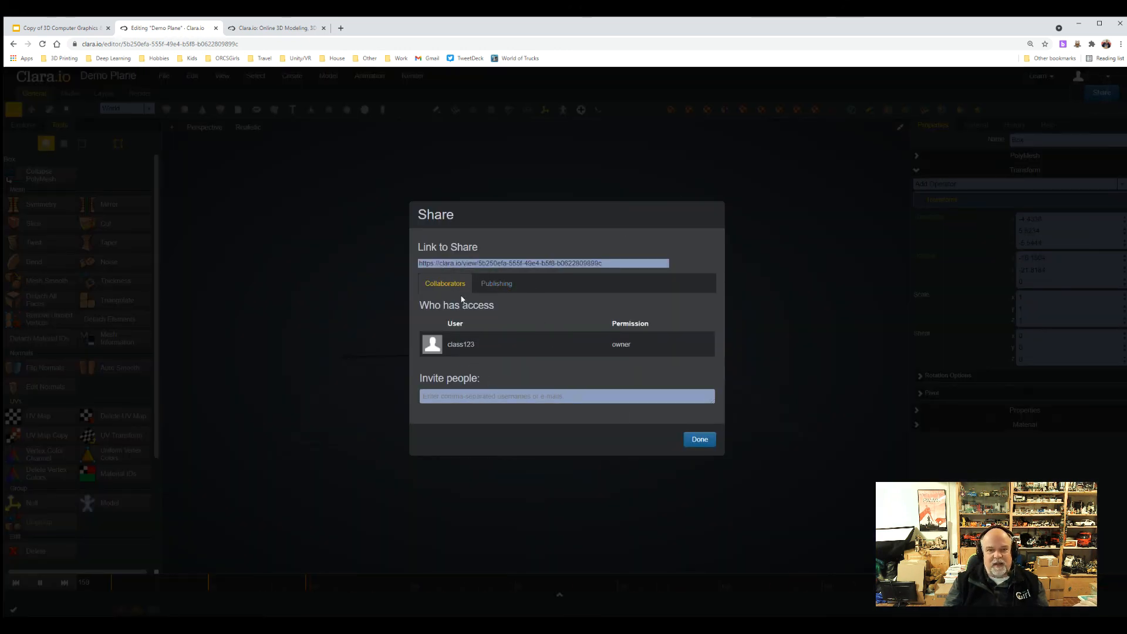
click(545, 265)
key(ctrl+c)
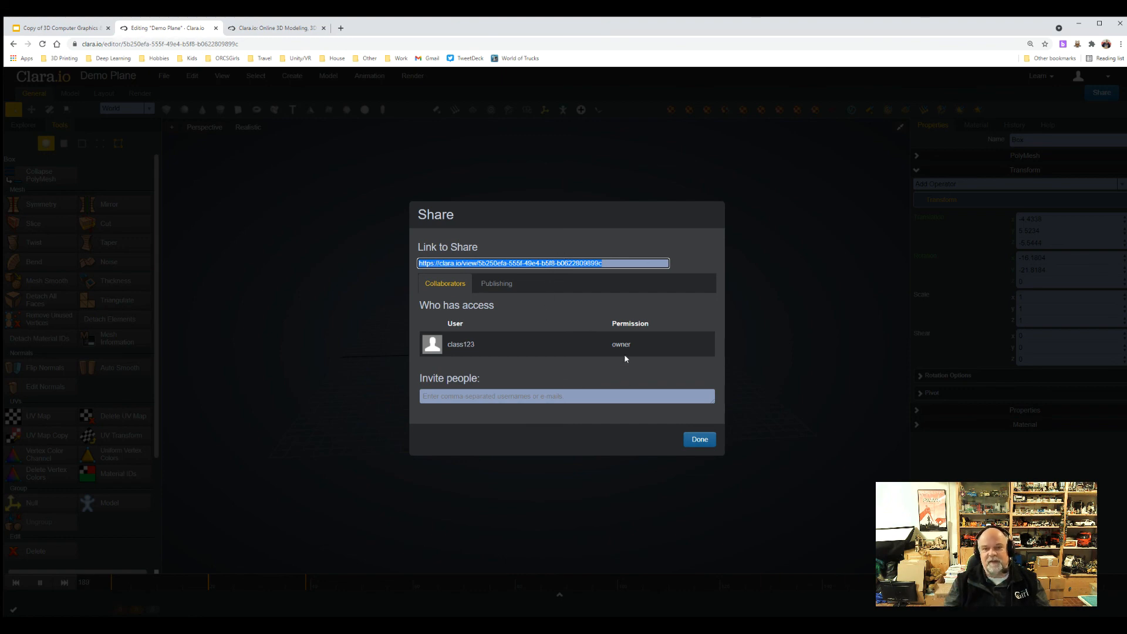
click(340, 28)
click(339, 41)
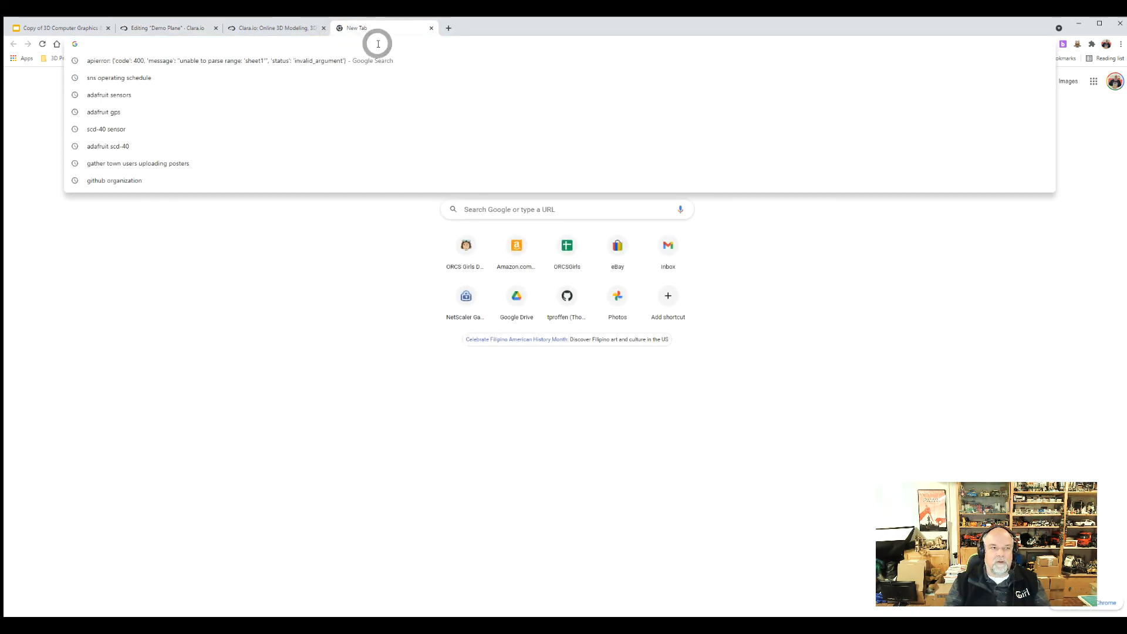
key(ctrl+v)
key(Return)
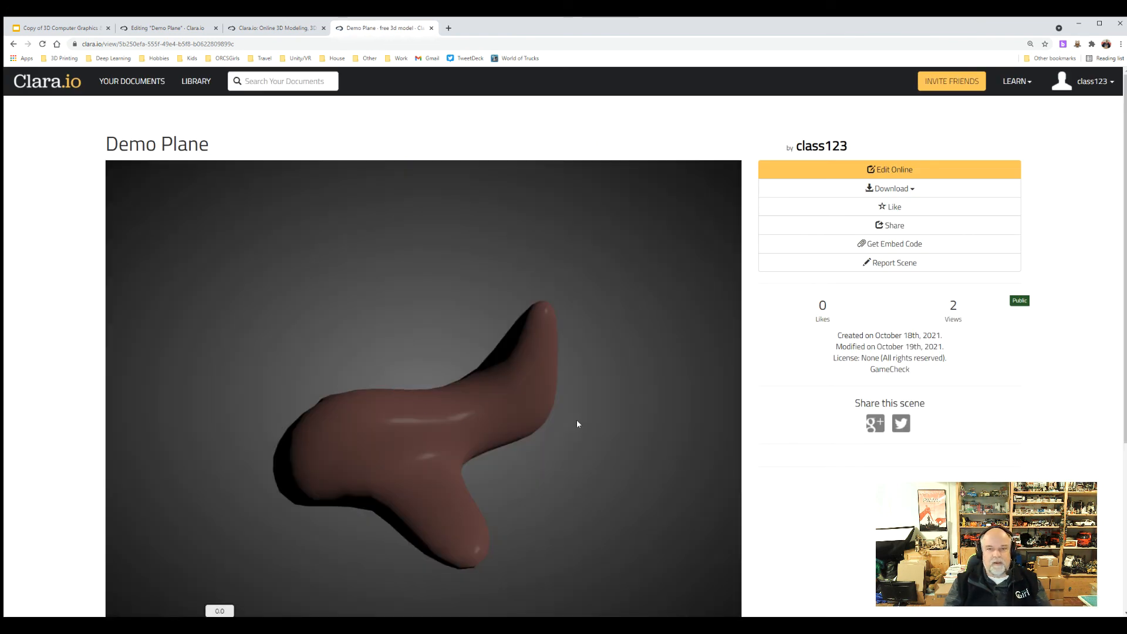
Play the plane's animation in the viewer on the shared scene page.
scroll(798, 494, down, 3)
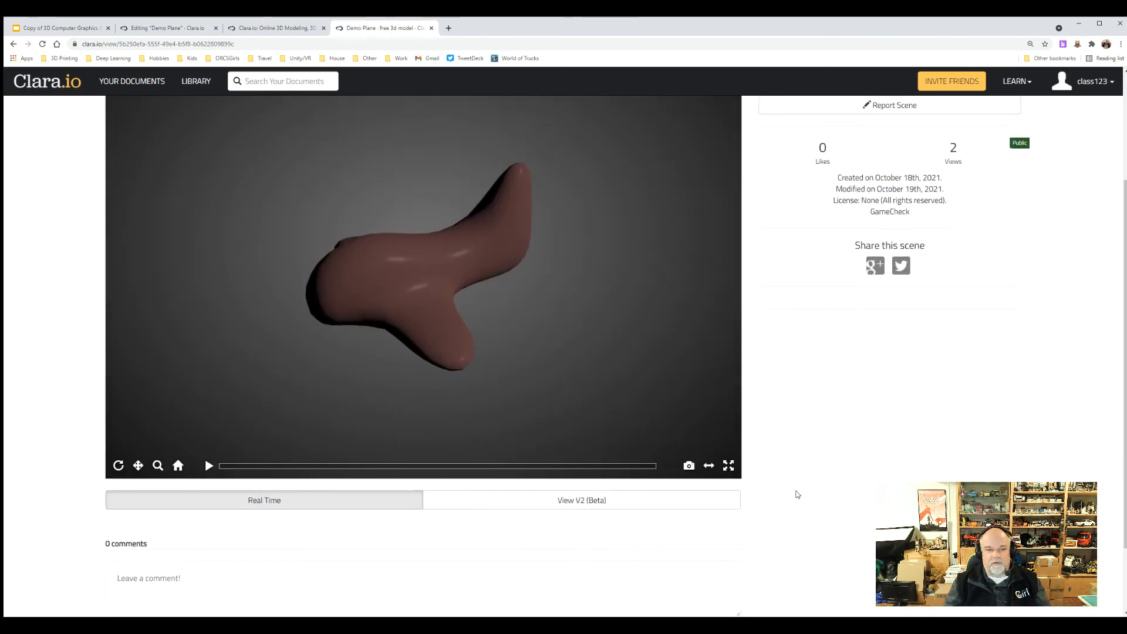
scroll(795, 493, up, 1)
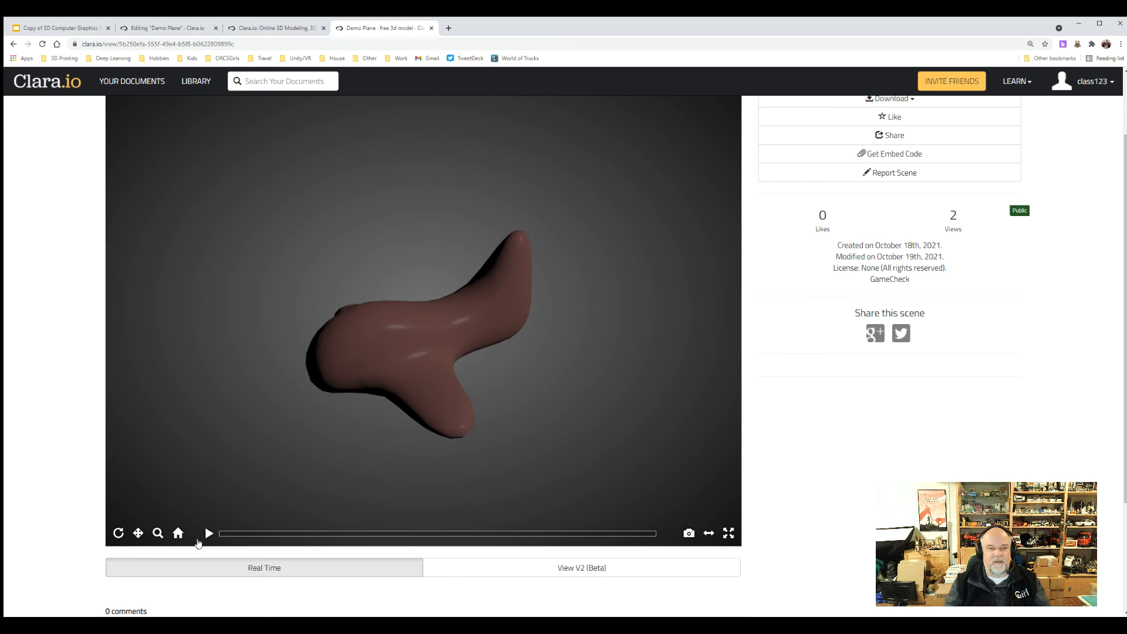
click(206, 534)
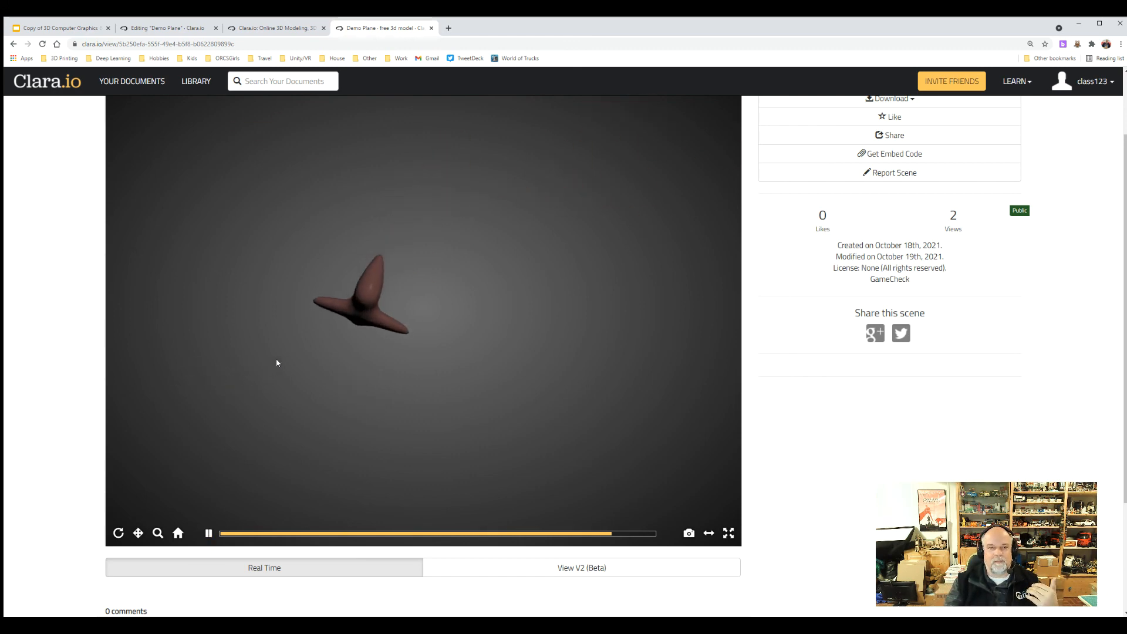
click(365, 386)
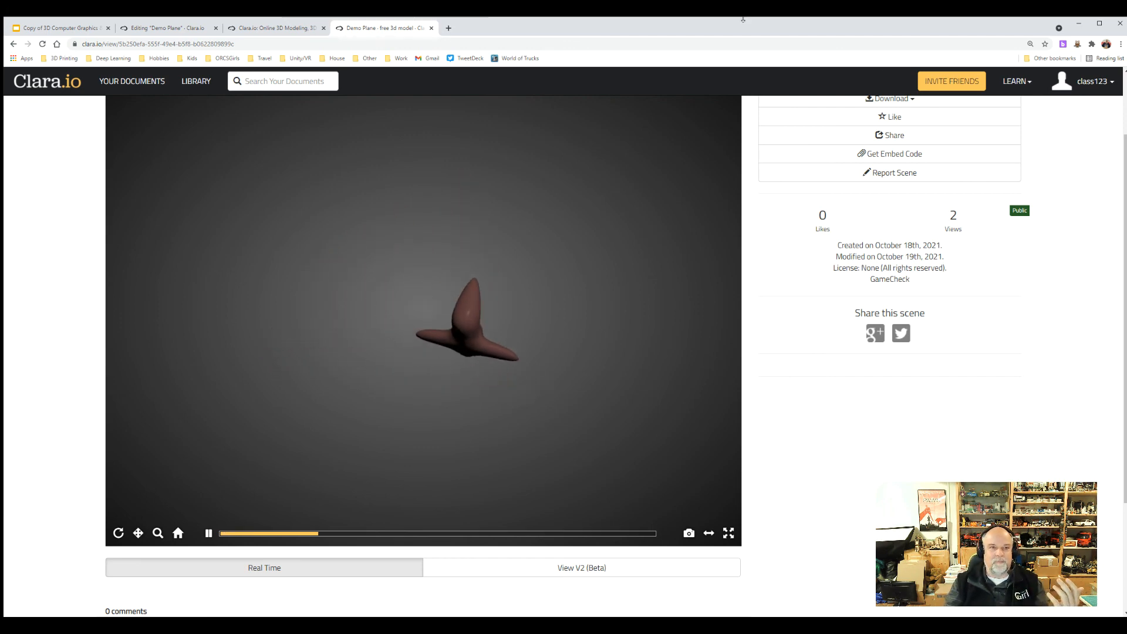
Go back to the Demo Plane editor and close the Share dialog.
click(273, 28)
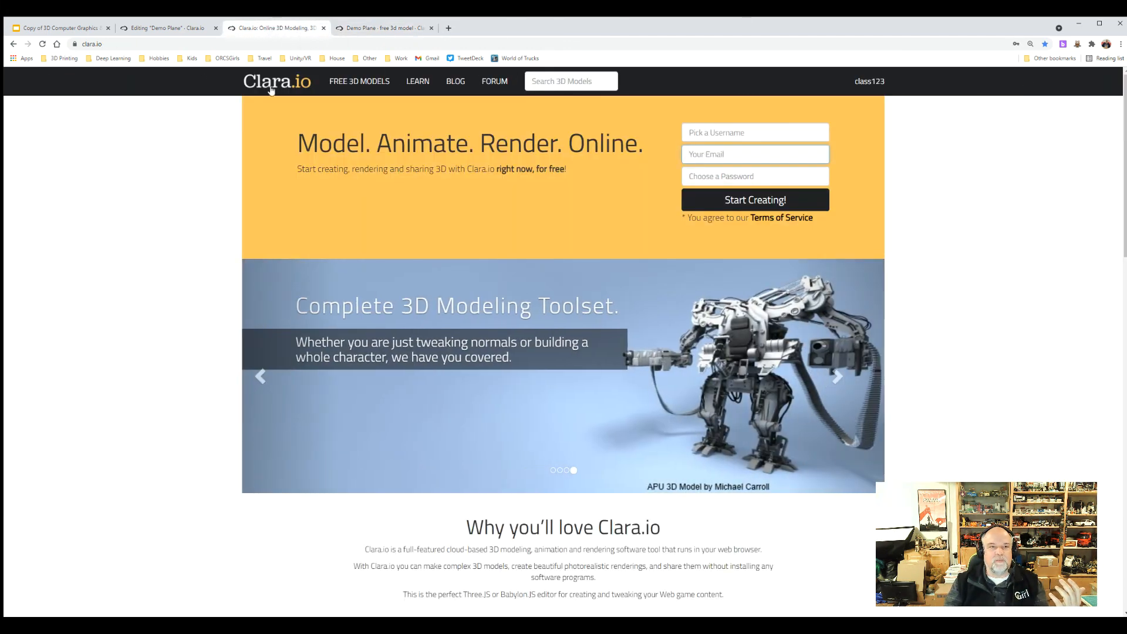
click(158, 27)
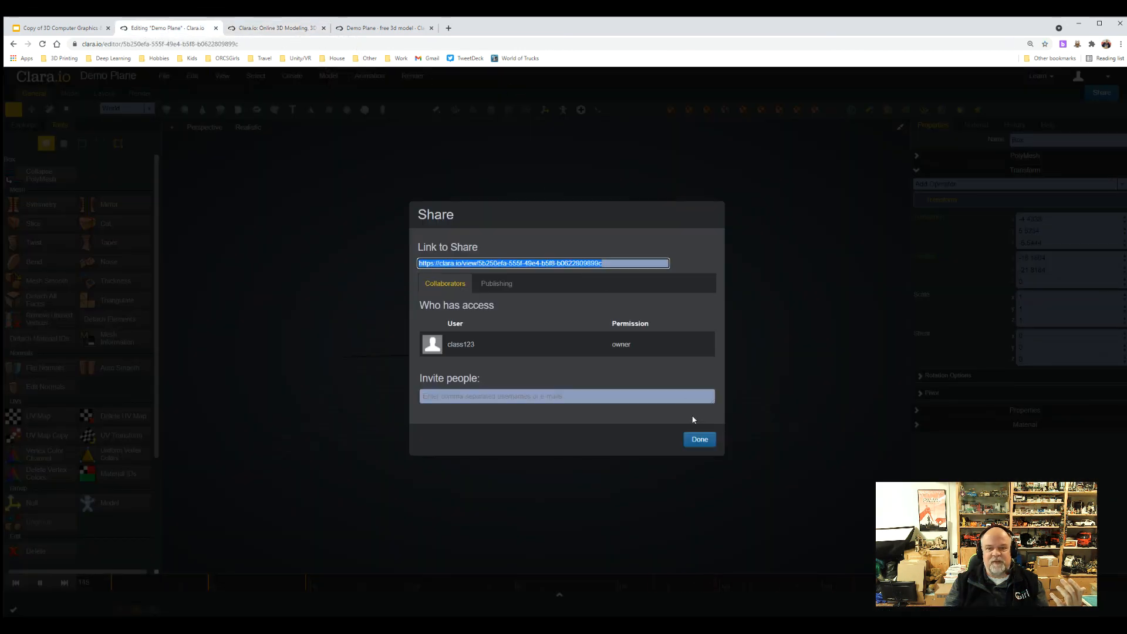
click(697, 438)
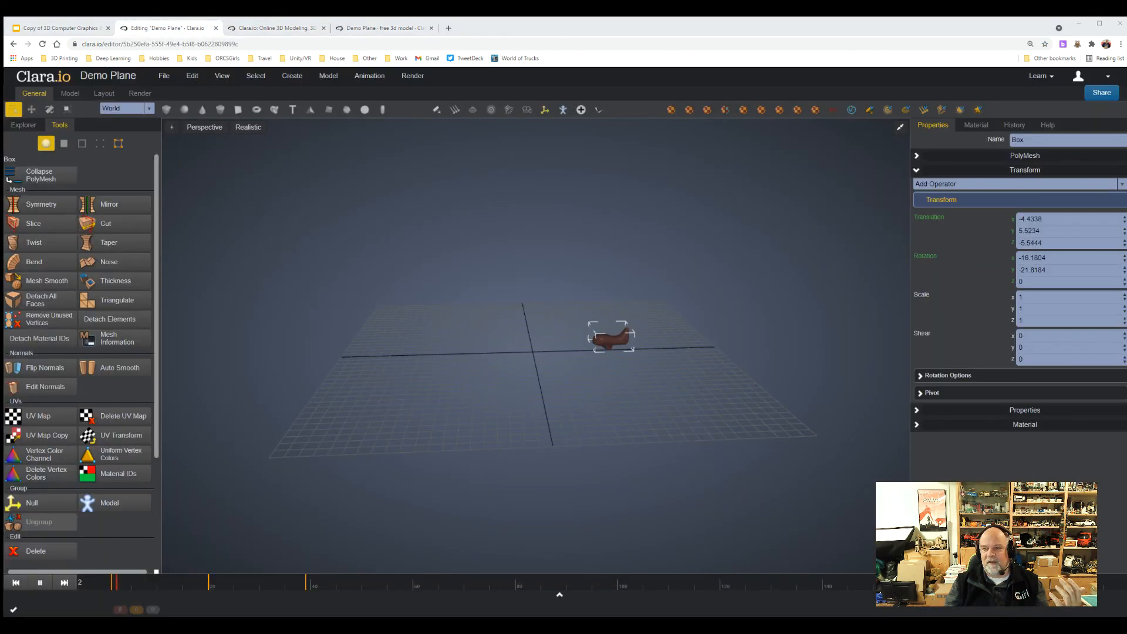